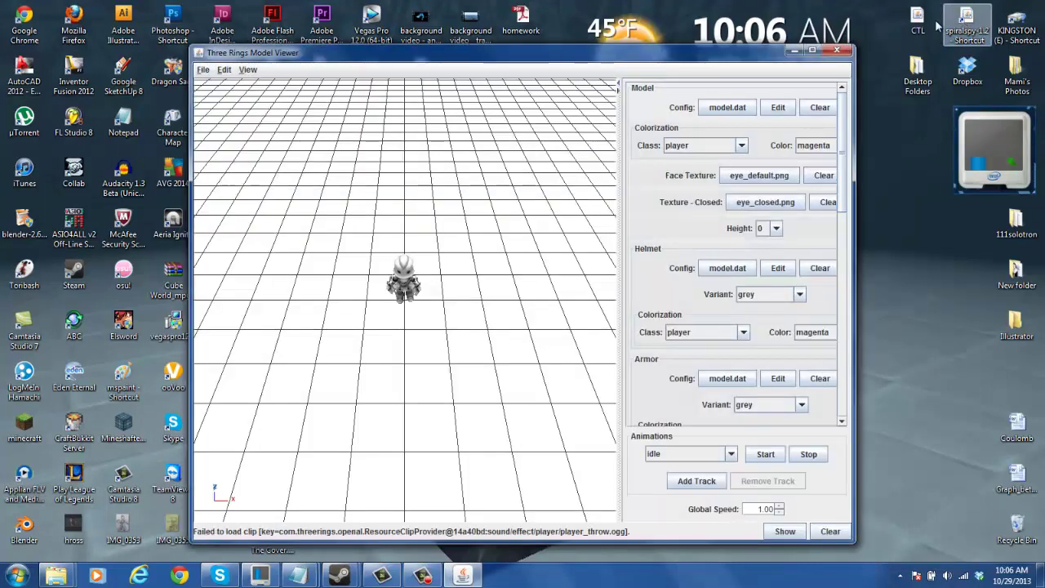
Maximize the Three Rings Model Viewer window so the knight on the grid fills the screen
click(813, 52)
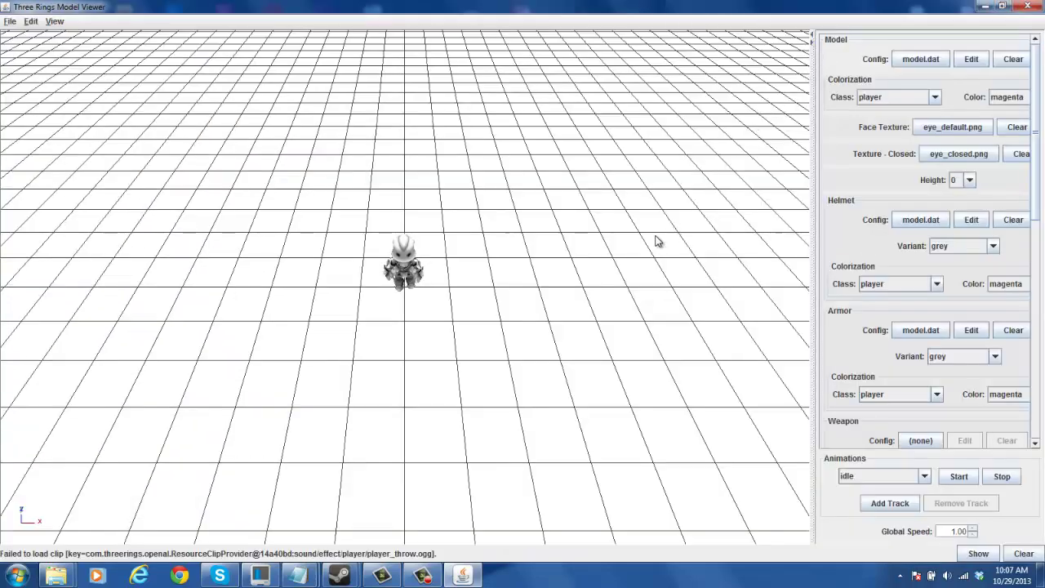
Orbit and zoom in on the knight, tilting the view down onto it
middle_drag(656, 240, 637, 144)
scroll(636, 145, up, 5)
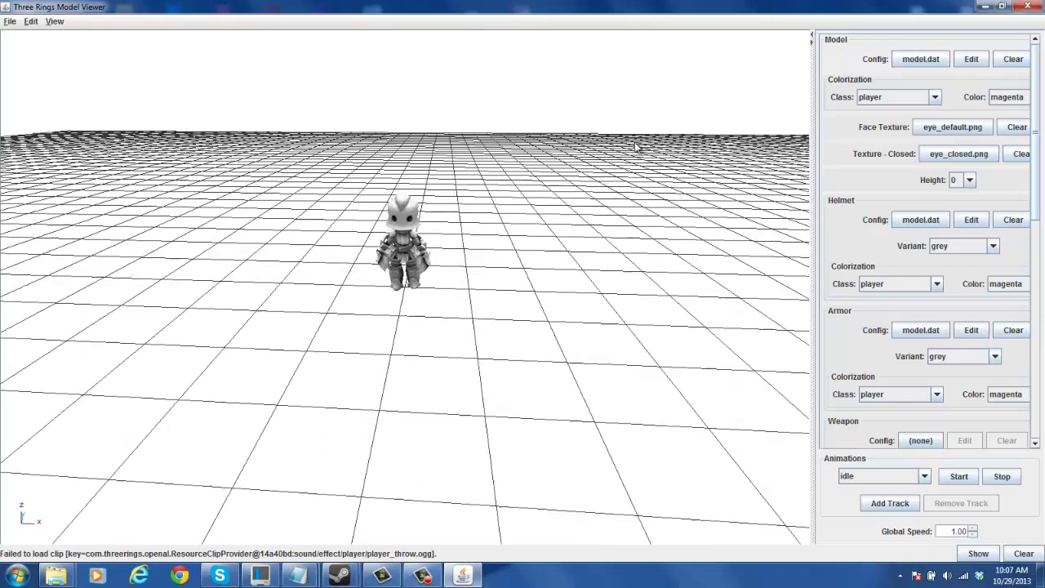
scroll(634, 147, up, 3)
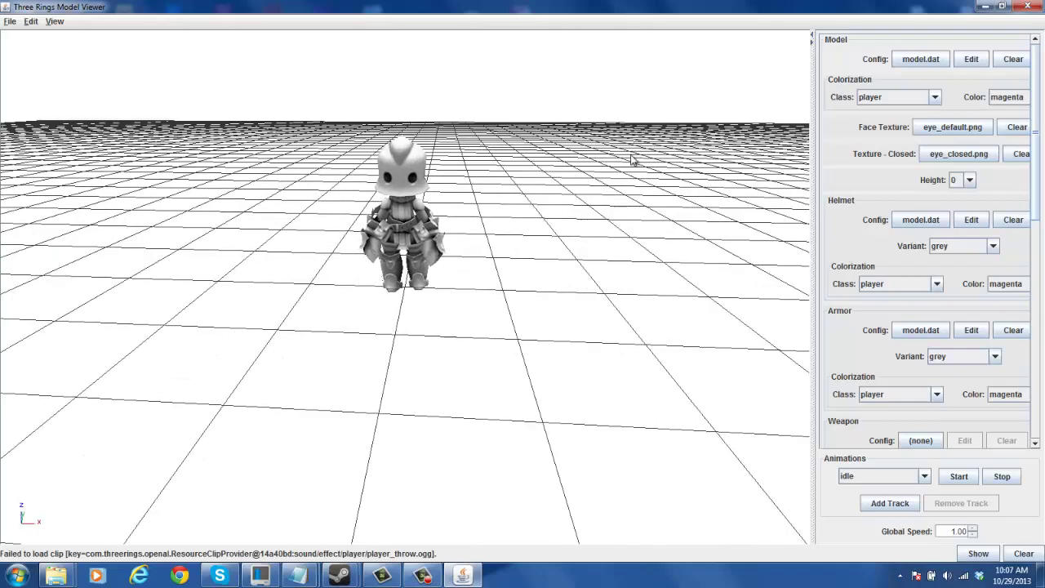
scroll(630, 169, up, 2)
middle_drag(628, 178, 630, 169)
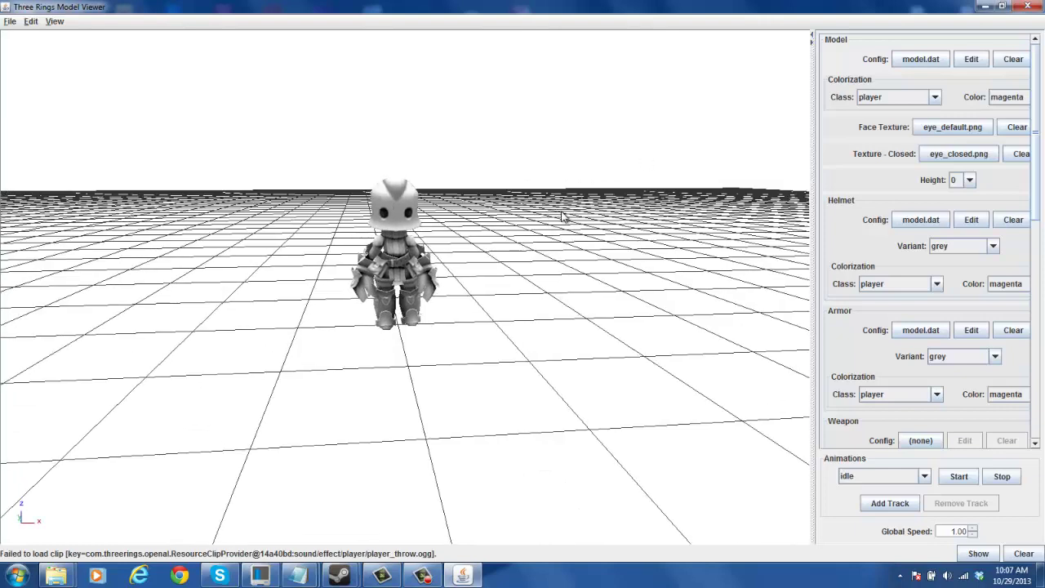
middle_drag(555, 209, 527, 229)
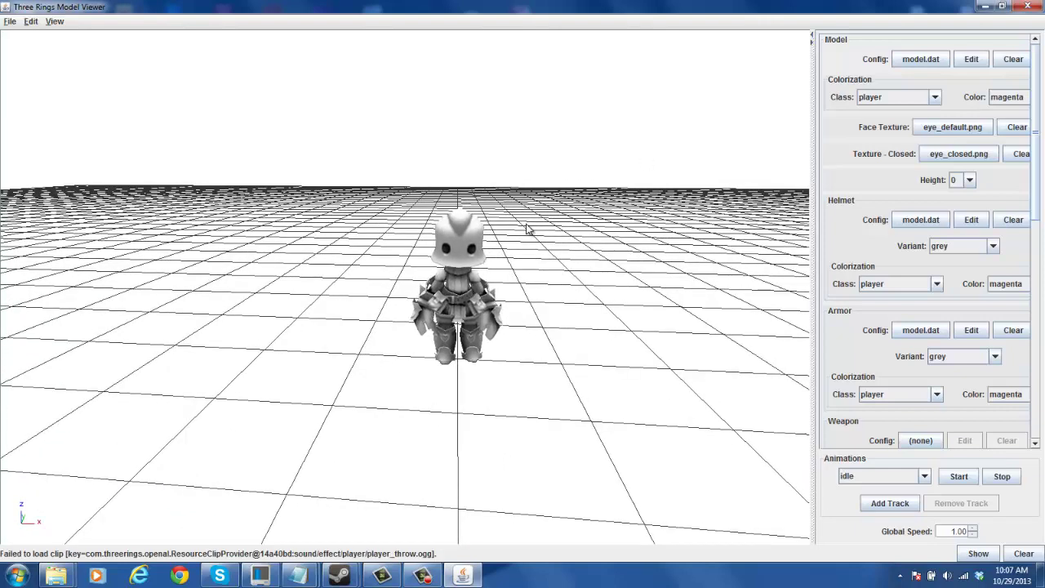
Shift and orbit to the knight's side, briefly check the File menu, then tilt slightly upward
middle_drag(522, 226, 502, 235)
middle_drag(424, 394, 381, 387)
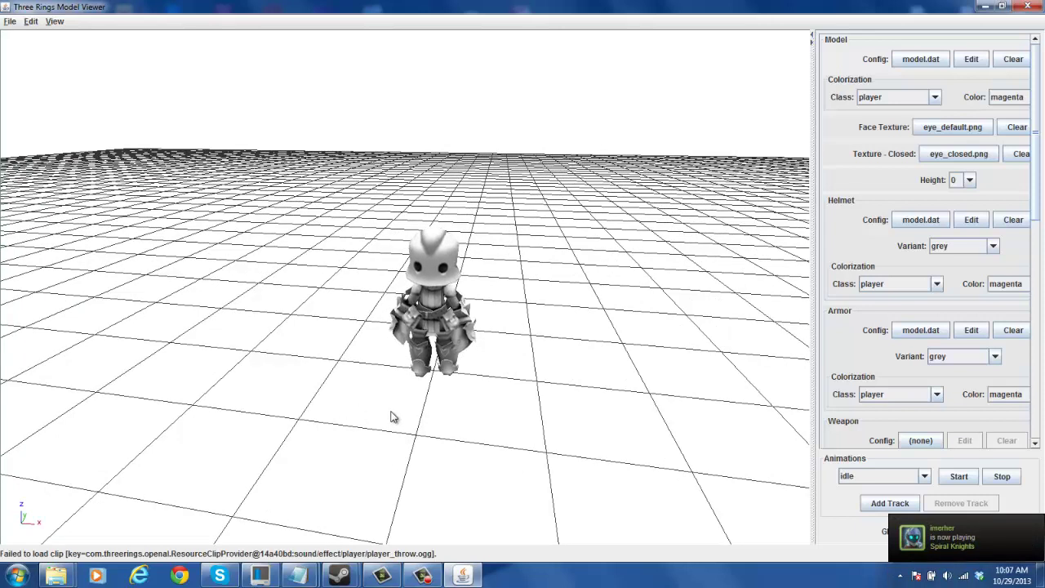
middle_drag(411, 392, 417, 364)
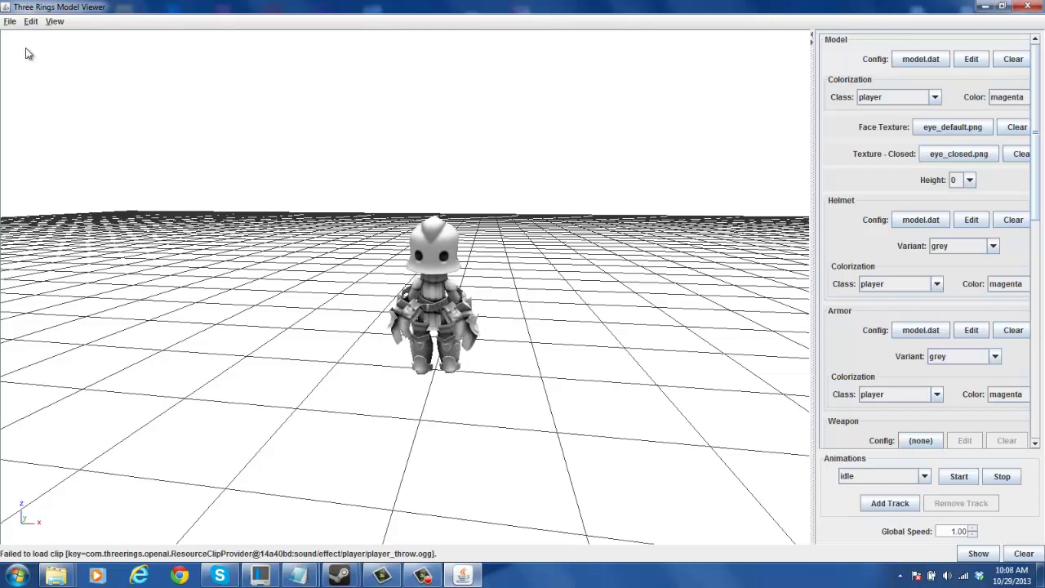
click(10, 22)
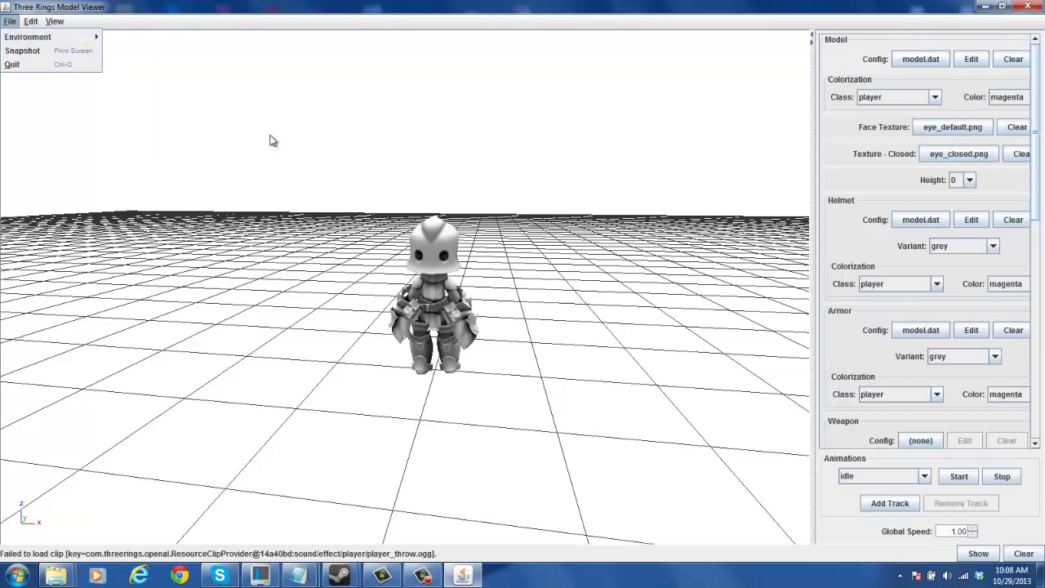
click(320, 170)
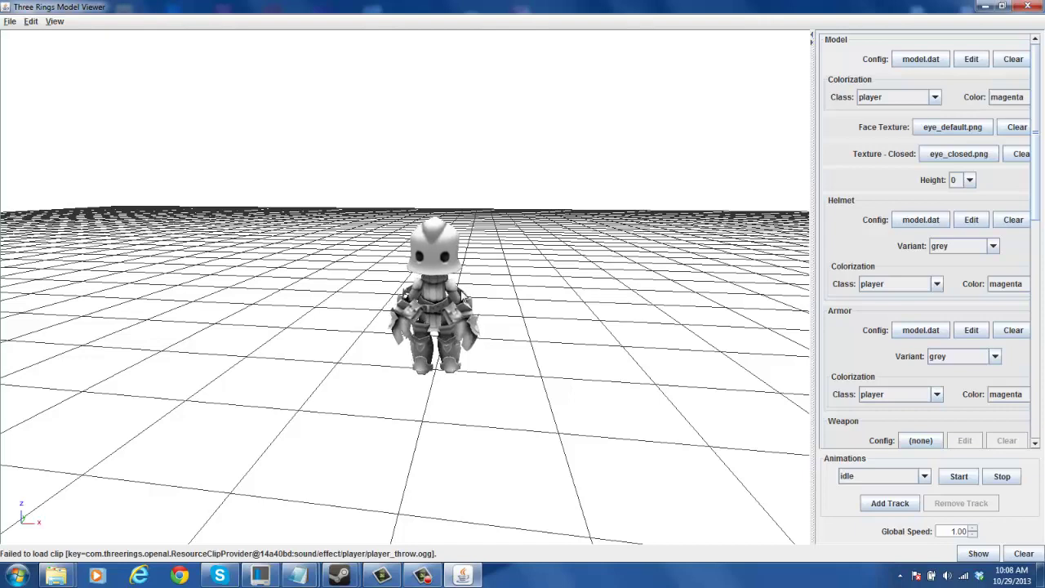
drag(485, 293, 488, 301)
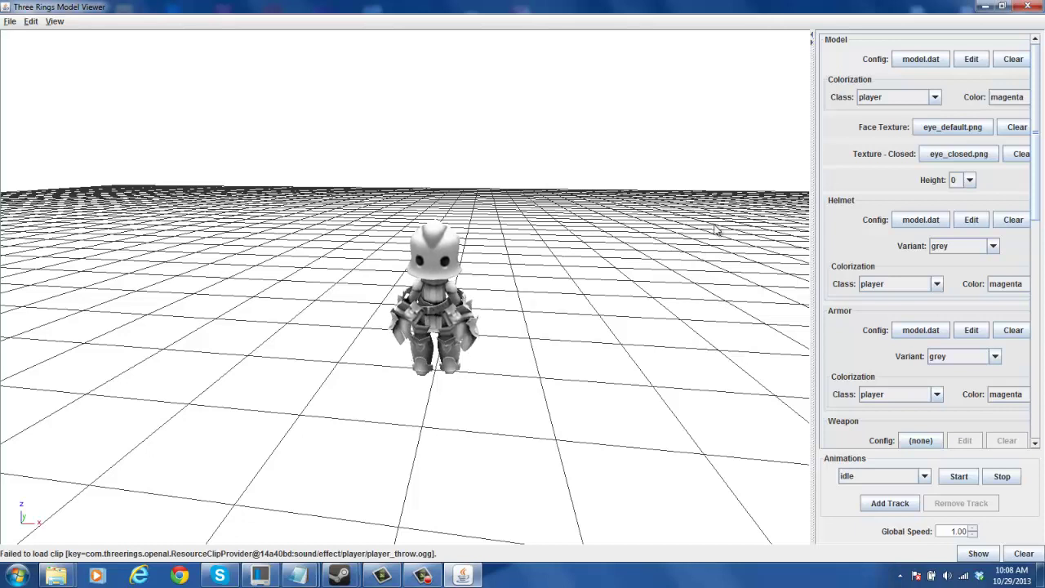
Clear the knight's Model Config, then look through the View and Edit menus
click(1015, 59)
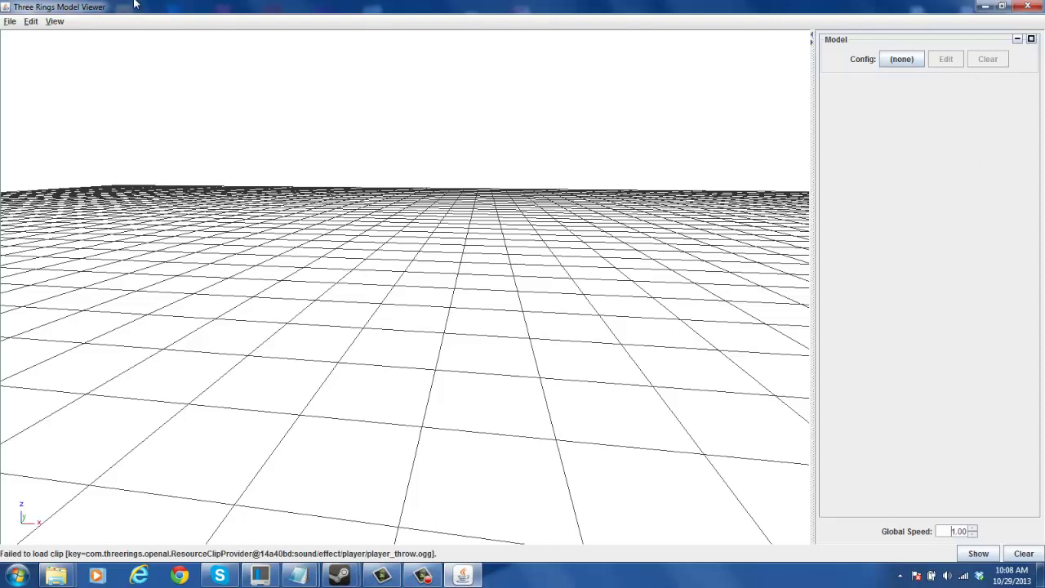
click(54, 22)
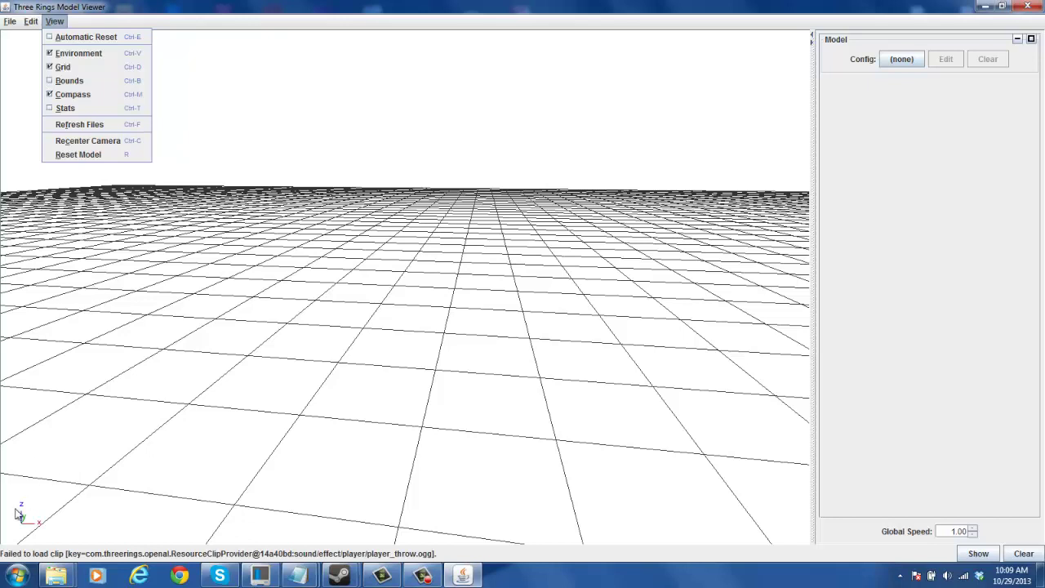
click(54, 21)
click(54, 21)
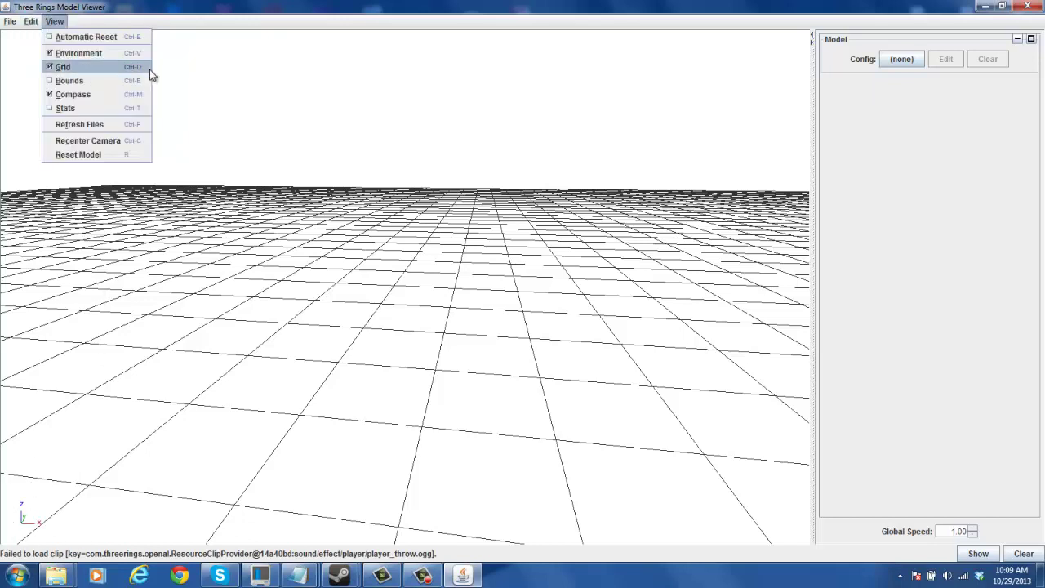
click(30, 22)
click(30, 22)
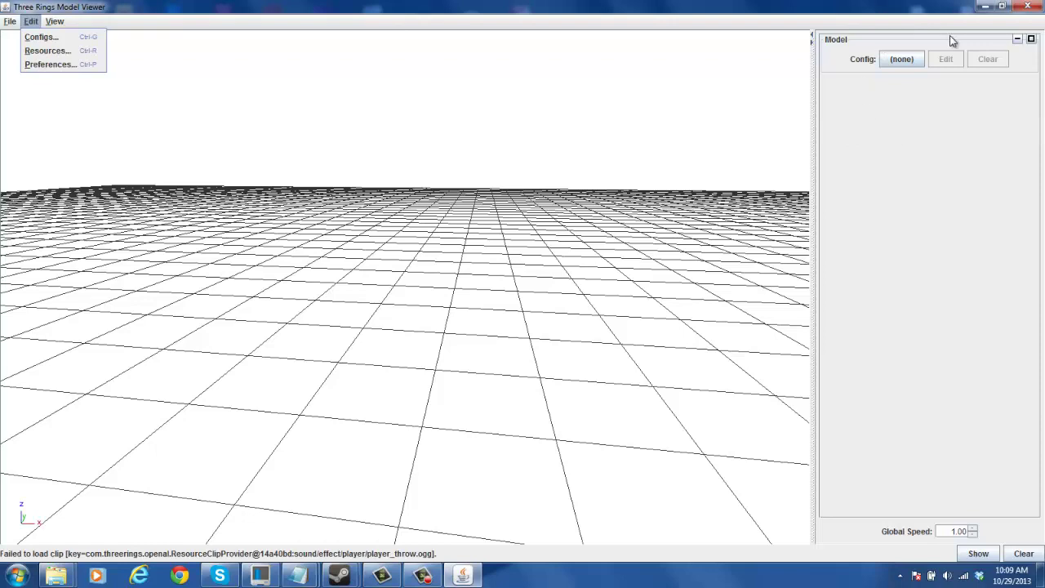
Move the Preferences dialog to the upper right, close it, then look through the File menu
click(71, 68)
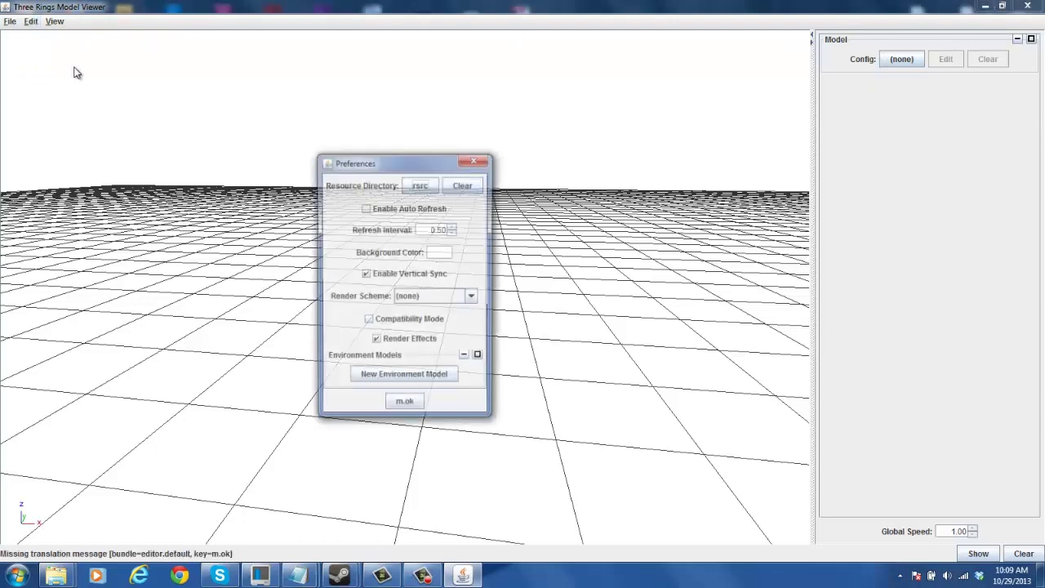
drag(411, 148, 682, 136)
drag(1040, 86, 941, 80)
click(1025, 80)
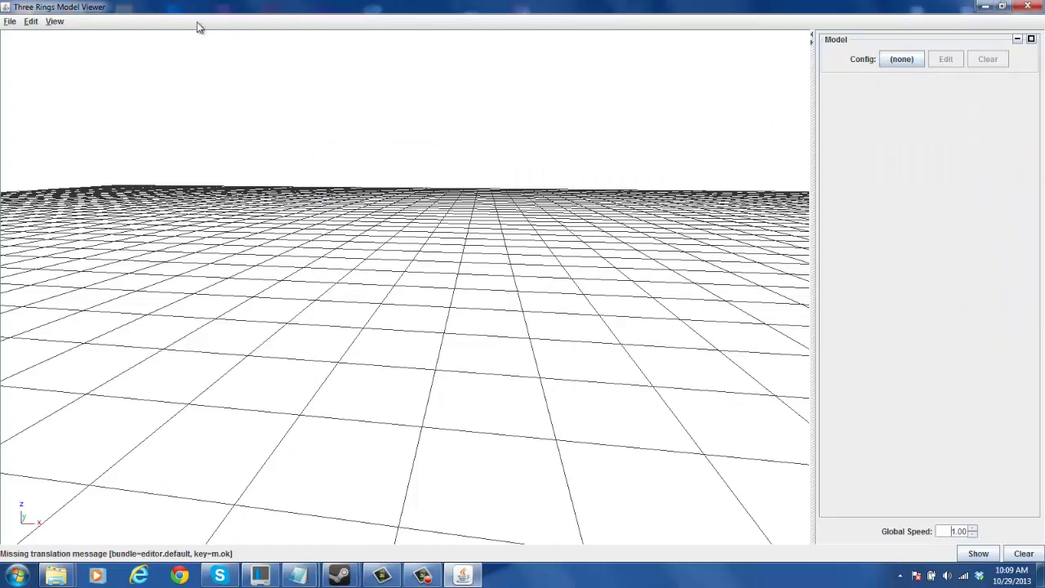
click(12, 22)
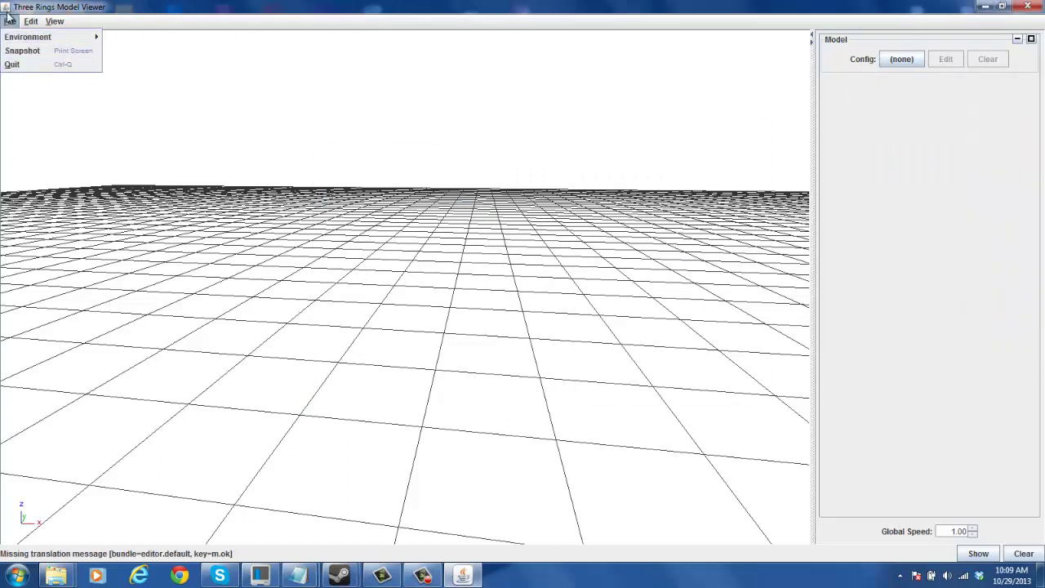
click(10, 21)
click(9, 22)
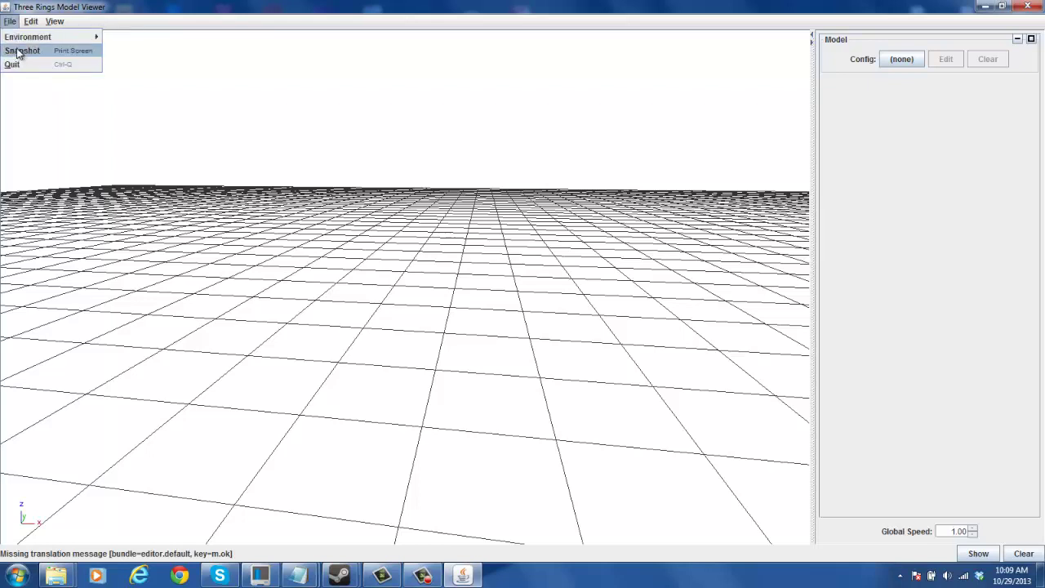
click(9, 22)
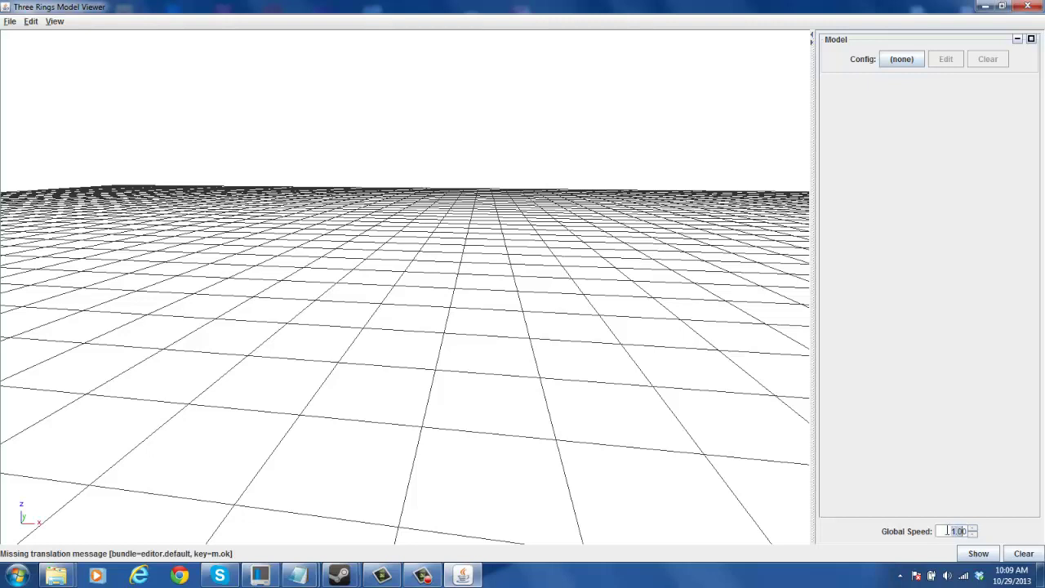
Change Global Speed to 0.50 and back to 1.00, then glance at the Edit menu
drag(950, 531, 996, 536)
key(BackSpace)
text(0.50)
drag(953, 531, 971, 537)
key(BackSpace)
text(1.00)
click(31, 23)
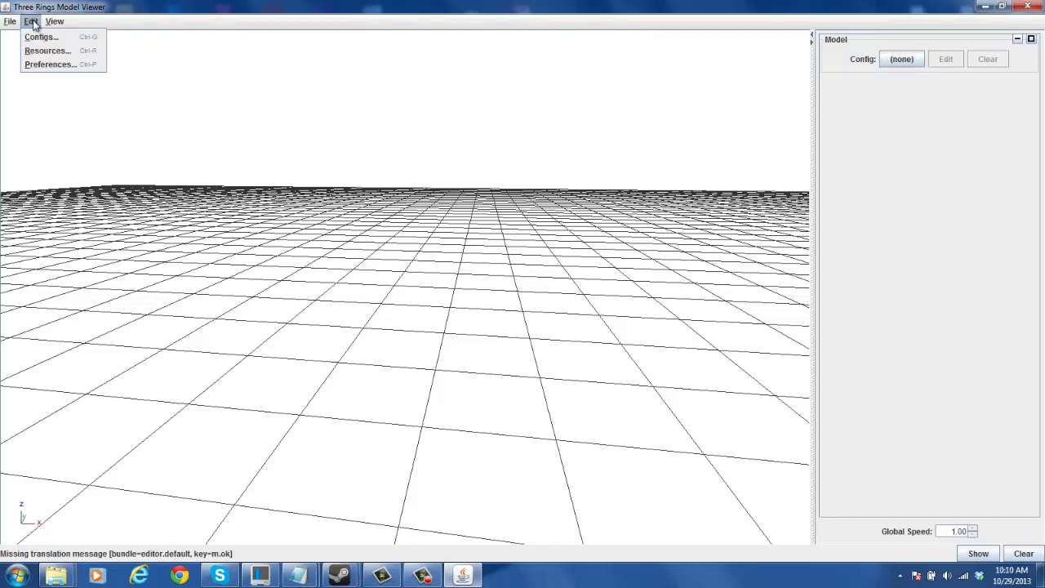
click(32, 25)
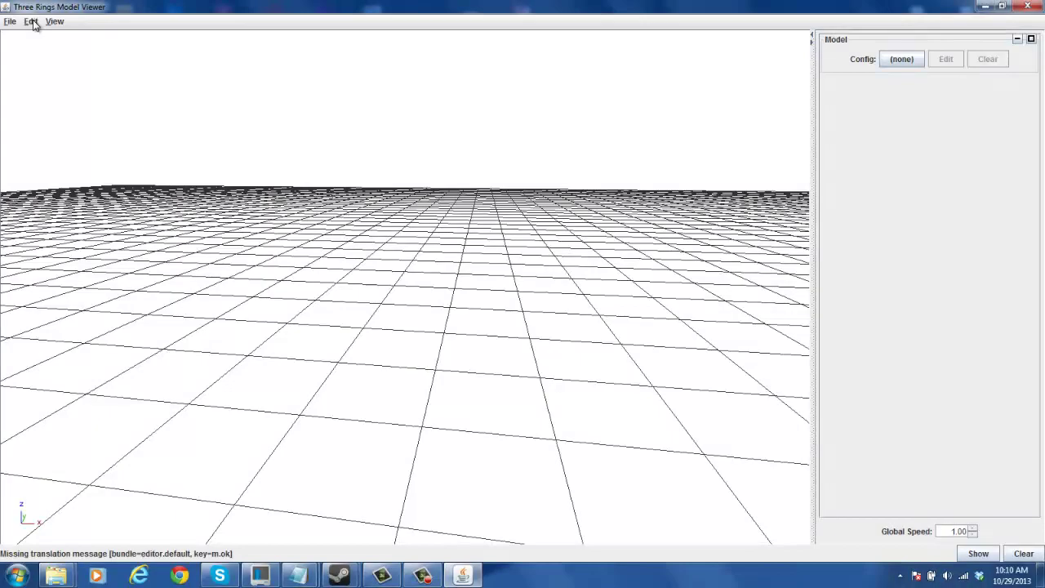
Enlarge the Edit > Preferences dialog and add a New Environment Model entry
click(31, 22)
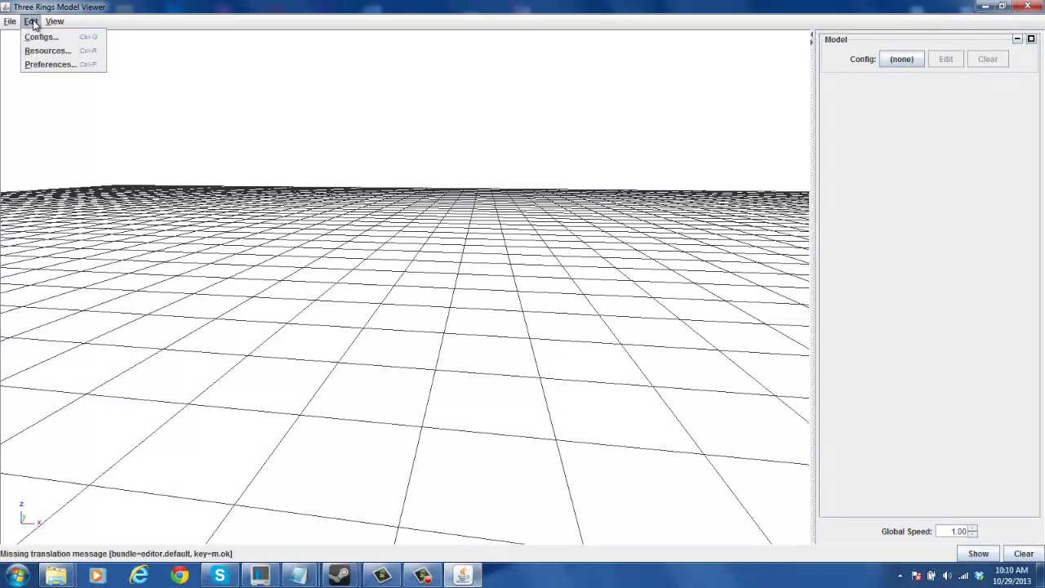
click(41, 65)
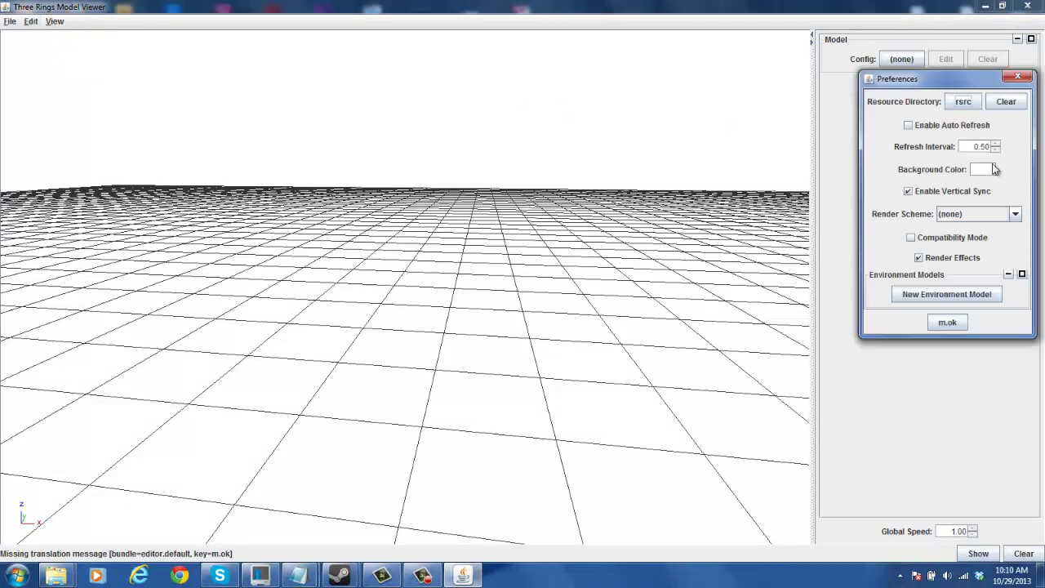
drag(859, 72, 741, 9)
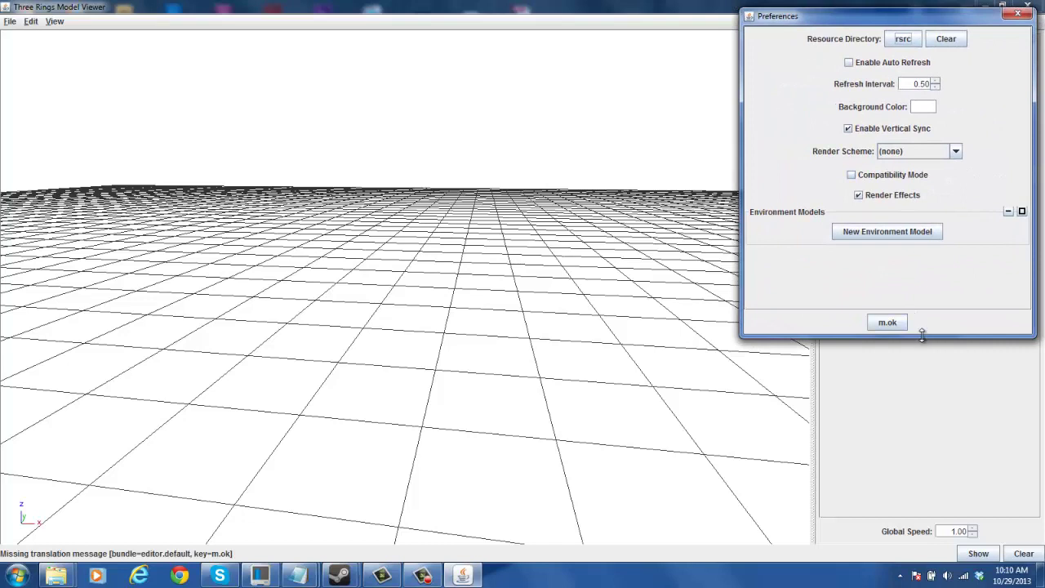
drag(922, 332, 925, 562)
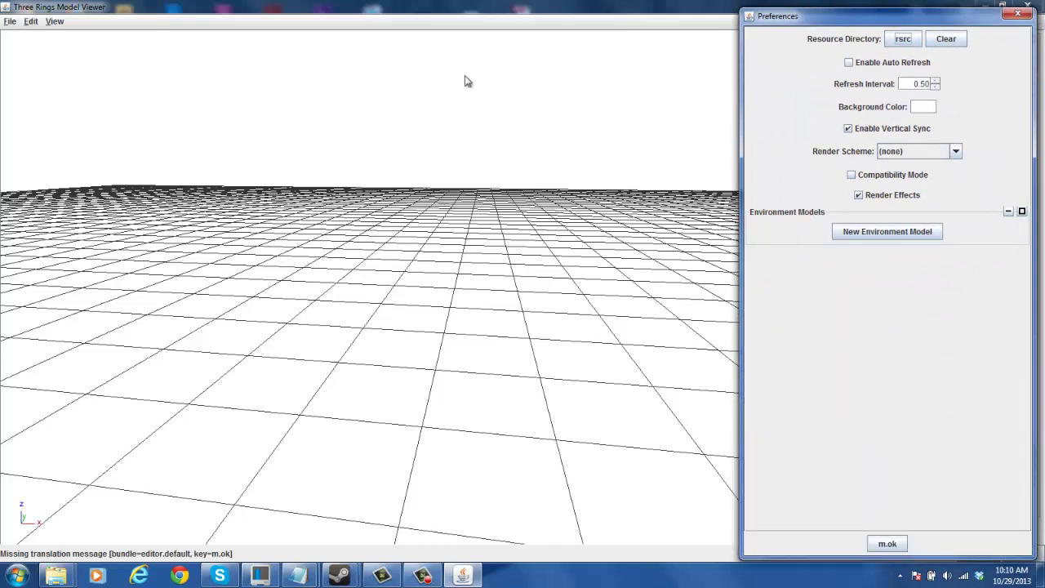
drag(743, 178, 774, 219)
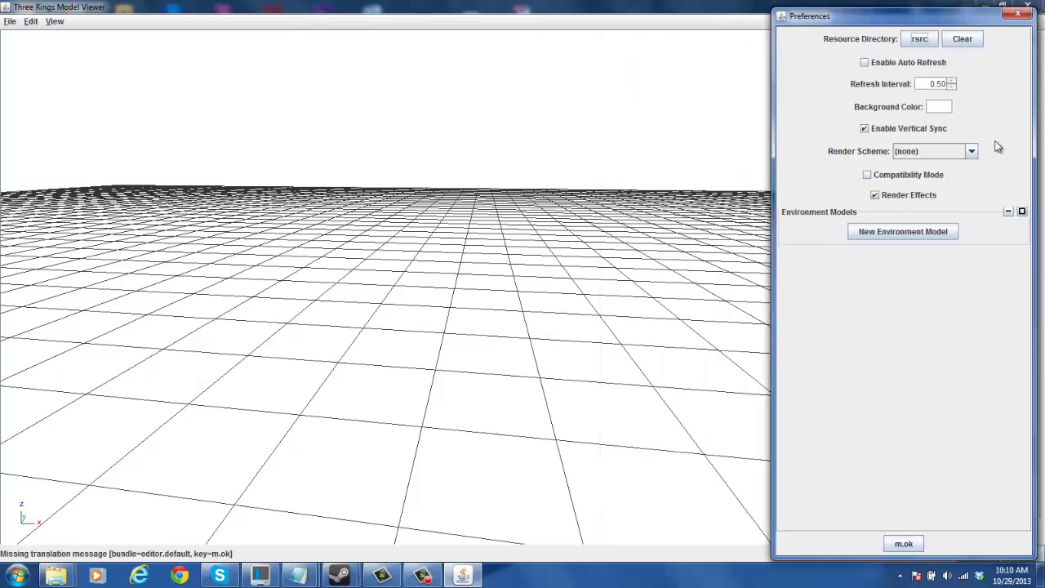
click(913, 231)
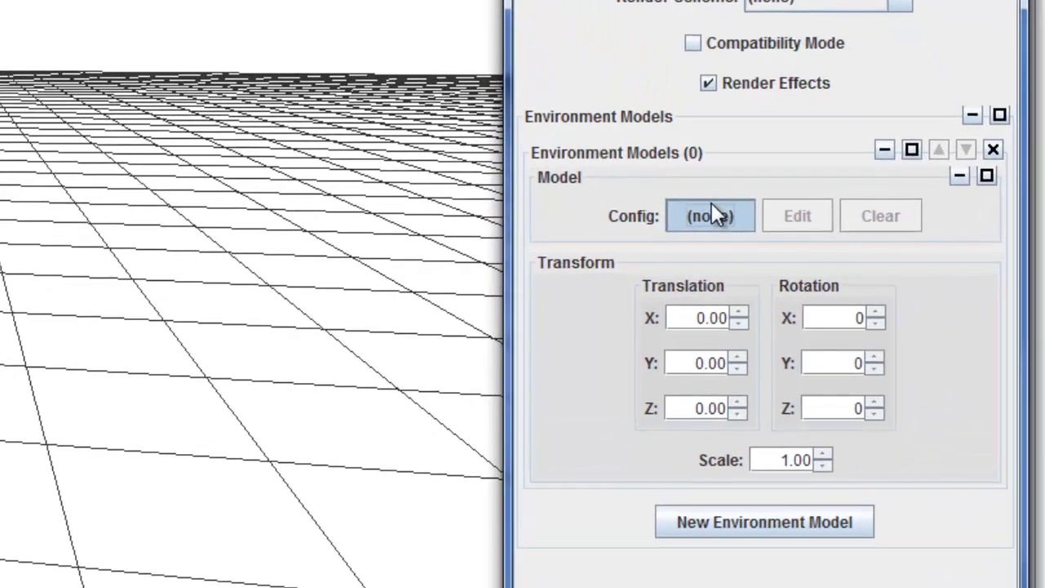
Start picking the environment model file and browse up through the rsrc resource folders
click(712, 208)
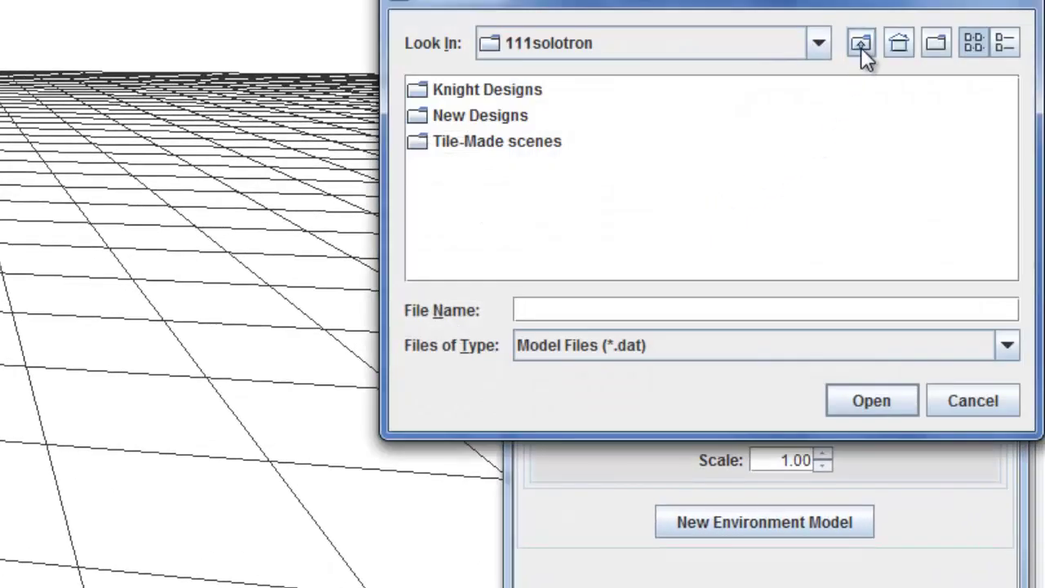
click(861, 45)
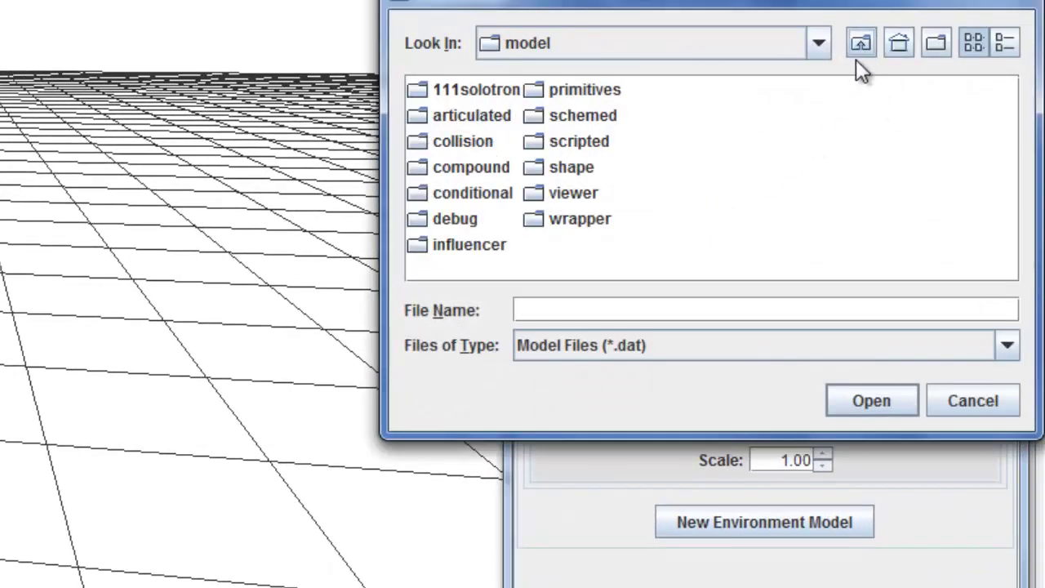
click(860, 47)
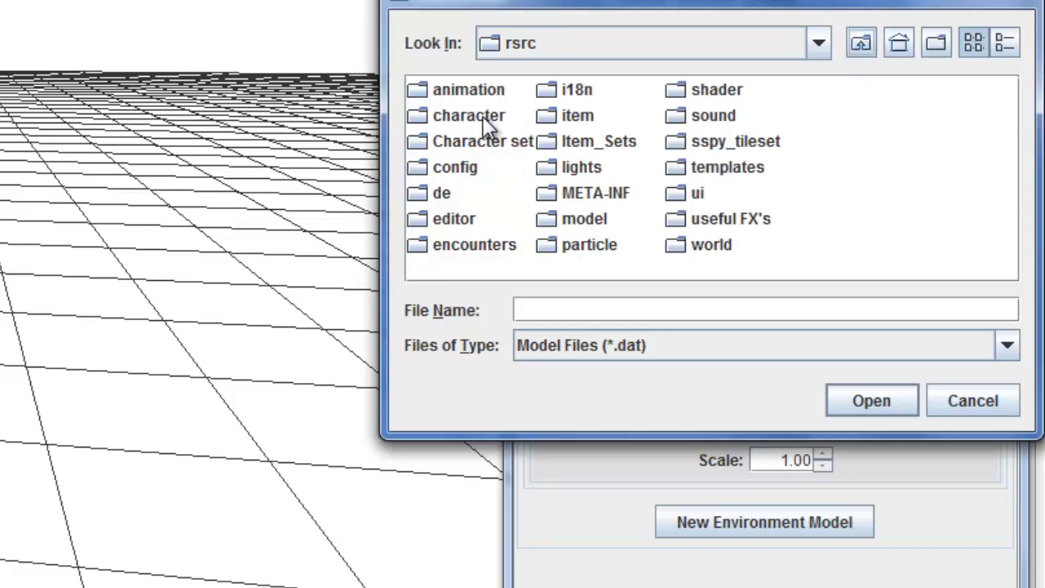
double_click(482, 117)
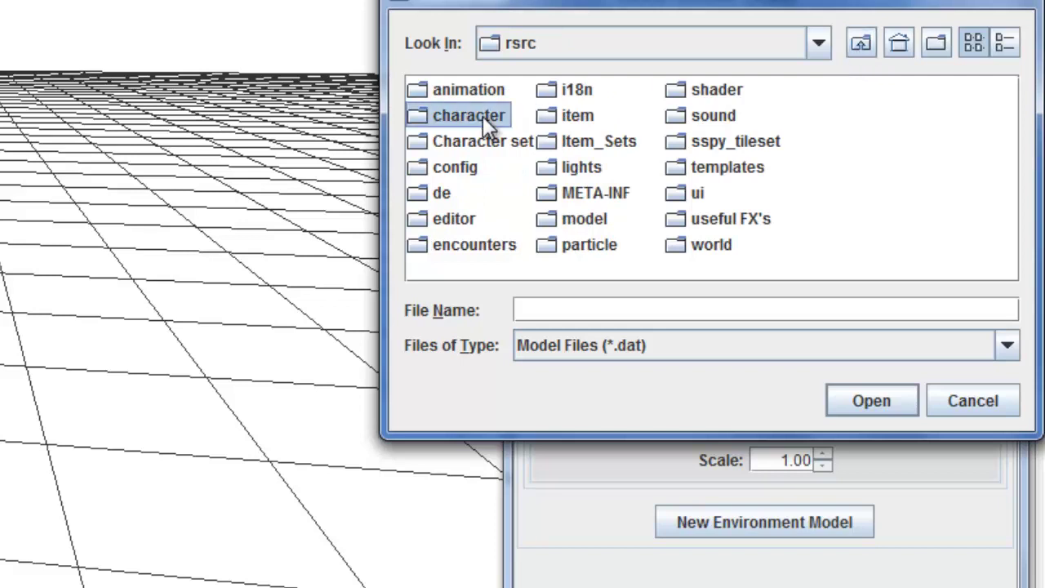
click(861, 45)
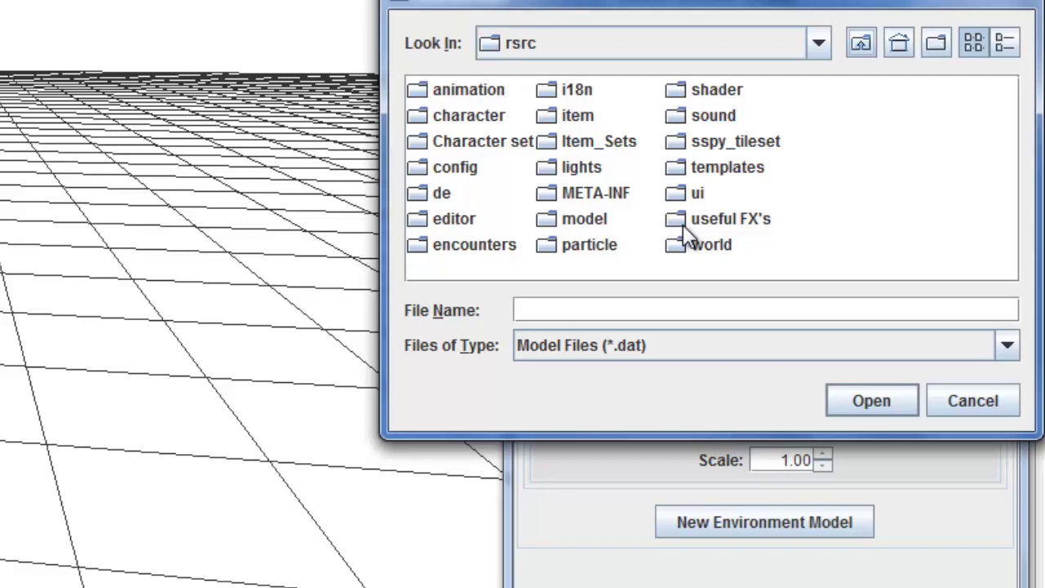
click(714, 140)
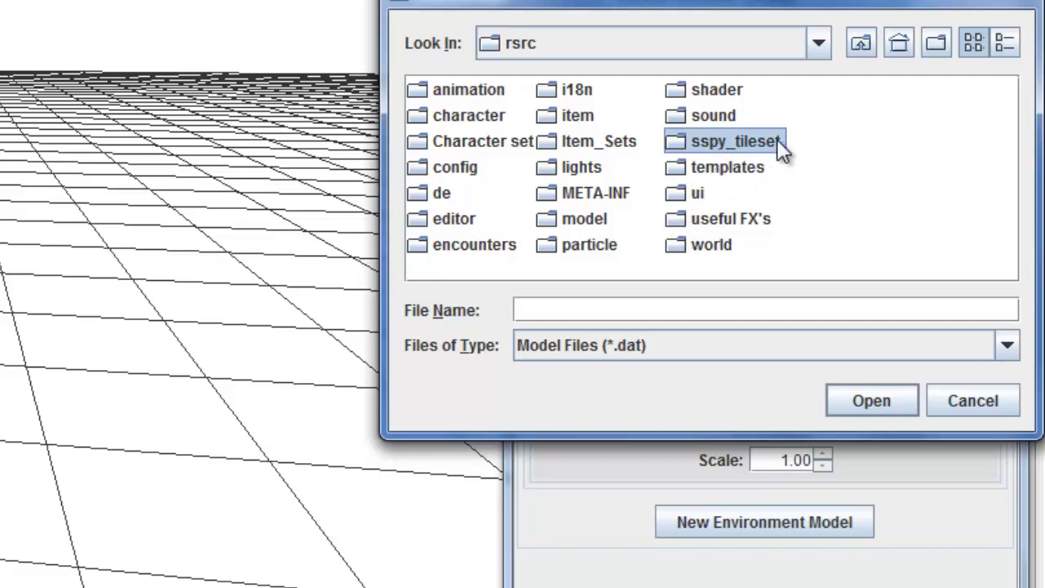
click(740, 229)
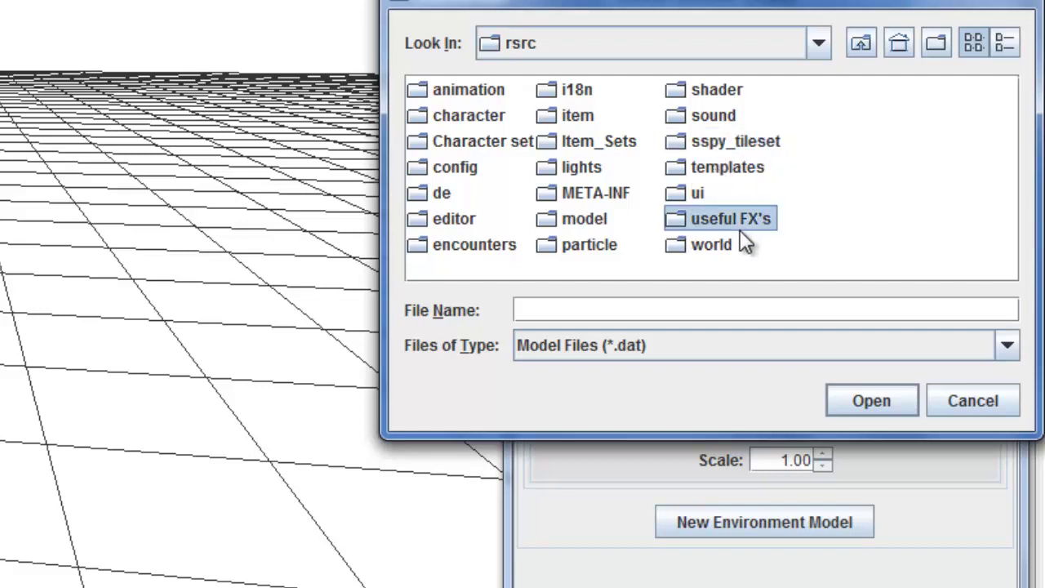
Load model_level.dat from character > pc, then scroll Preferences to its settings
double_click(493, 119)
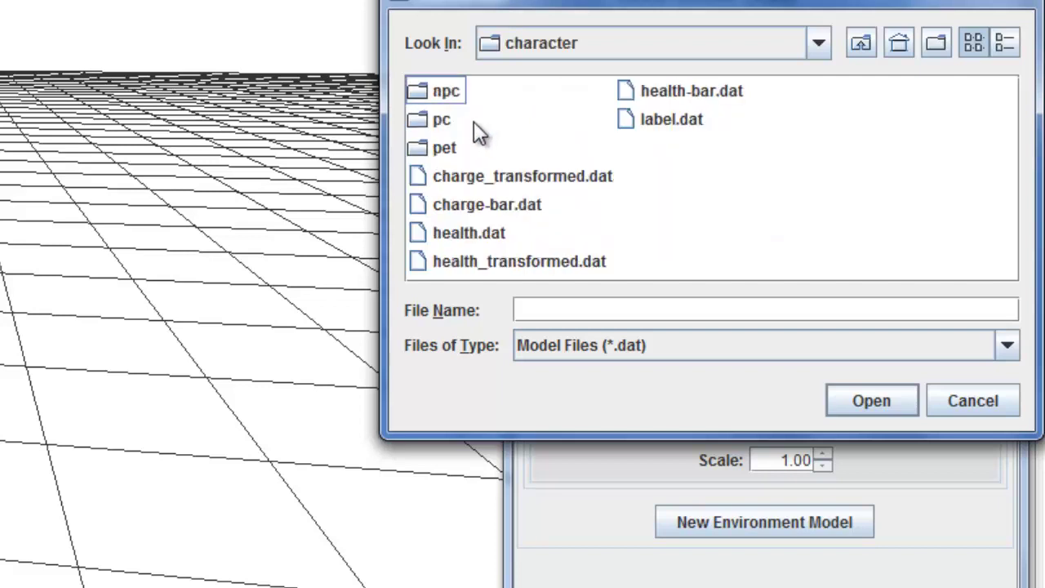
click(448, 121)
double_click(448, 121)
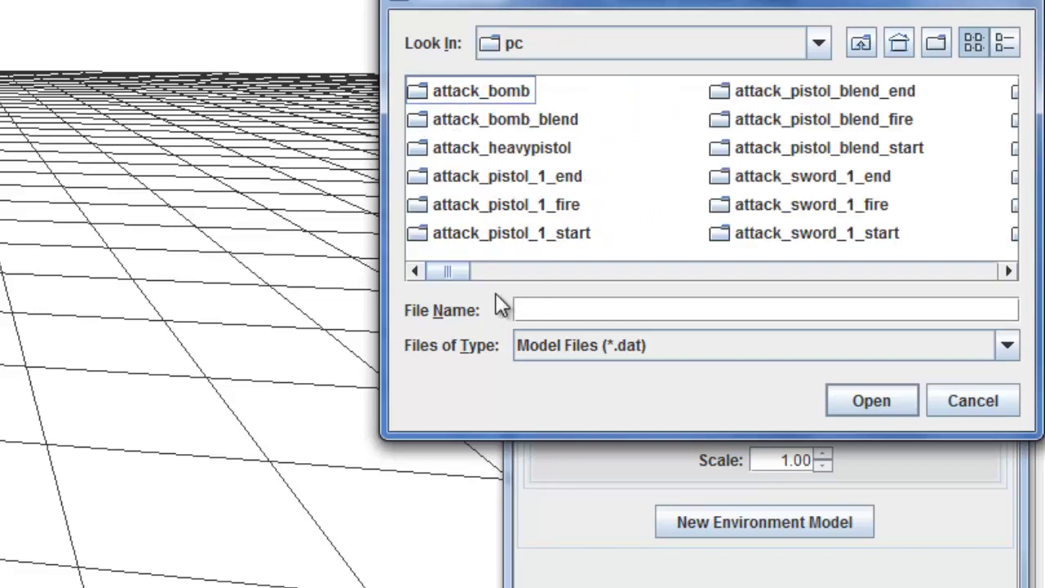
drag(453, 273, 882, 265)
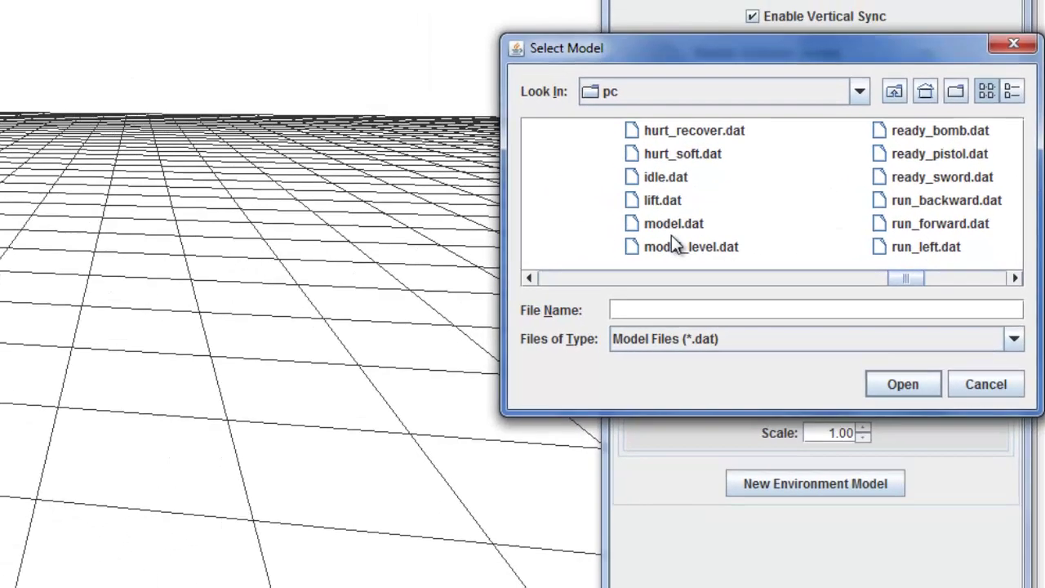
click(608, 233)
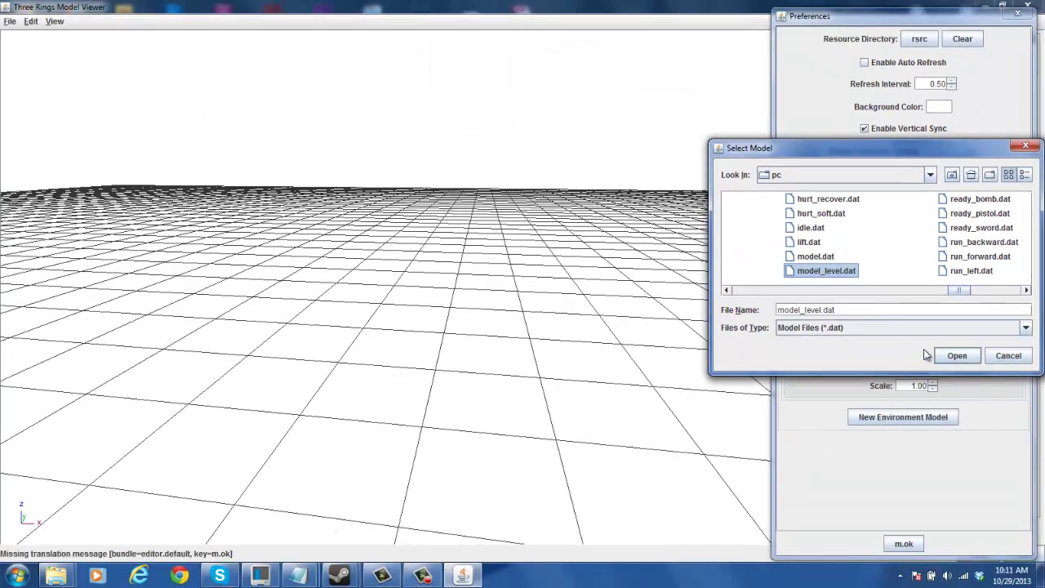
click(950, 356)
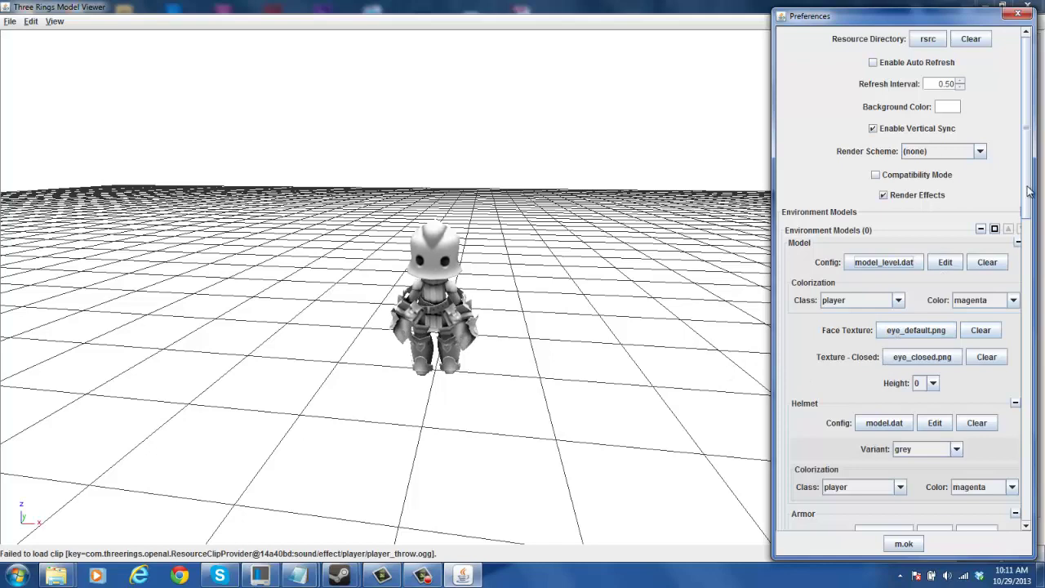
drag(1028, 190, 1029, 225)
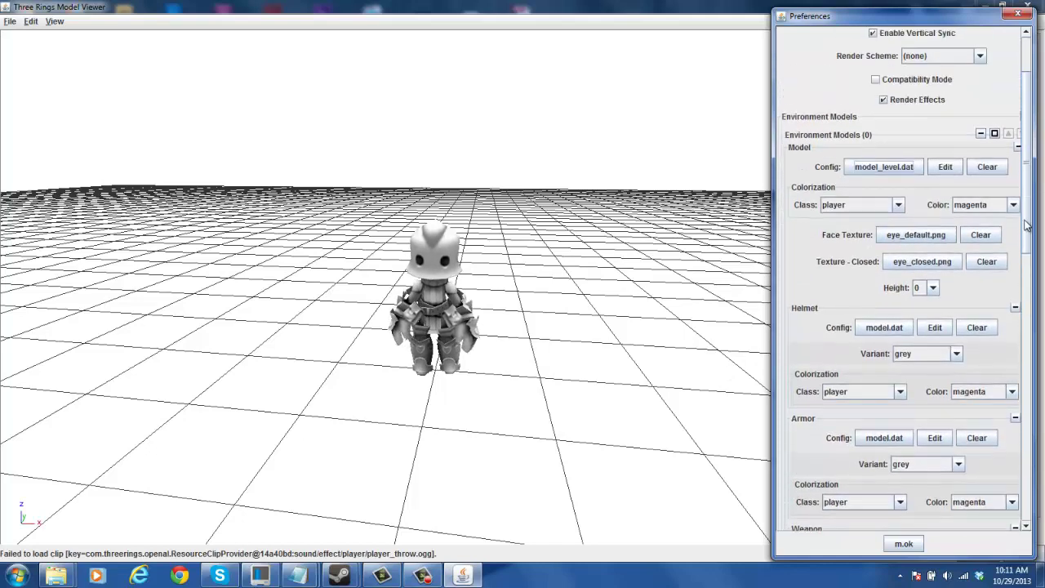
Edit the loaded model's config, move the editor aside, and make Colorization a Choice parameter
click(945, 169)
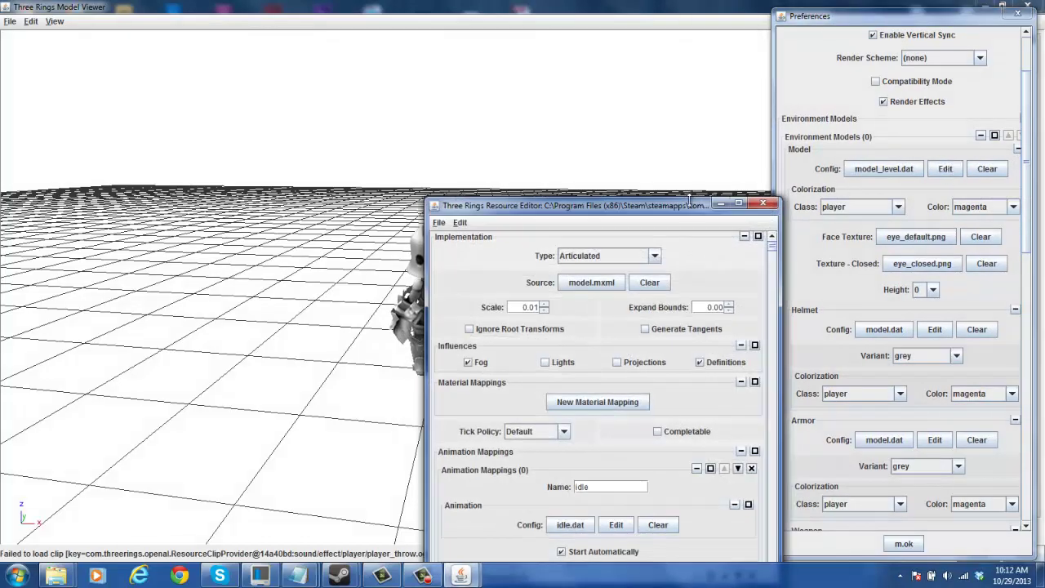
drag(690, 211, 934, 71)
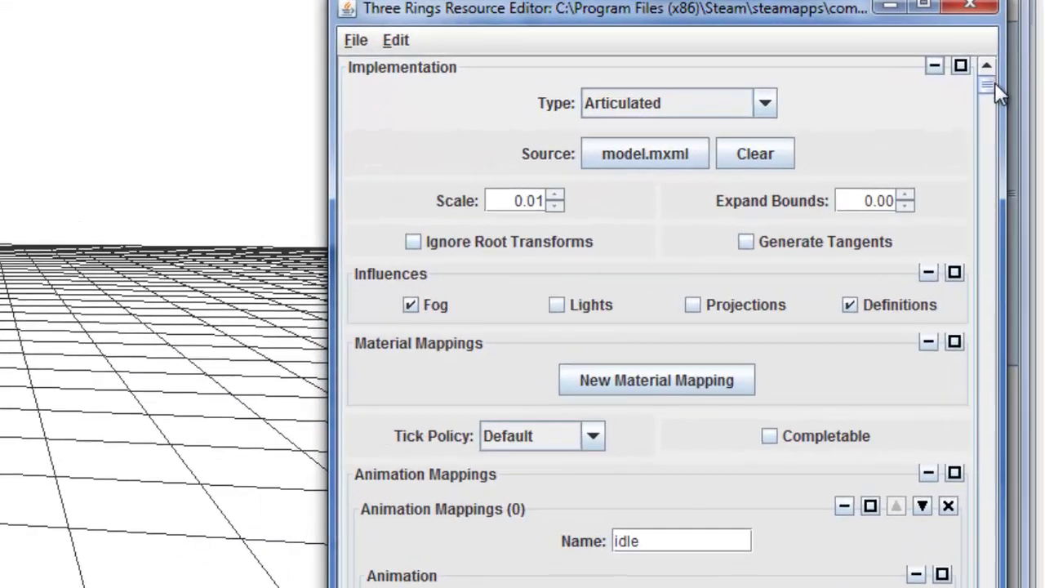
drag(995, 82, 982, 520)
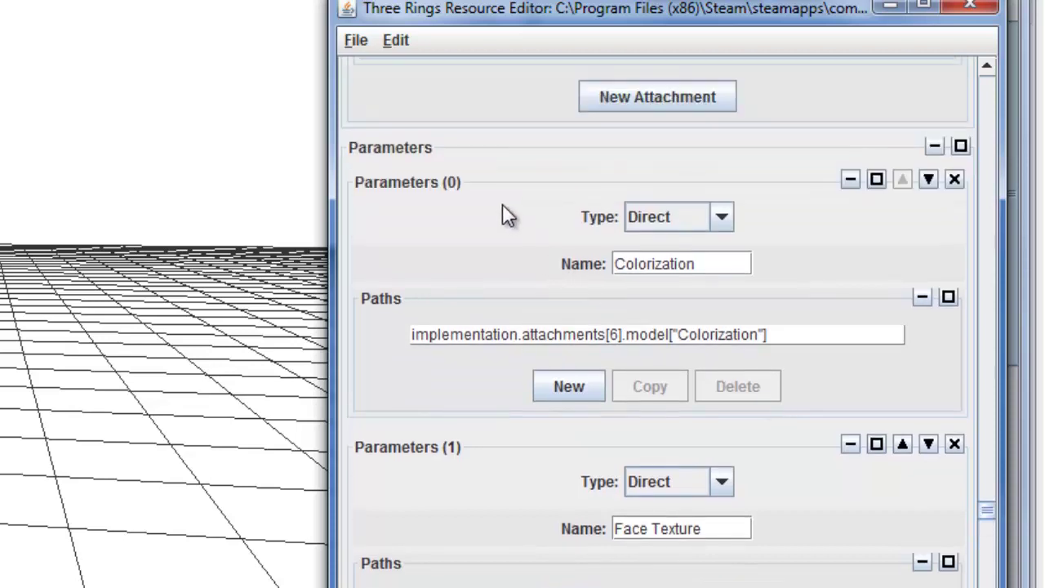
click(678, 225)
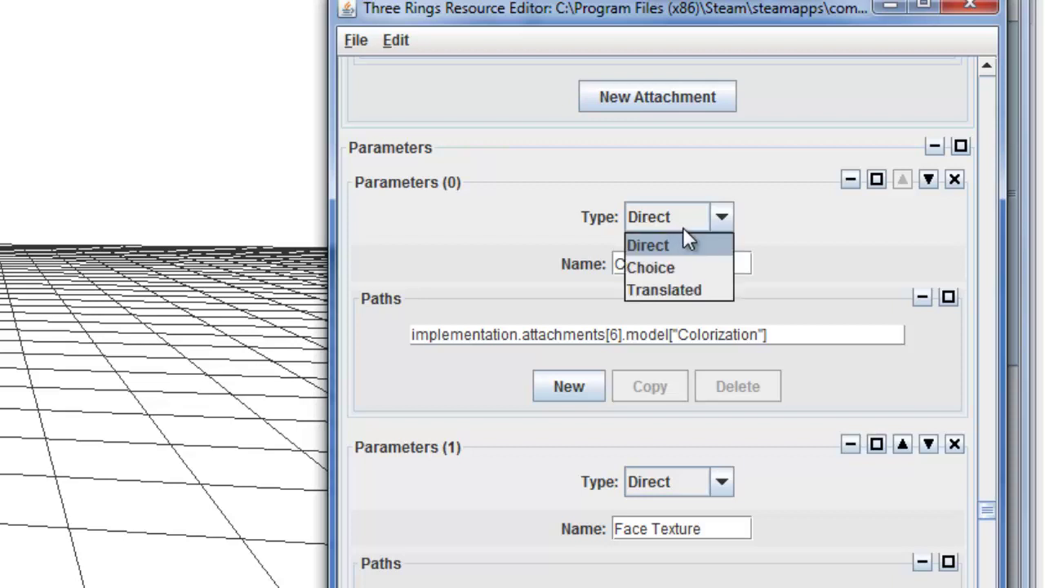
click(699, 219)
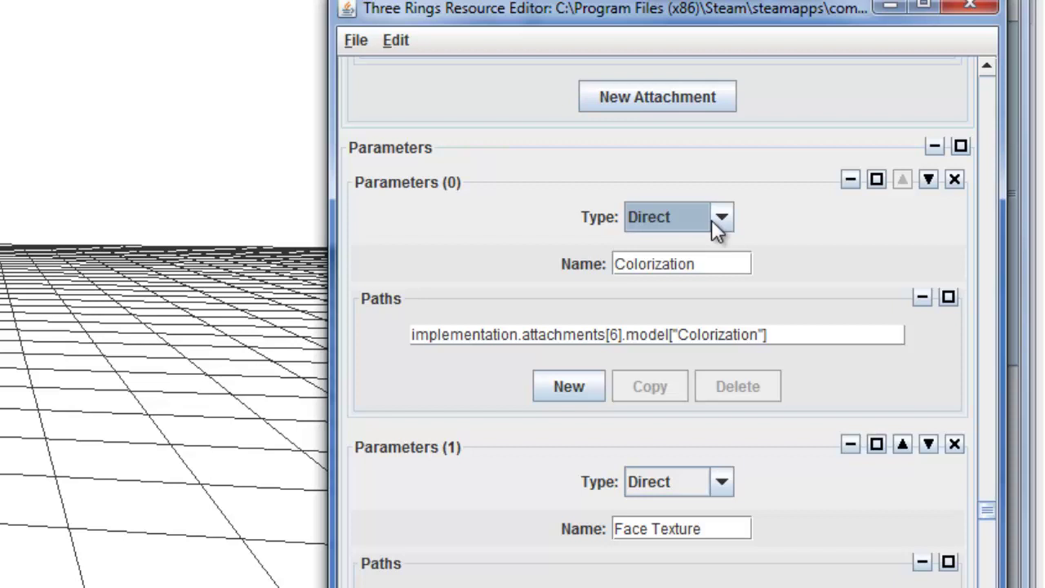
click(711, 219)
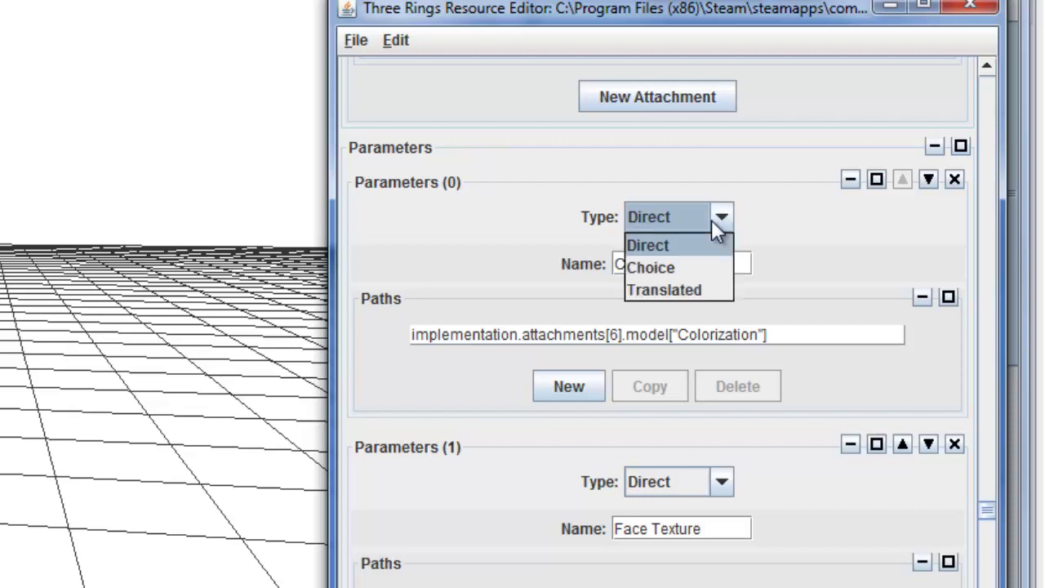
click(715, 219)
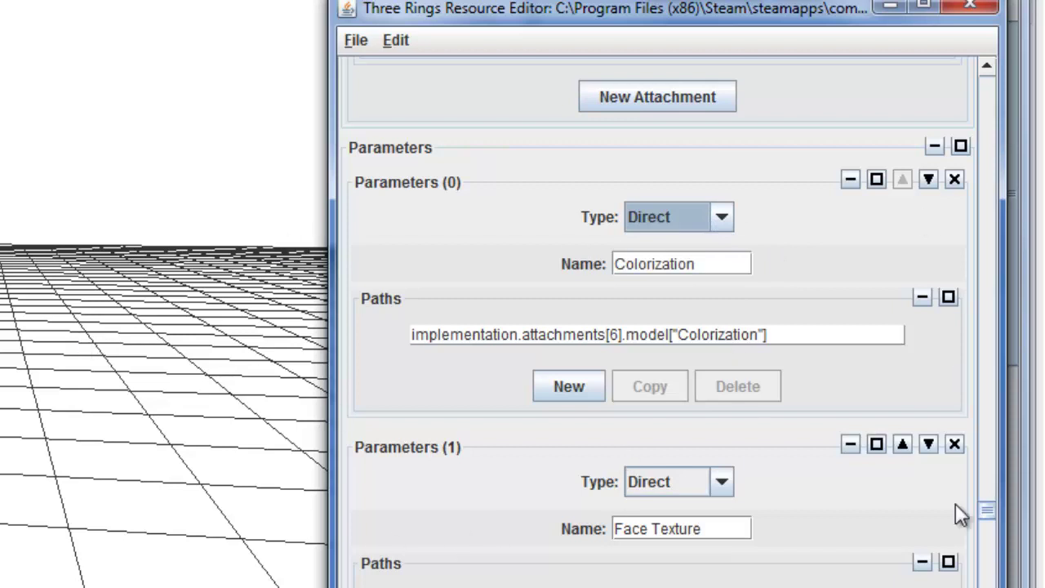
scroll(982, 511, down, 2)
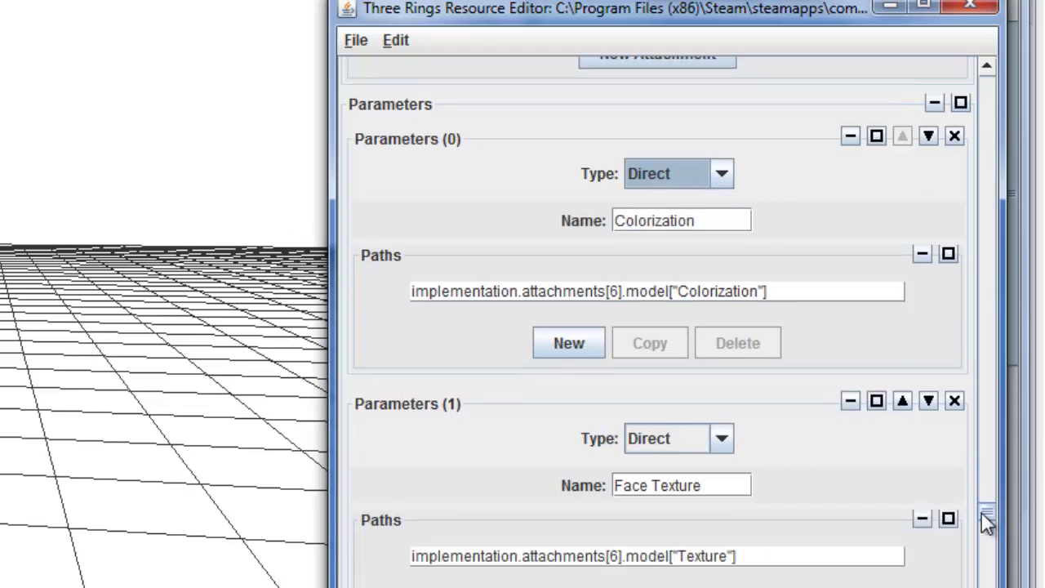
click(696, 130)
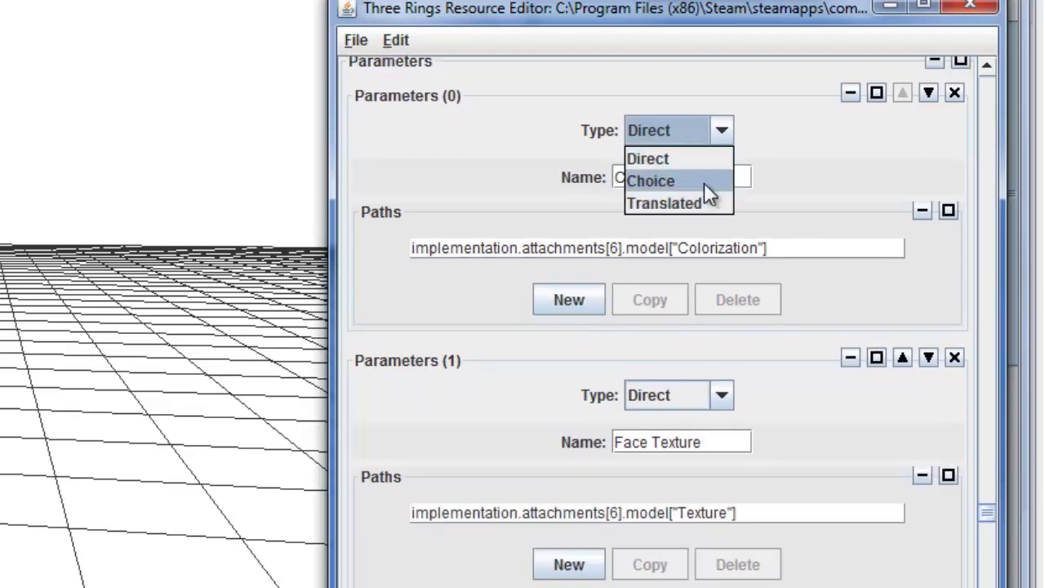
click(704, 182)
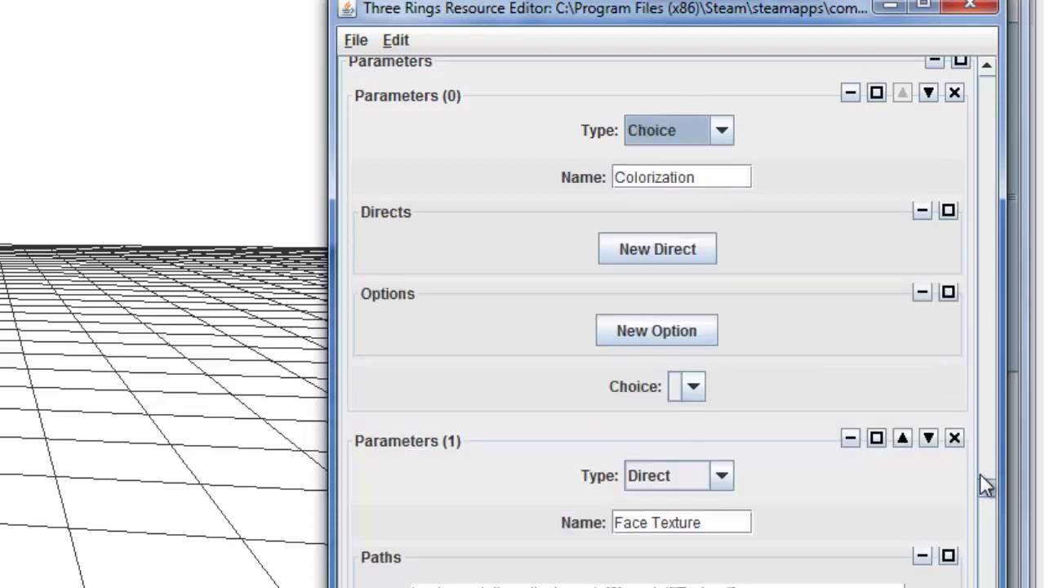
drag(985, 487, 987, 513)
Make the Helmet and Armor parameters Choice type, correcting Armor from Translated
click(726, 313)
click(714, 357)
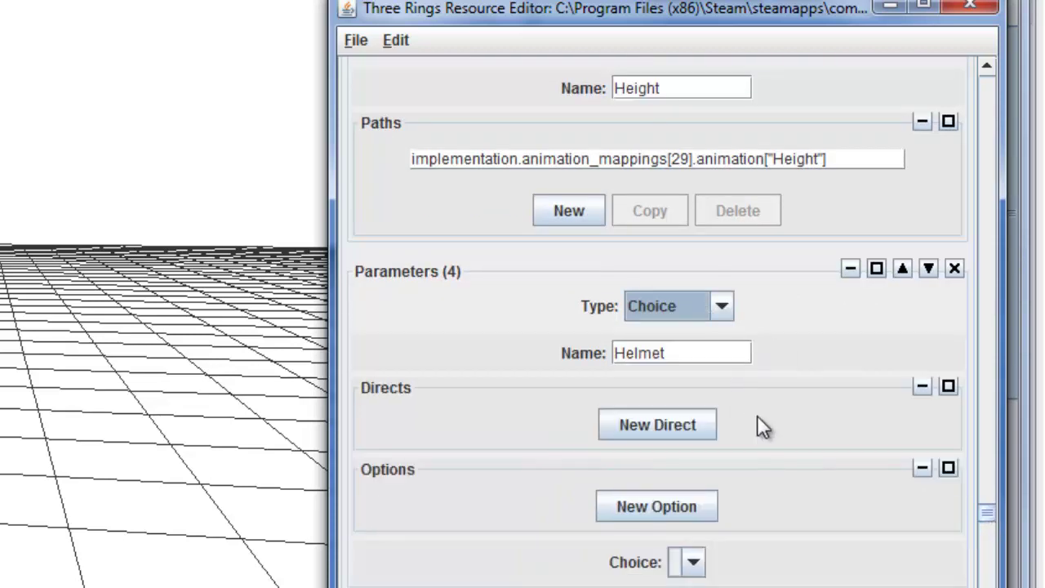
drag(986, 513, 985, 527)
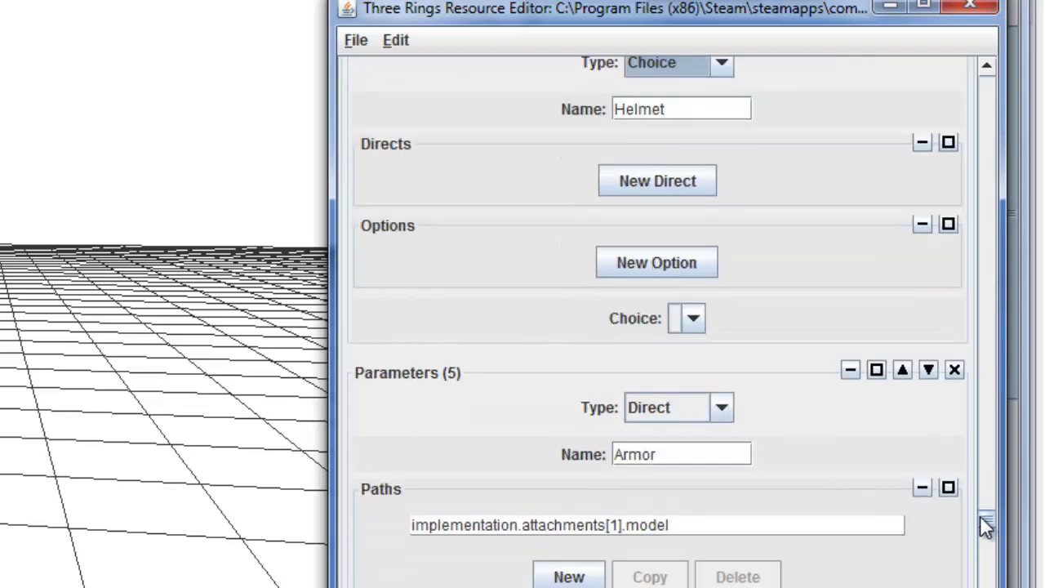
click(686, 409)
click(707, 477)
click(704, 408)
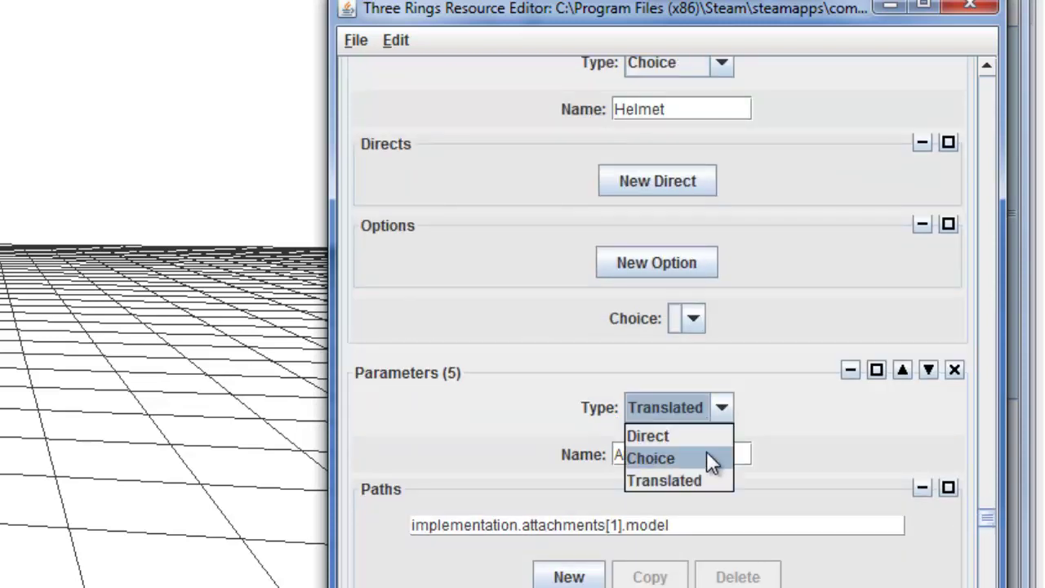
click(707, 458)
drag(984, 511, 990, 587)
Switch helm_back, helm_top and helm_side parameters to Choice type
click(700, 103)
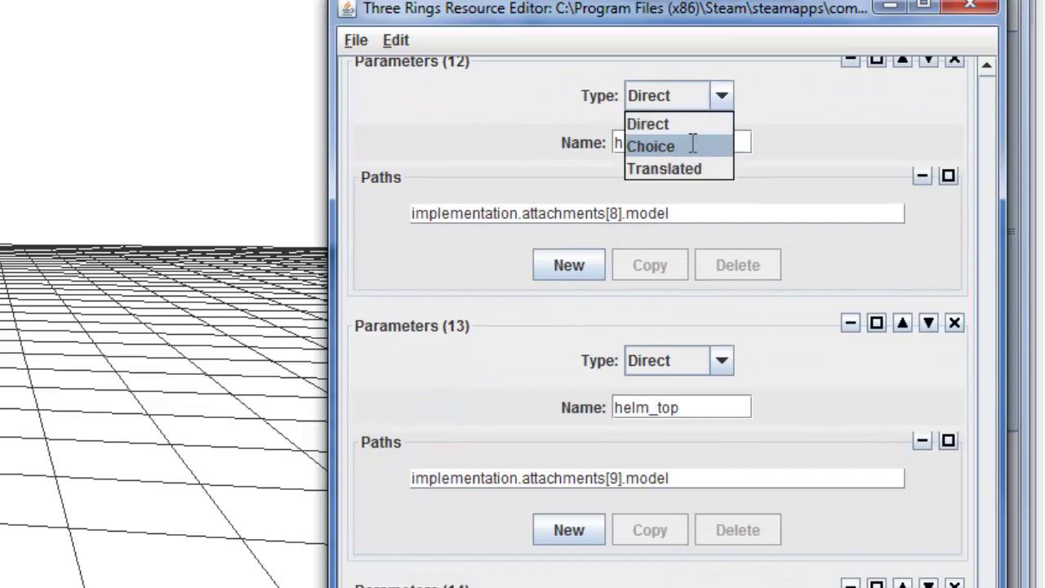
click(695, 145)
click(721, 441)
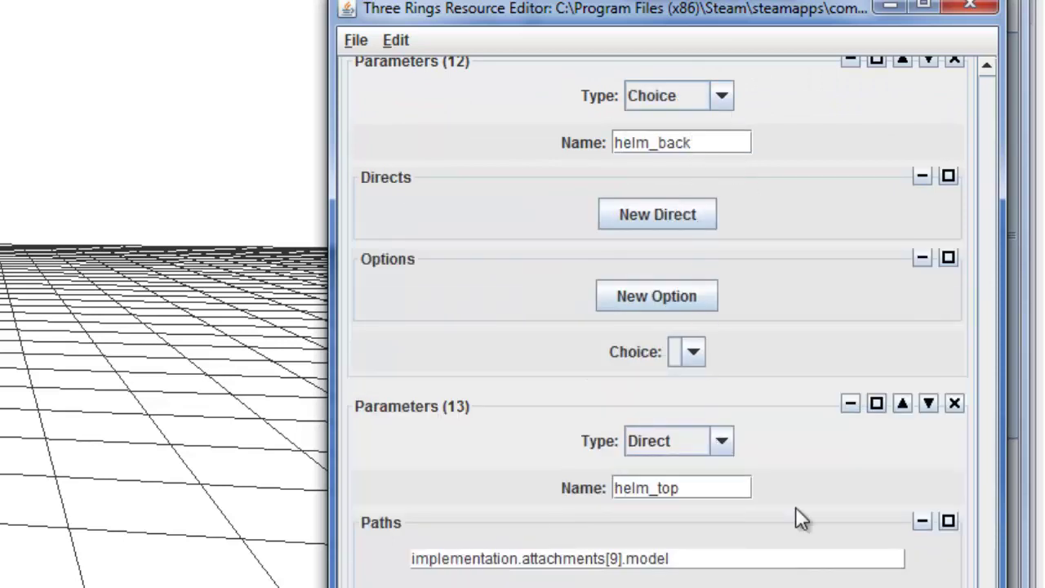
click(711, 492)
scroll(915, 584, down, 3)
scroll(915, 584, down, 5)
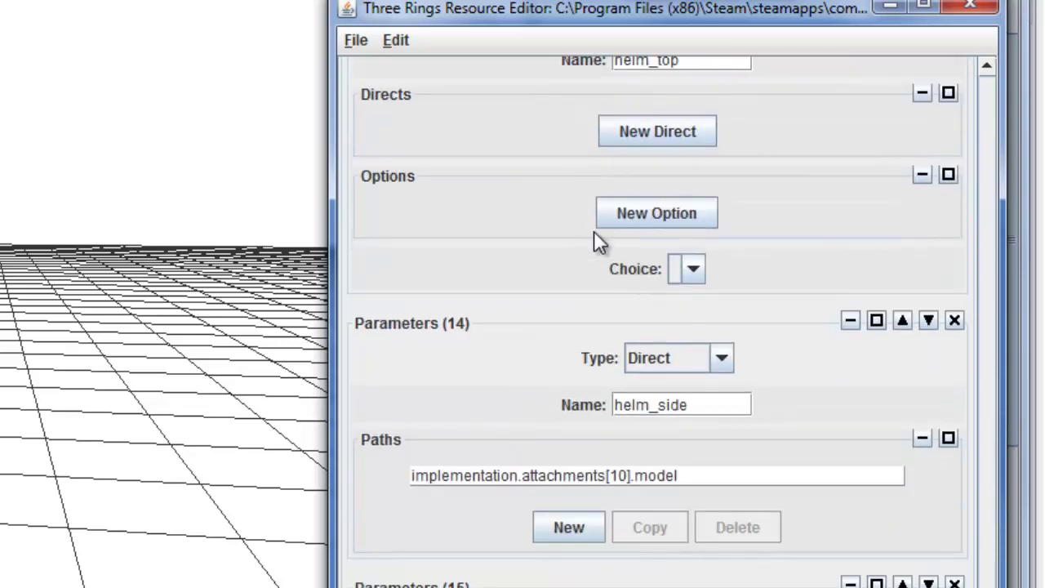
click(668, 352)
click(675, 402)
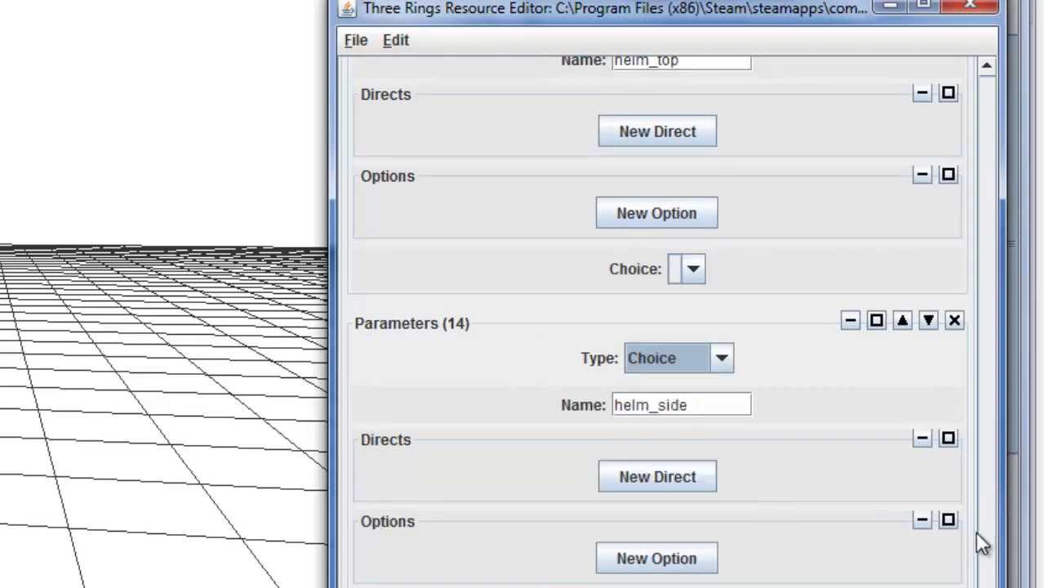
Switch helm_front, parameter 16 and armor_back to Choice type
scroll(657, 322, down, 6)
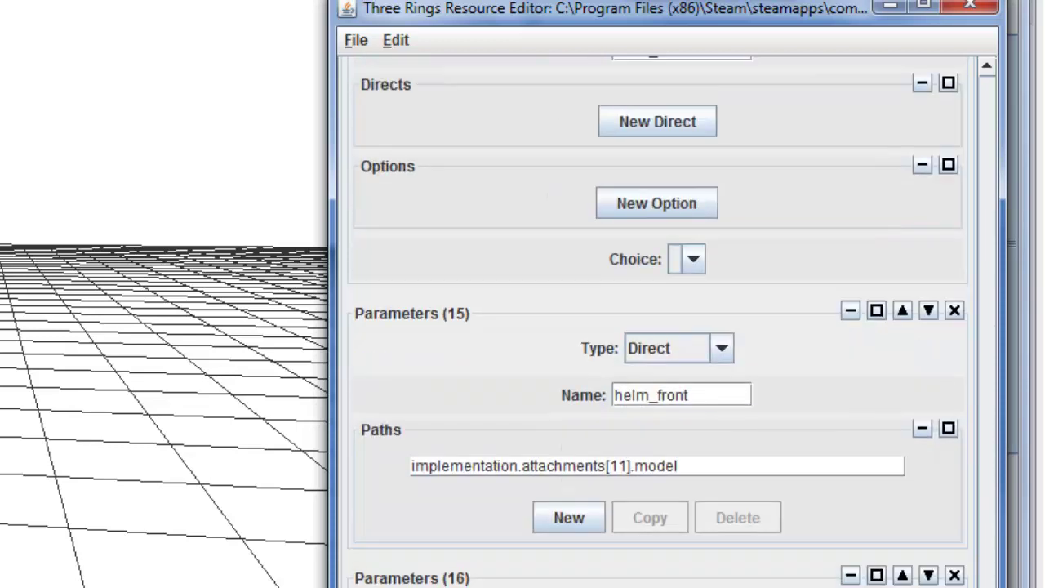
click(698, 365)
click(691, 400)
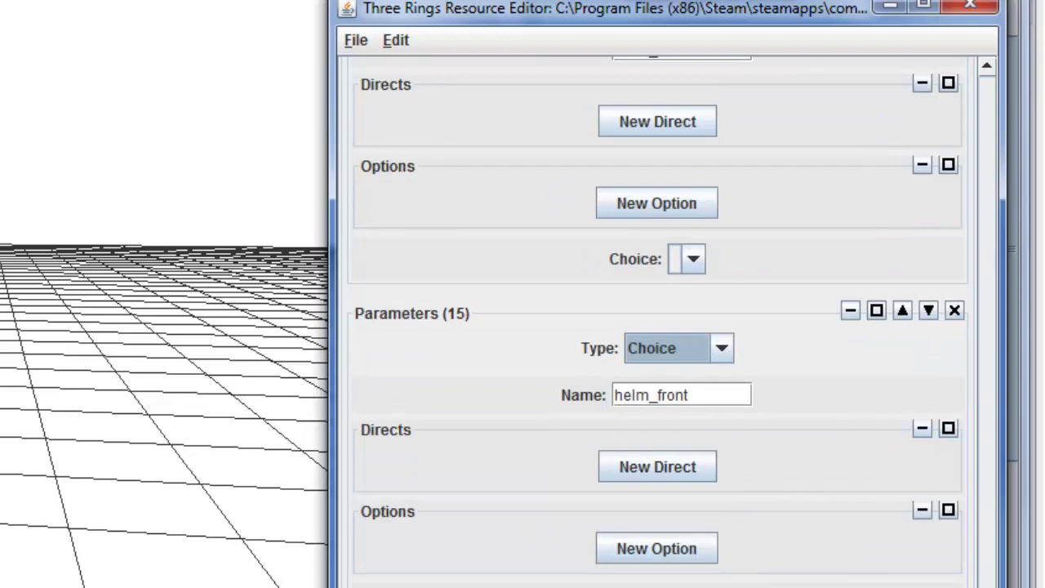
scroll(735, 555, down, 1)
scroll(887, 560, down, 3)
click(722, 429)
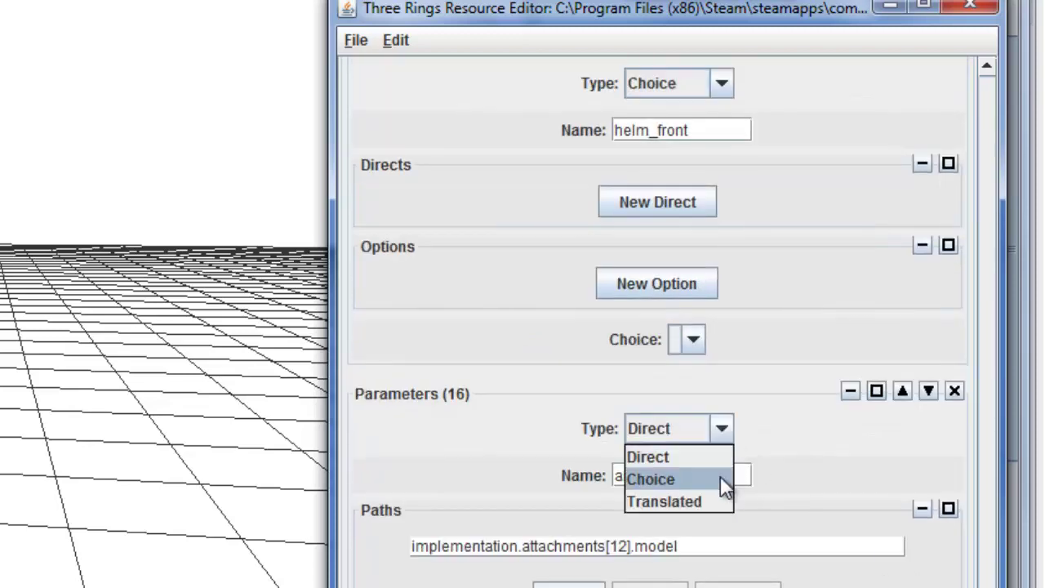
click(720, 477)
scroll(657, 326, down, 7)
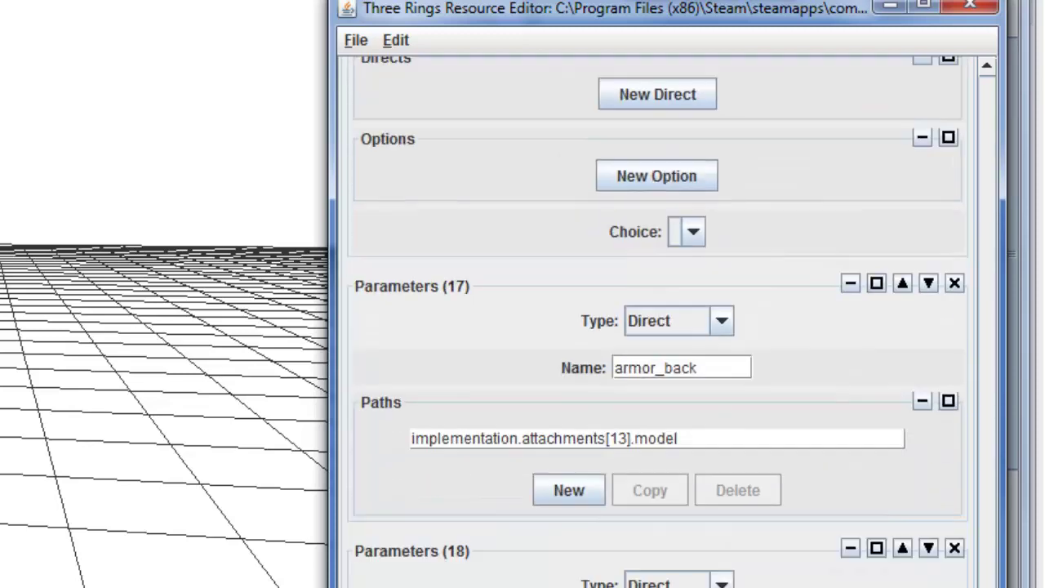
click(721, 340)
key(Escape)
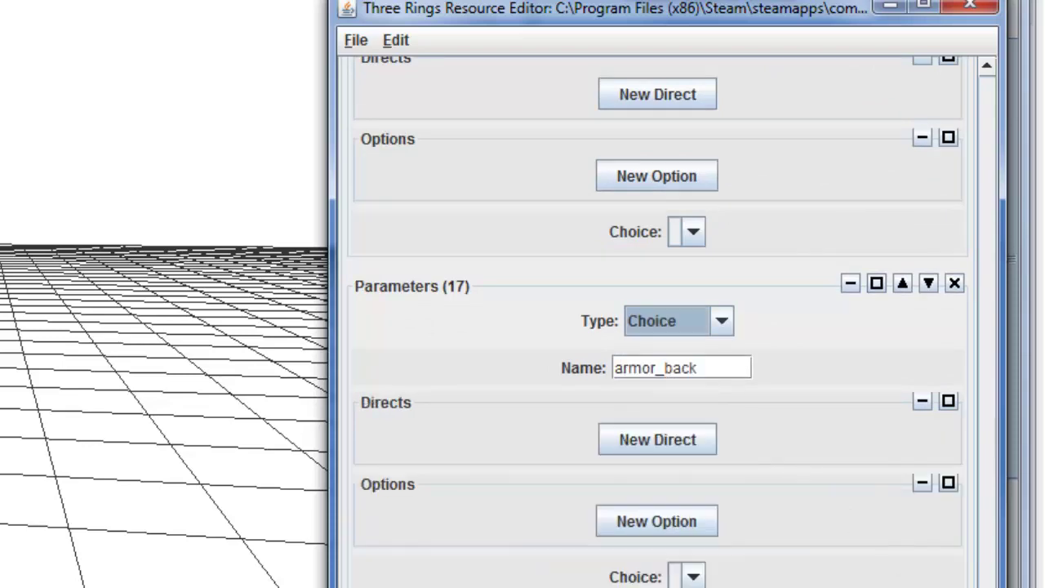
Set the armor_aura parameter's type to Choice and scroll back up
scroll(713, 373, down, 8)
scroll(657, 327, up, 2)
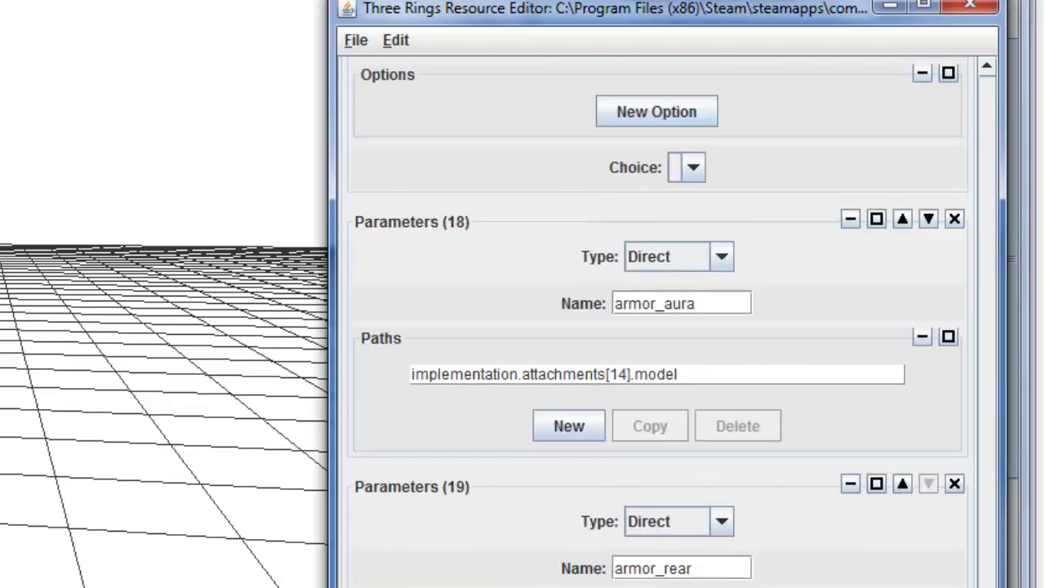
click(704, 259)
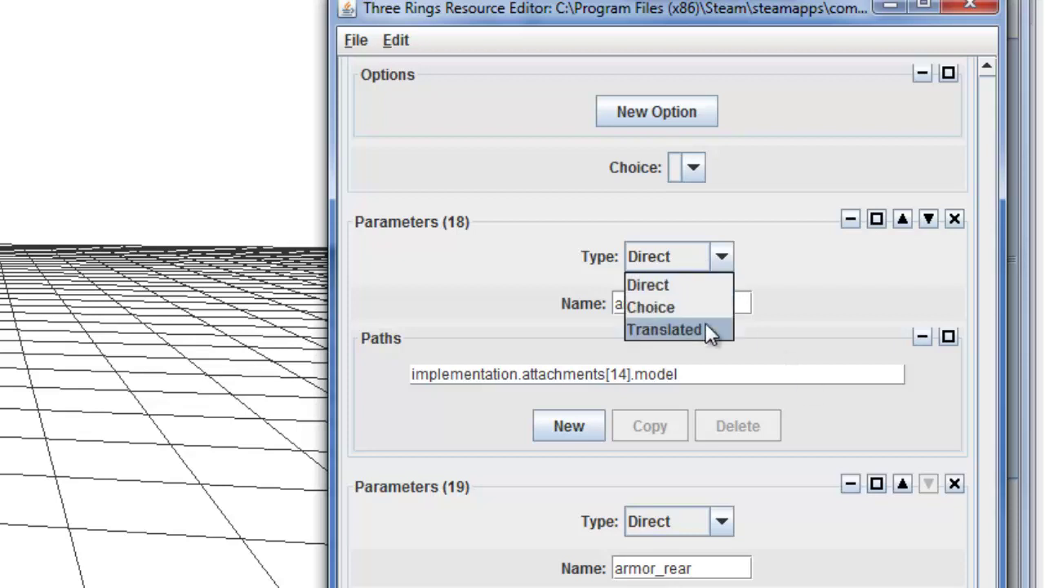
click(706, 311)
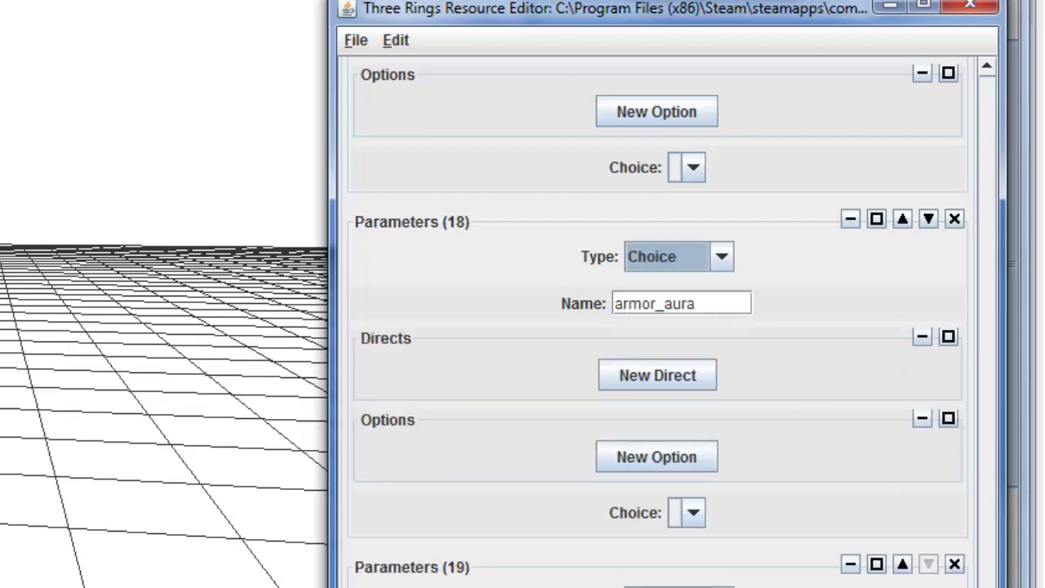
scroll(657, 327, down, 4)
scroll(987, 583, up, 15)
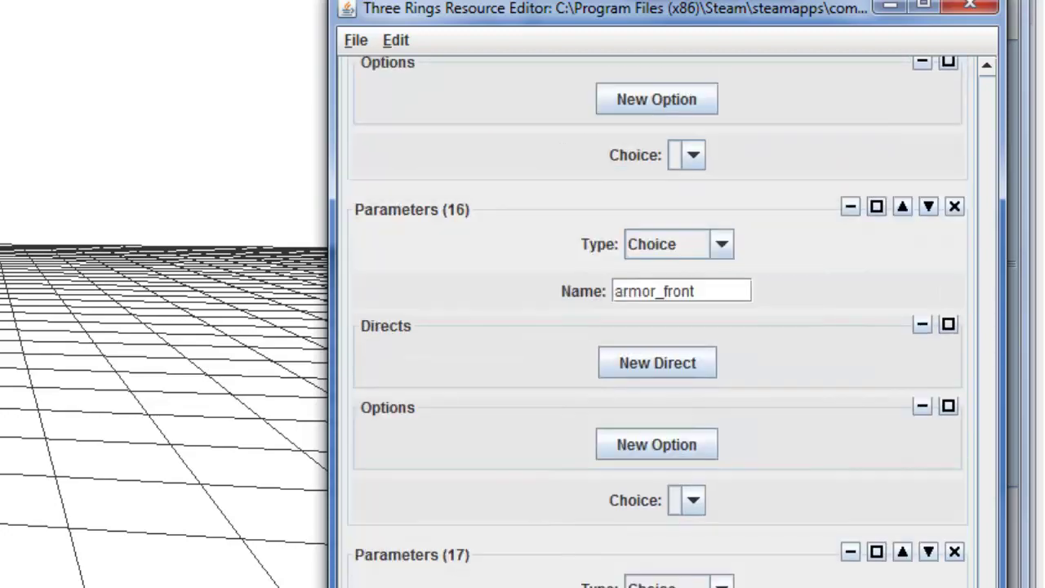
Replace the helmet attachment's model with helm > jelly > model_silver.dat
drag(987, 583, 979, 288)
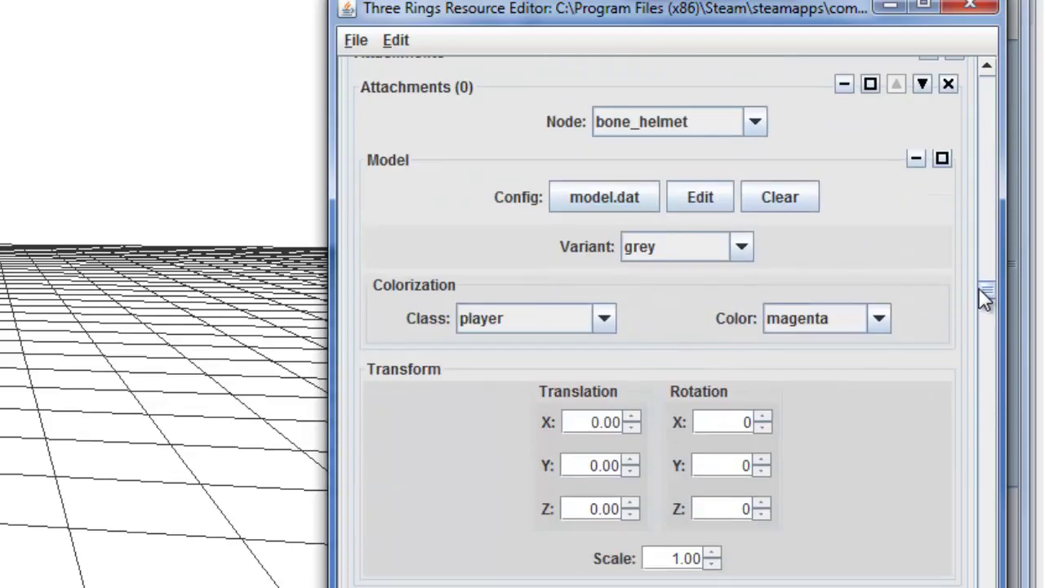
click(608, 194)
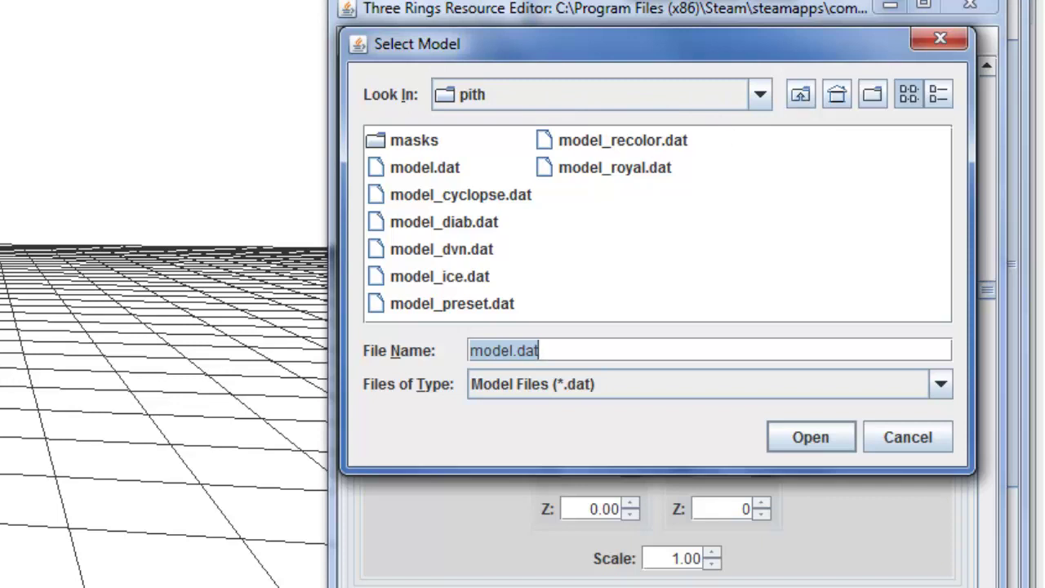
click(802, 93)
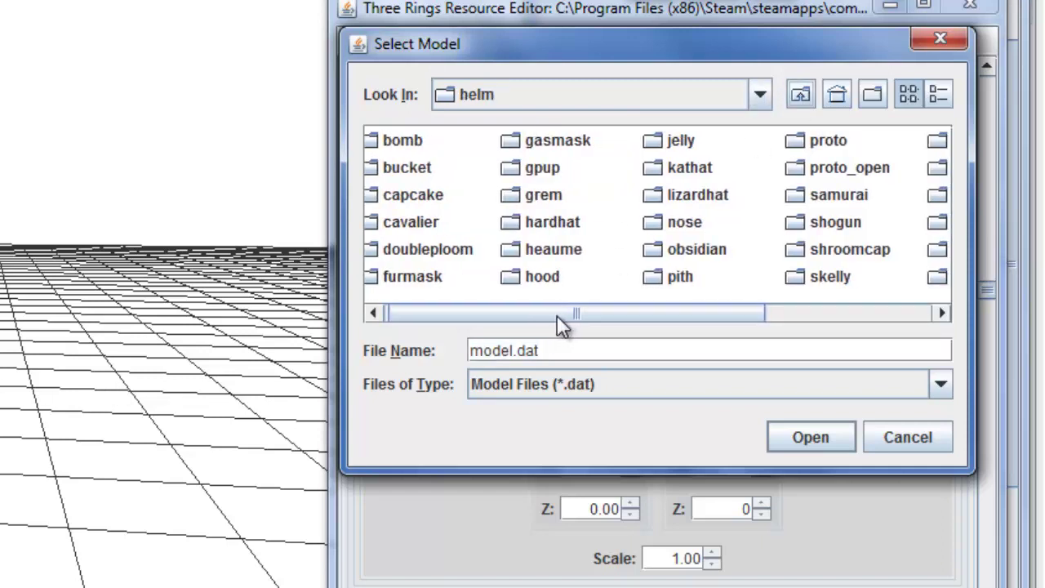
drag(557, 315, 500, 319)
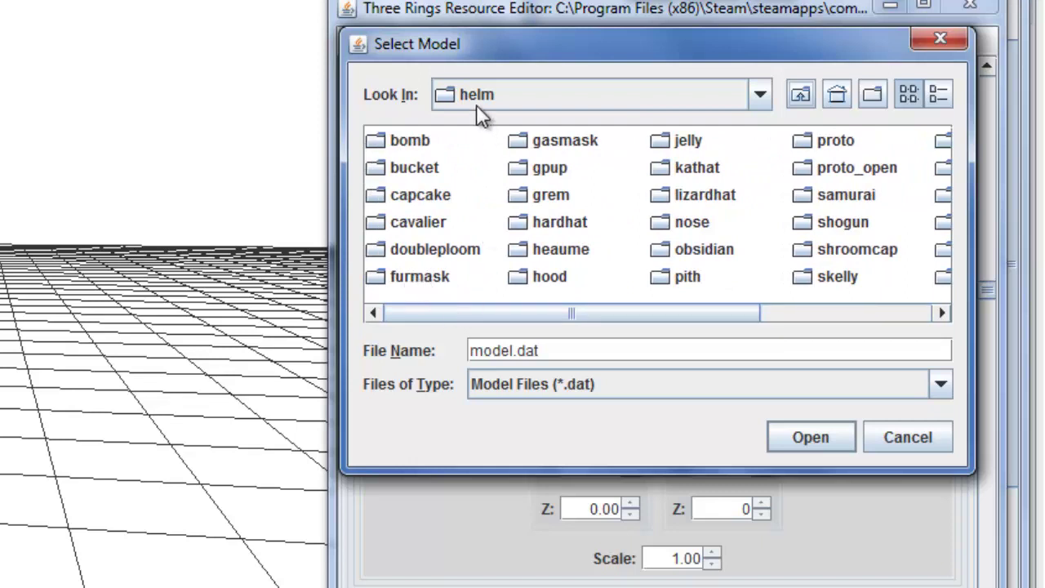
drag(553, 318, 676, 320)
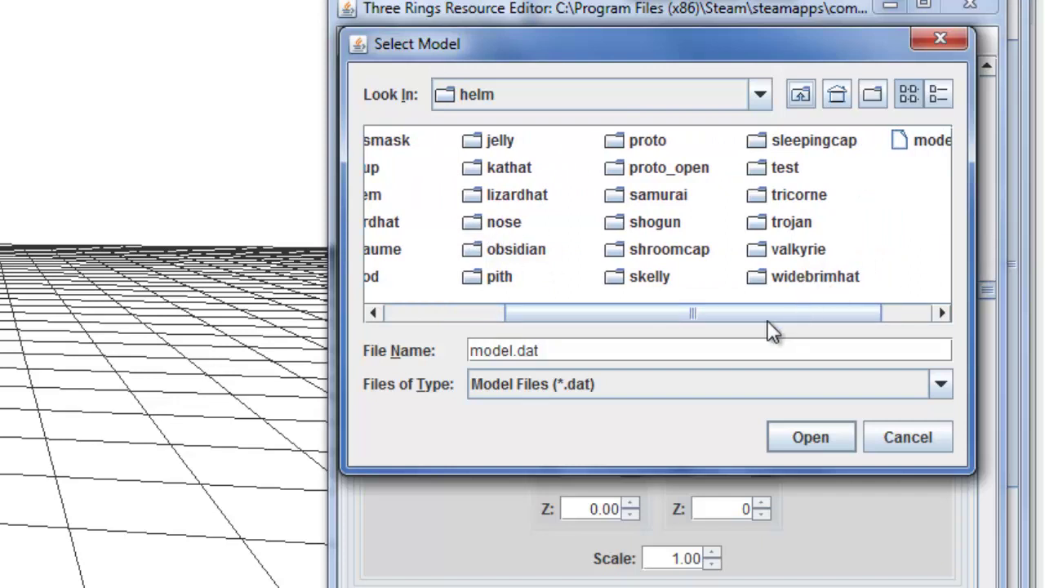
drag(770, 318, 731, 319)
click(556, 142)
double_click(555, 141)
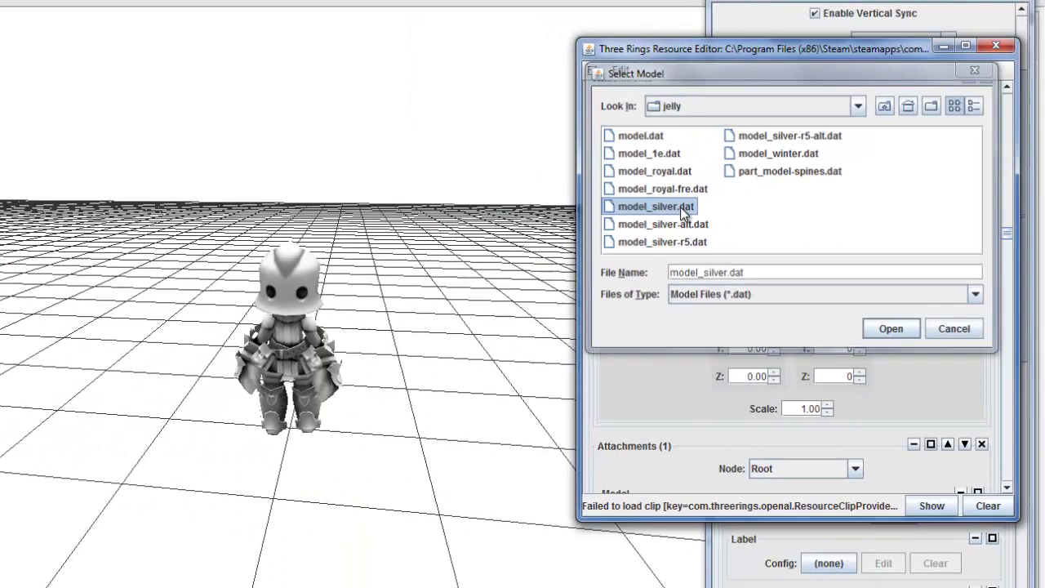
double_click(458, 249)
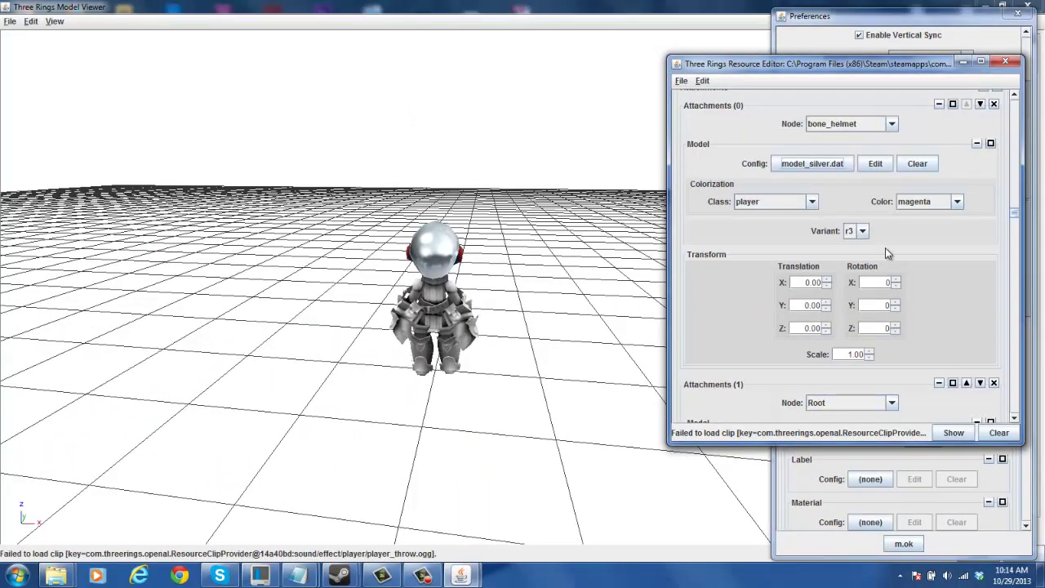
Set the helmet attachment's Color to cyan
click(935, 205)
scroll(960, 253, up, 3)
drag(959, 265, 960, 280)
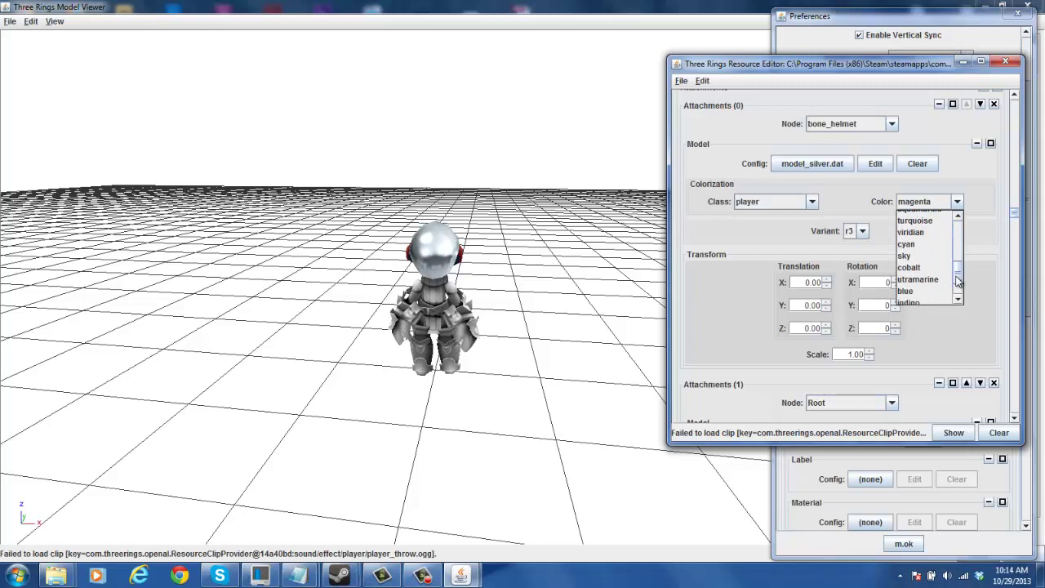
click(923, 243)
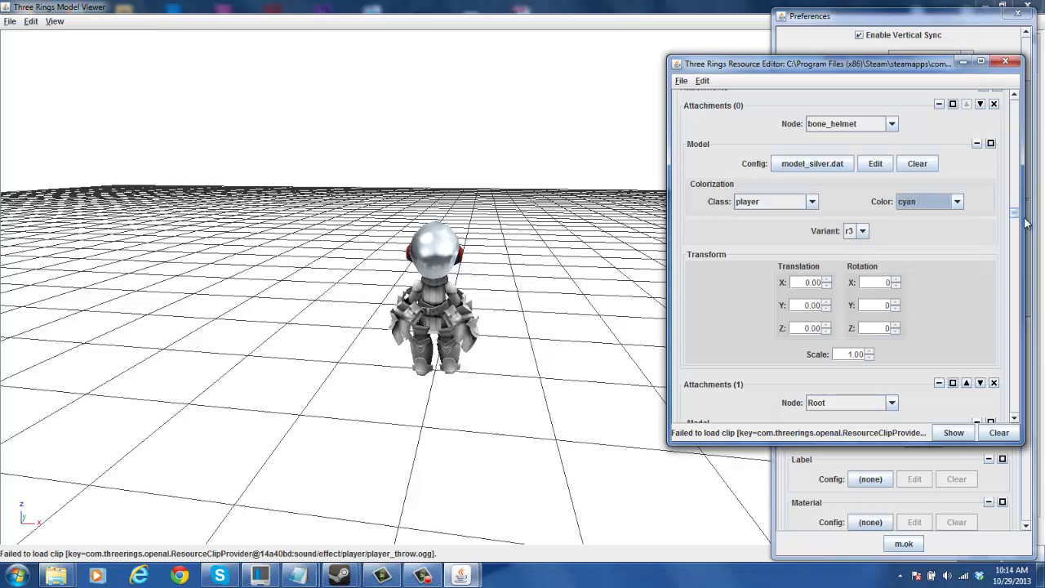
scroll(1017, 226, down, 5)
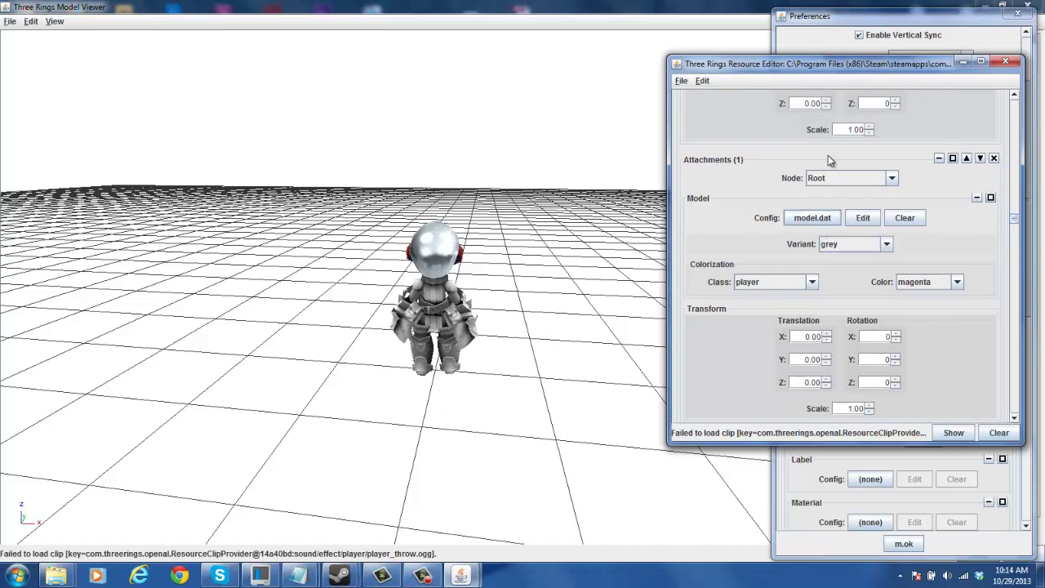
Load doublebelt's model_cobalt-r4.dat on the Root attachment and set its Color to cyan
click(812, 218)
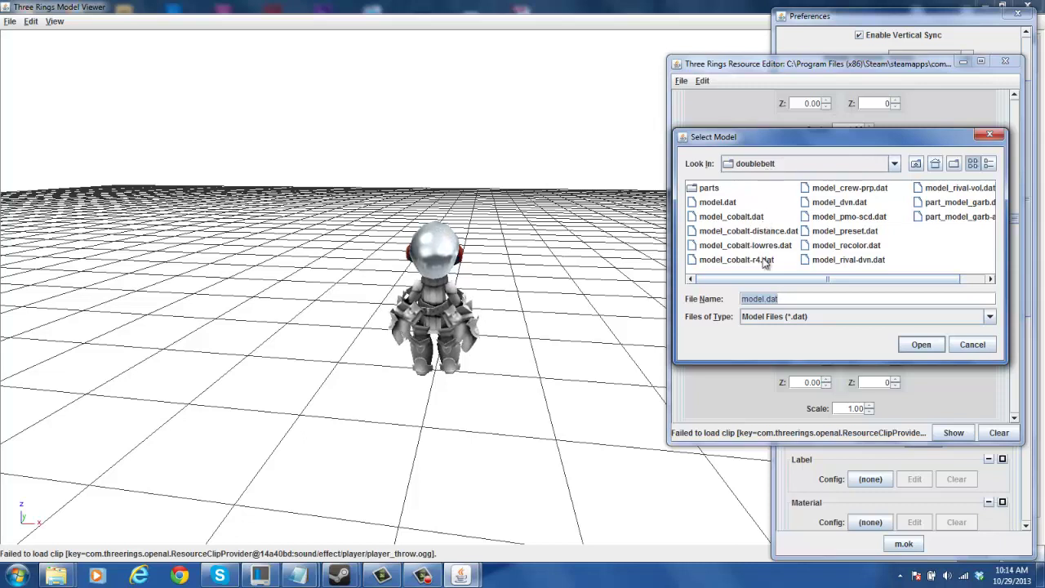
double_click(753, 262)
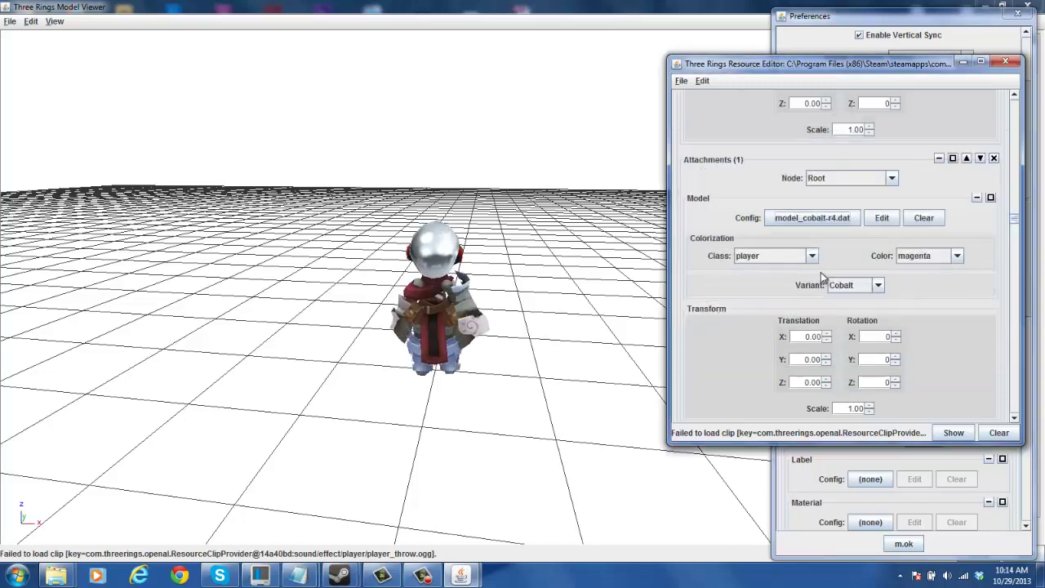
click(956, 256)
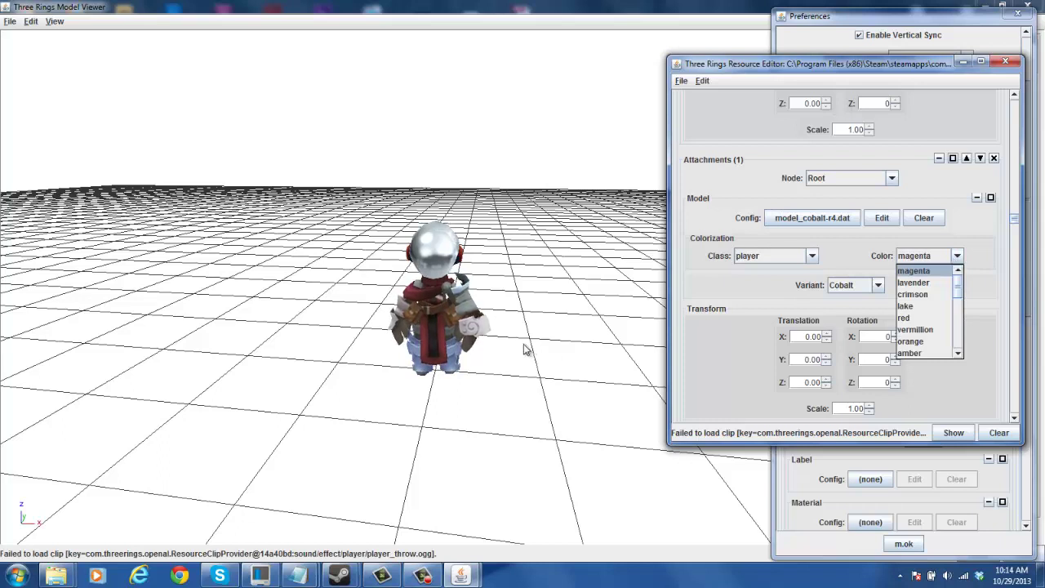
scroll(944, 319, down, 4)
click(944, 314)
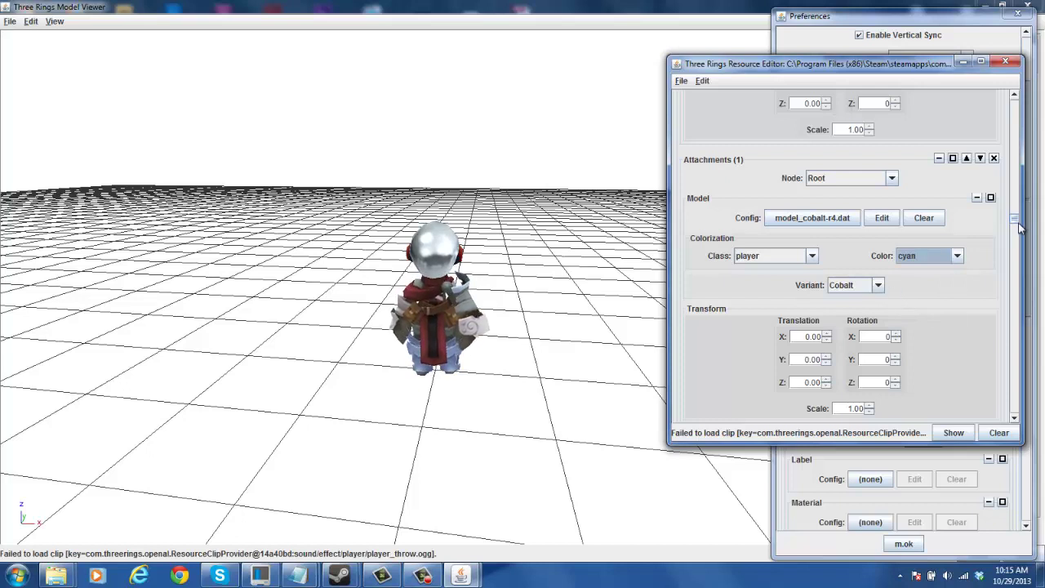
drag(1017, 221, 1018, 257)
Pick cyan in the model_face.dat attachment's Color dropdown, then scroll down the editor
click(956, 255)
drag(960, 278, 959, 322)
click(909, 312)
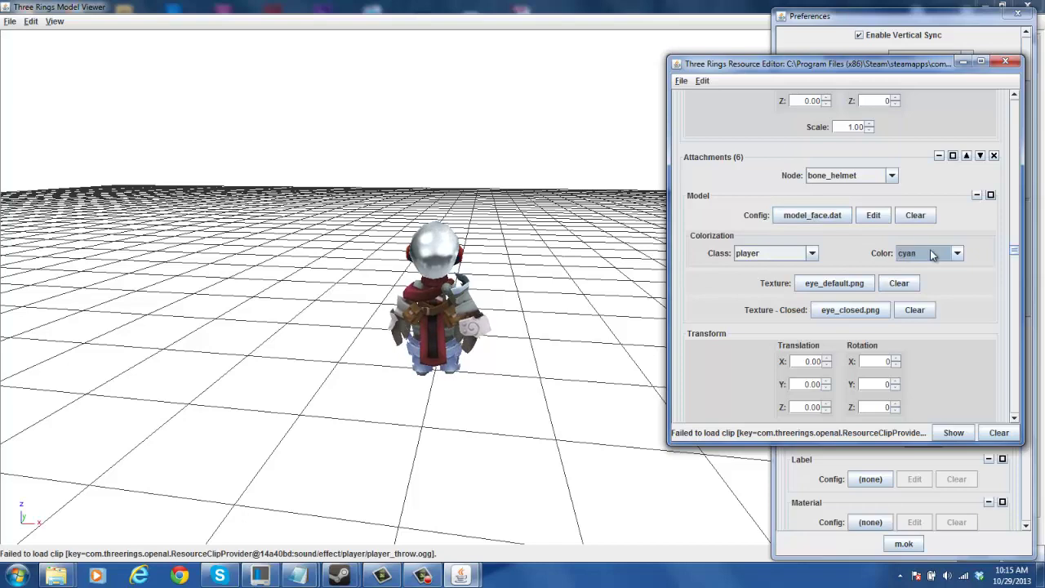
drag(1017, 255, 1017, 257)
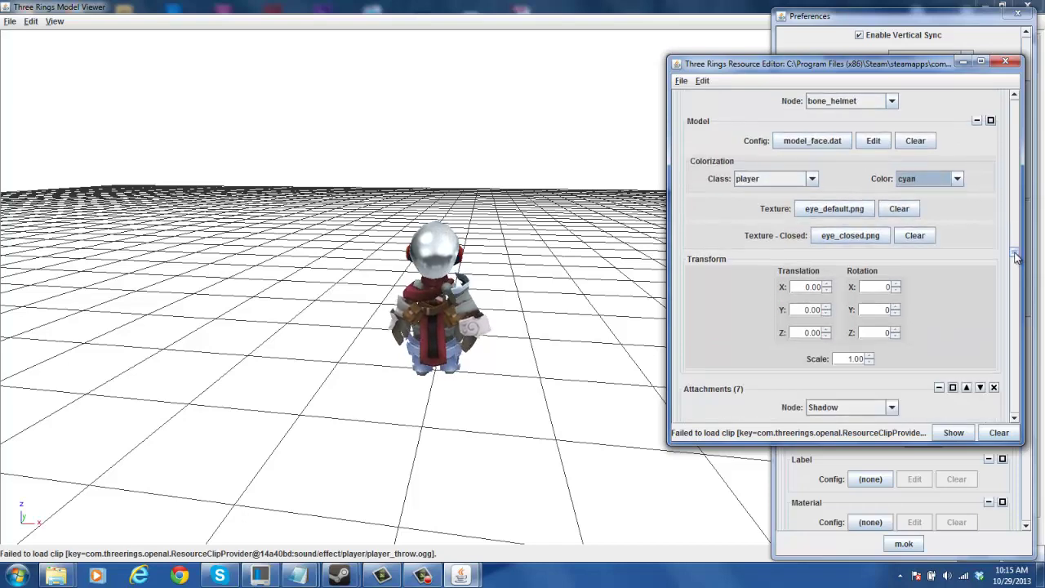
drag(1016, 257, 1017, 269)
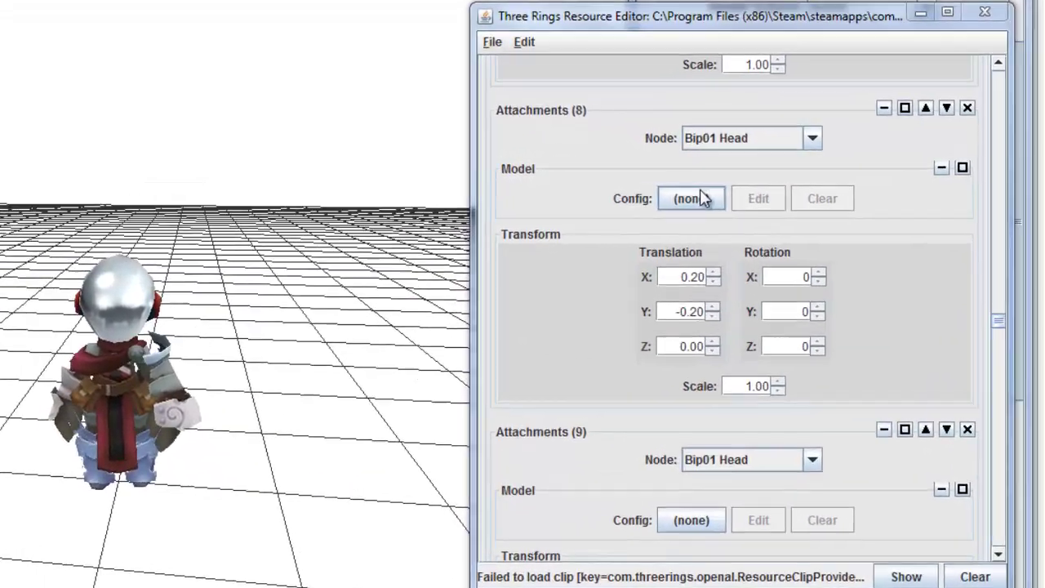
For the empty Bip01 Head attachment, browse up to rsrc and into item/gear/accessory/helm
click(813, 184)
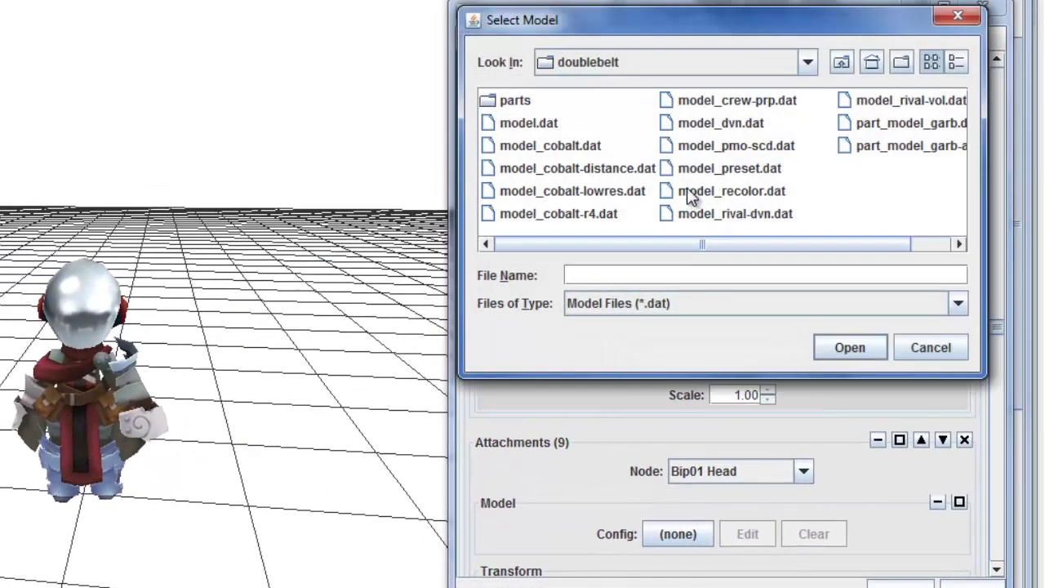
click(842, 63)
click(842, 63)
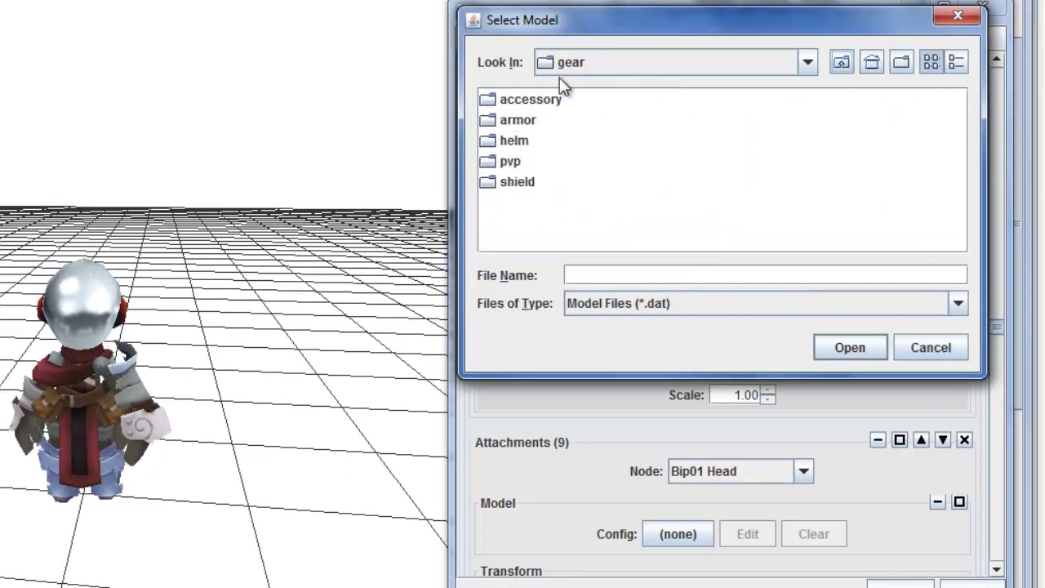
click(842, 63)
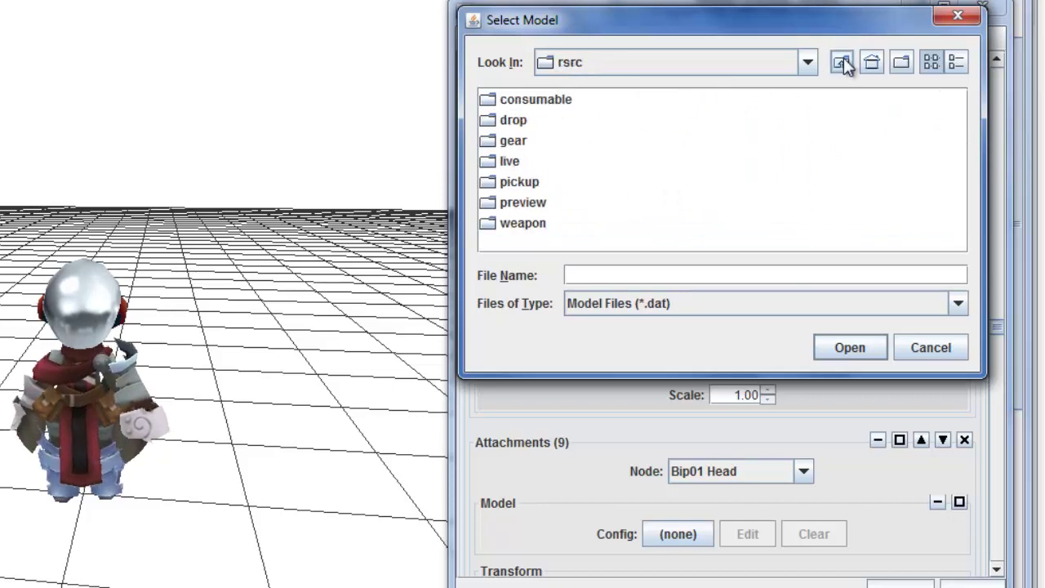
click(842, 63)
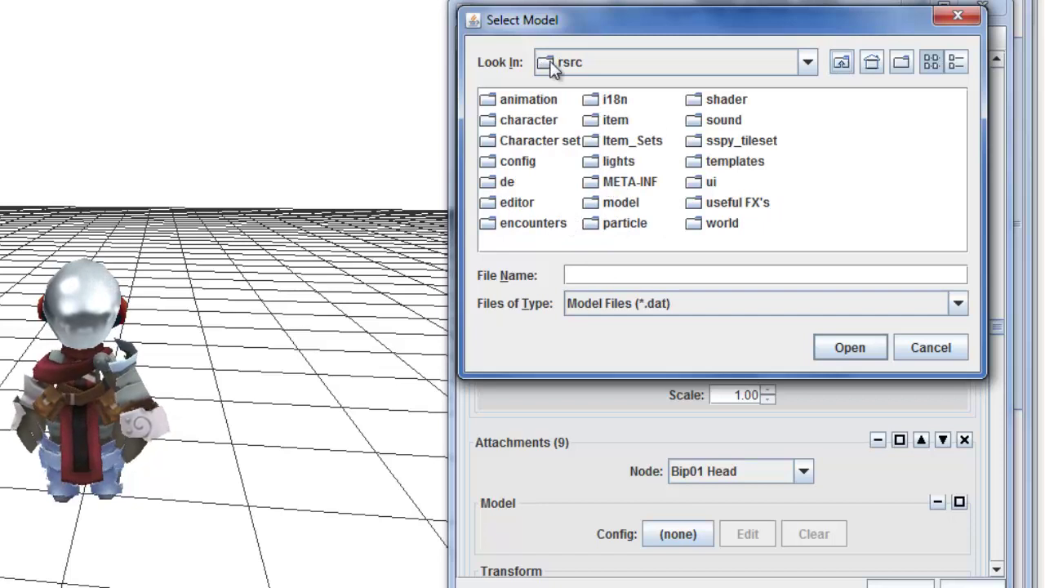
double_click(614, 122)
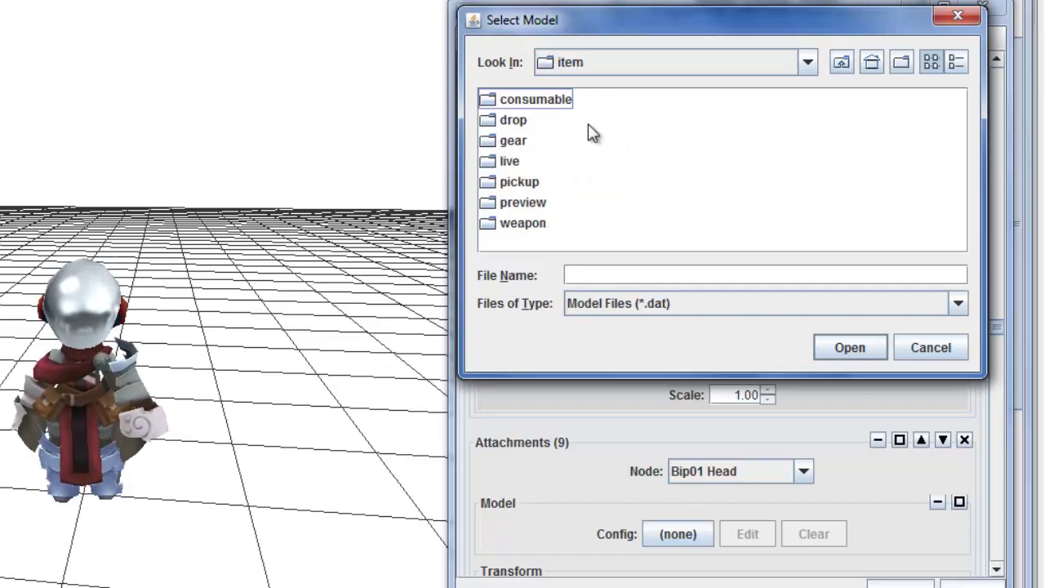
double_click(516, 140)
double_click(528, 99)
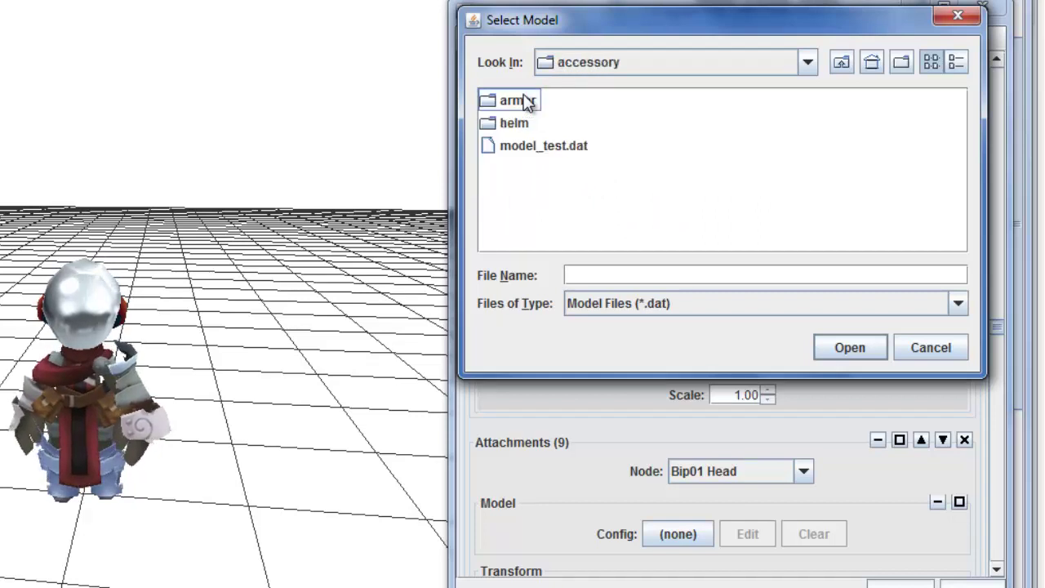
double_click(523, 125)
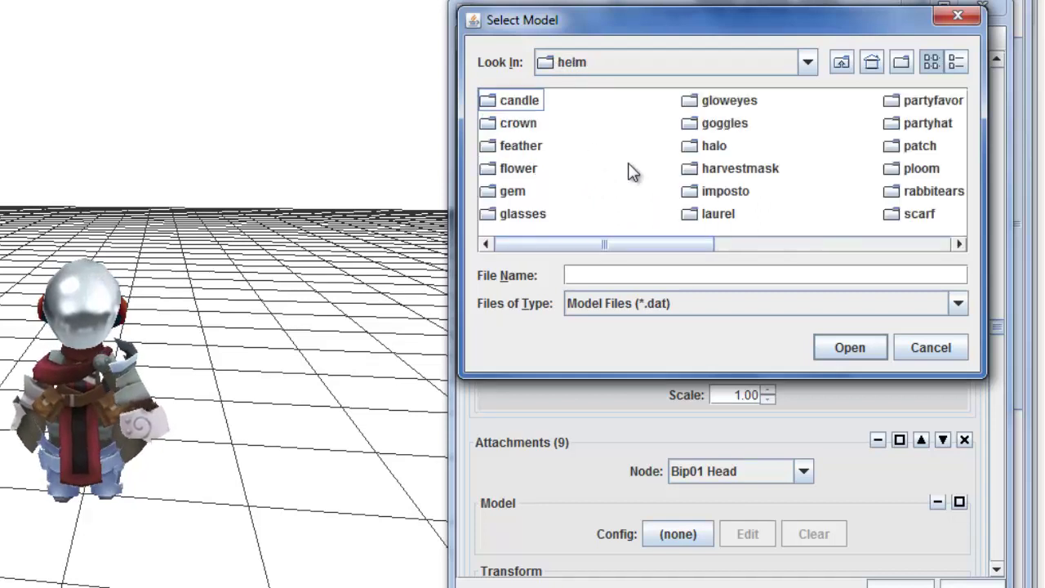
Attach model_goggles-preset.dat from the goggles folder to the head
drag(574, 243, 797, 250)
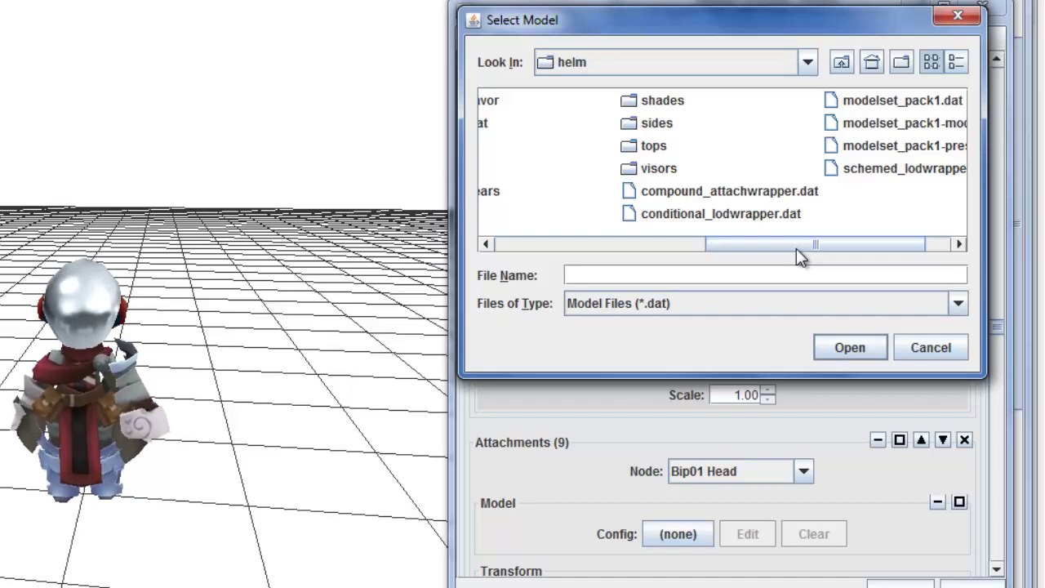
drag(796, 248, 744, 243)
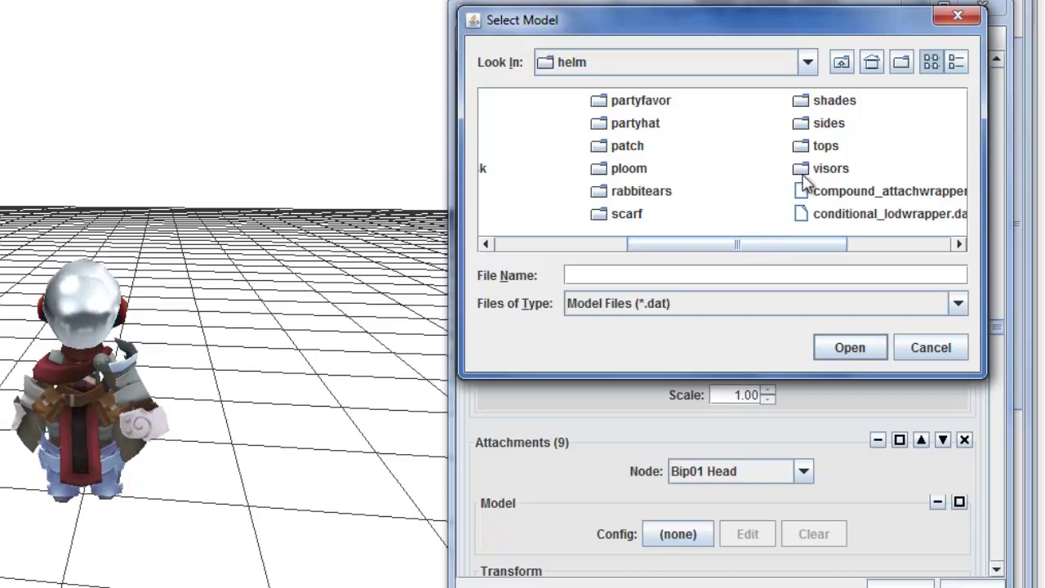
drag(749, 243, 654, 245)
double_click(636, 129)
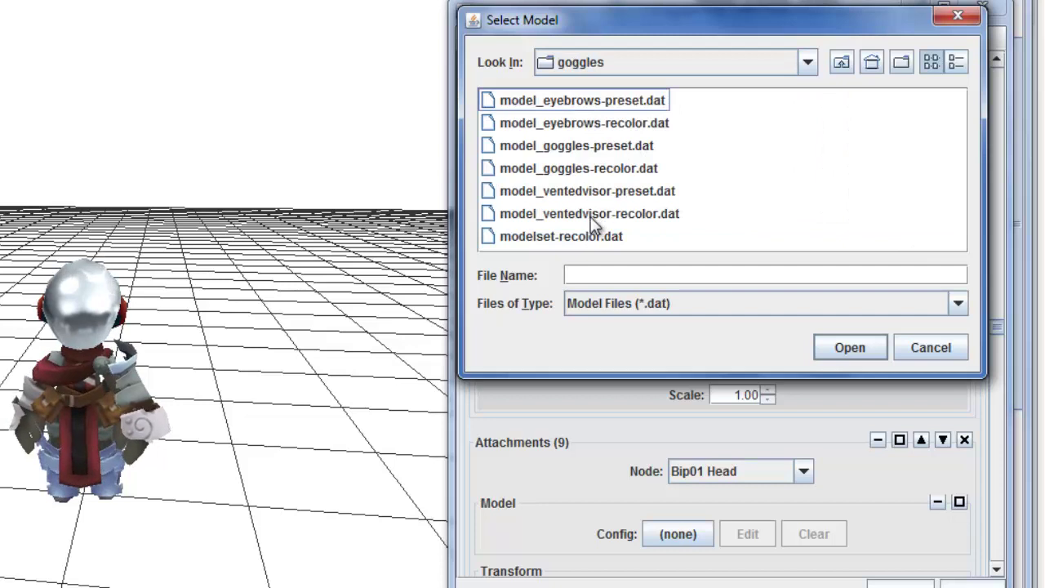
click(600, 147)
double_click(600, 146)
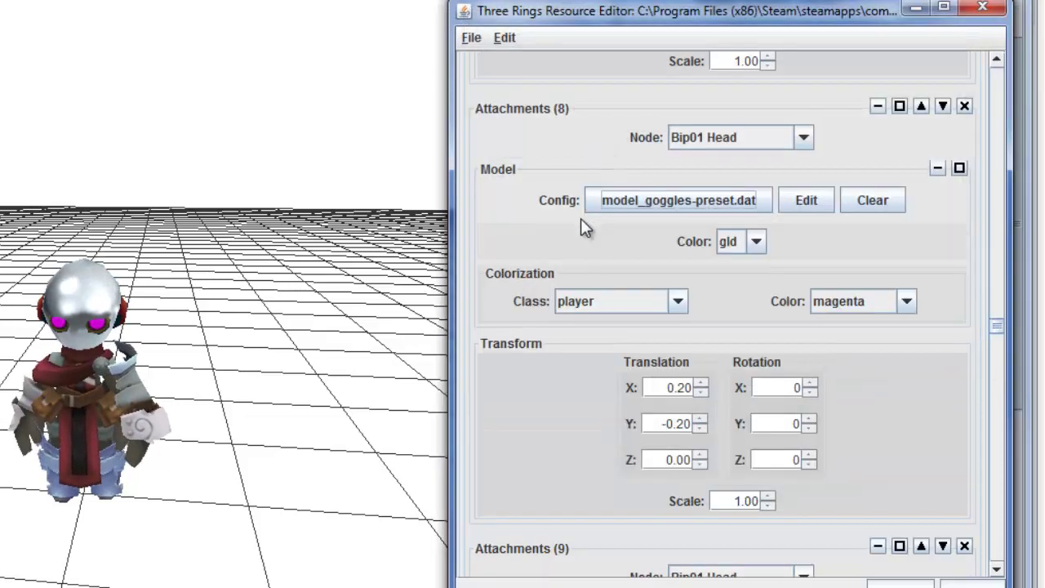
Try model_goggles-recolor.dat, then switch the goggles back to the preset model
click(709, 208)
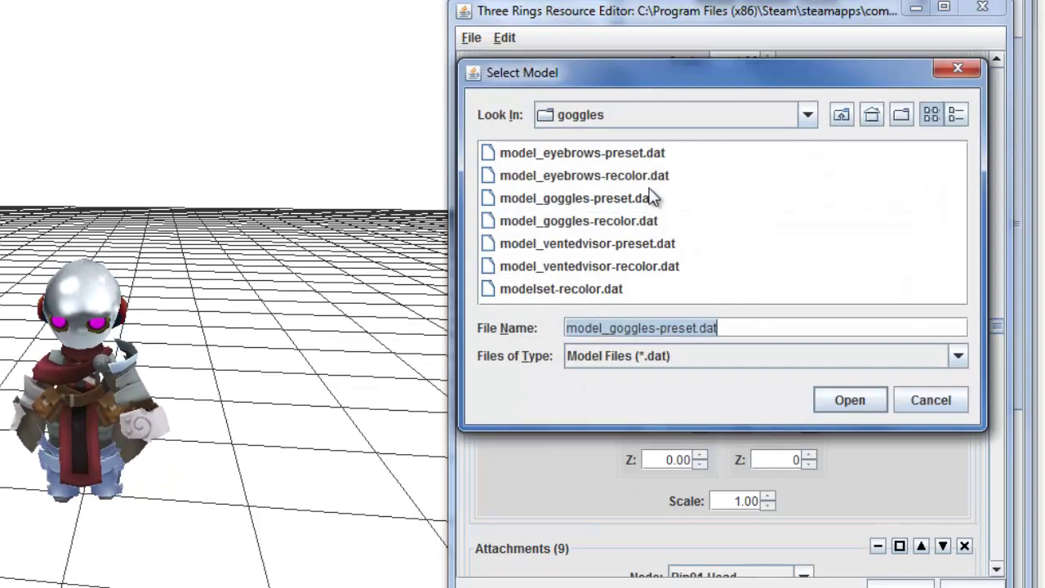
click(645, 221)
double_click(643, 216)
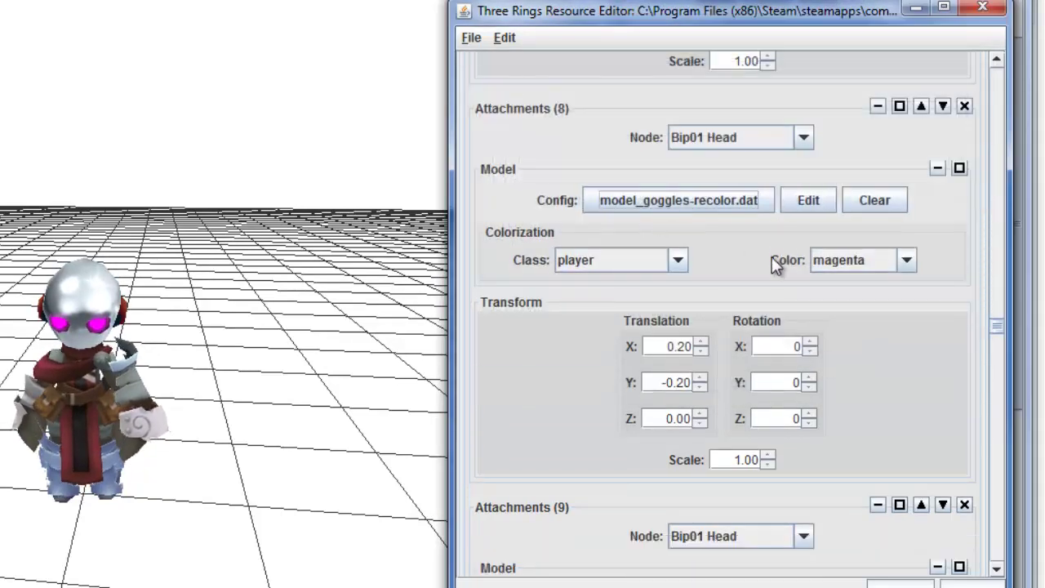
click(635, 210)
double_click(609, 179)
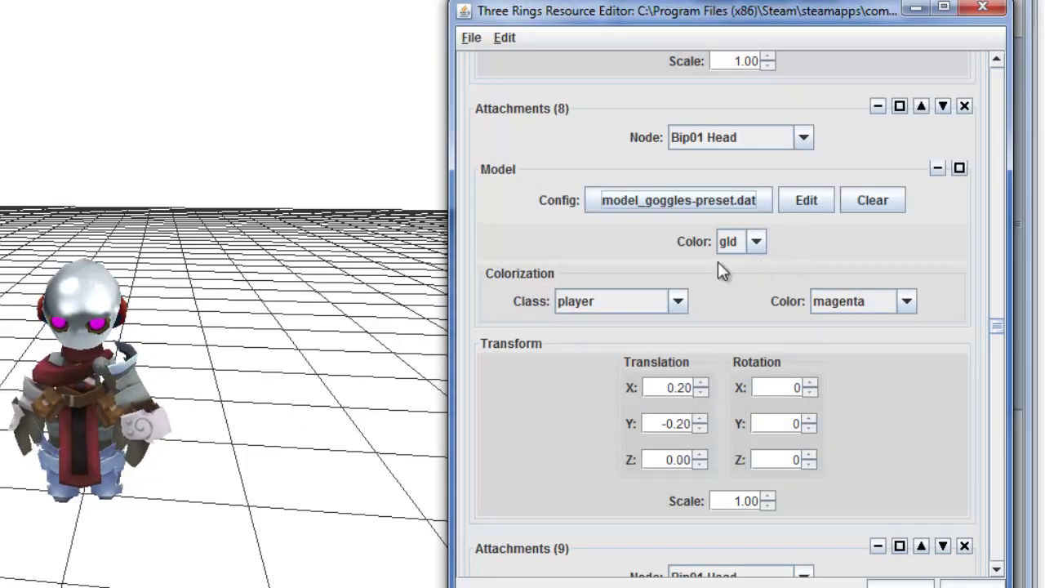
Set the goggles Color to red and Colorization Color to cyan
click(756, 241)
mouse_move(763, 293)
mouse_down()
mouse_move(760, 336)
mouse_move(757, 309)
mouse_up()
click(737, 313)
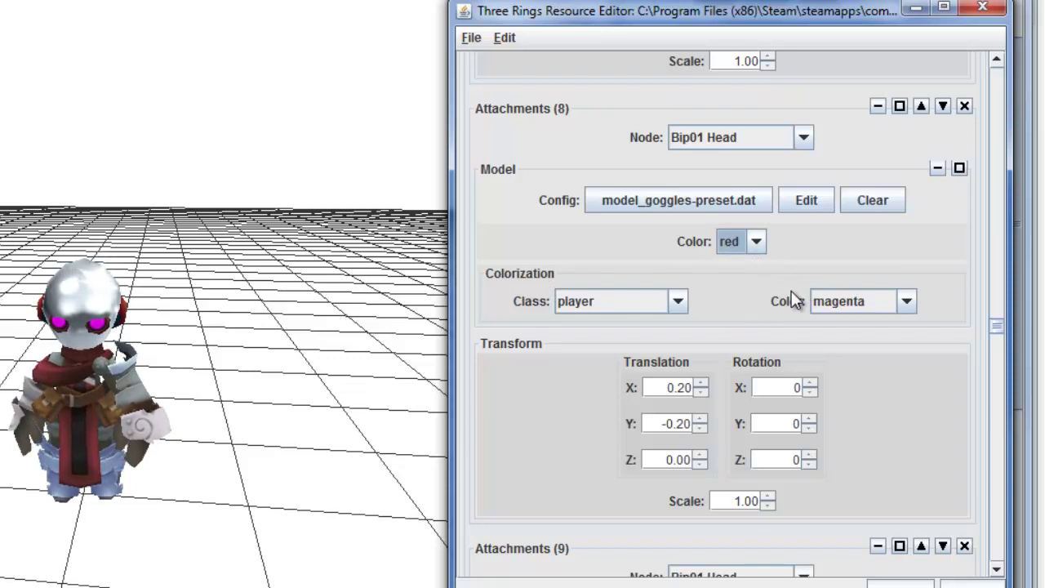
click(886, 302)
drag(908, 348, 907, 404)
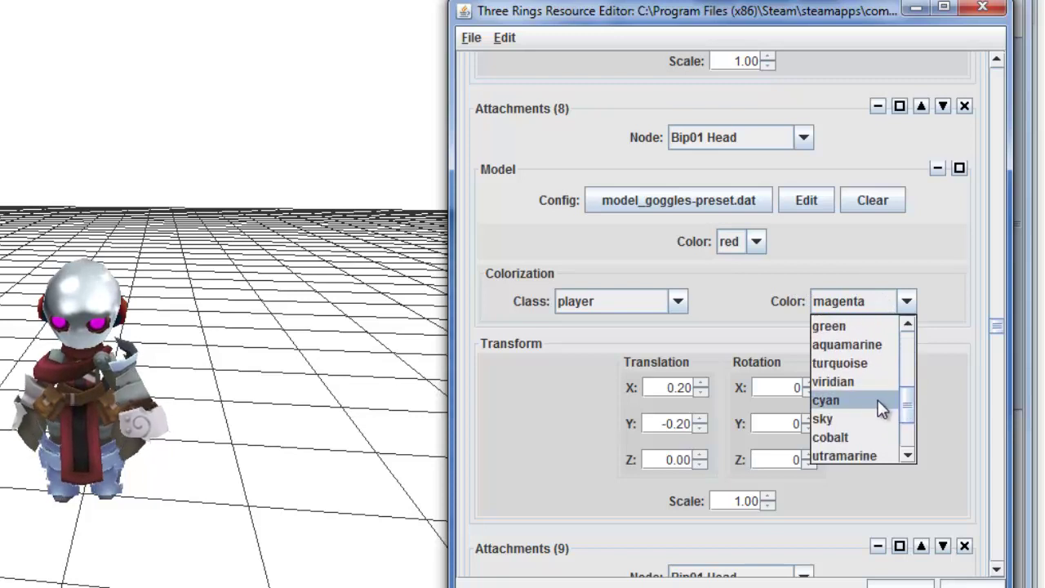
click(880, 401)
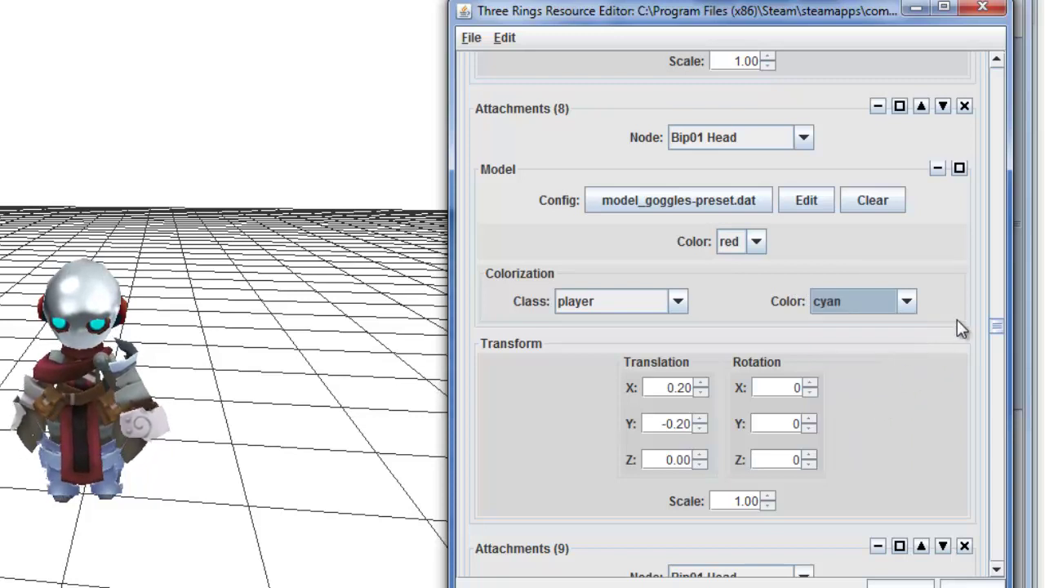
scroll(997, 343, down, 4)
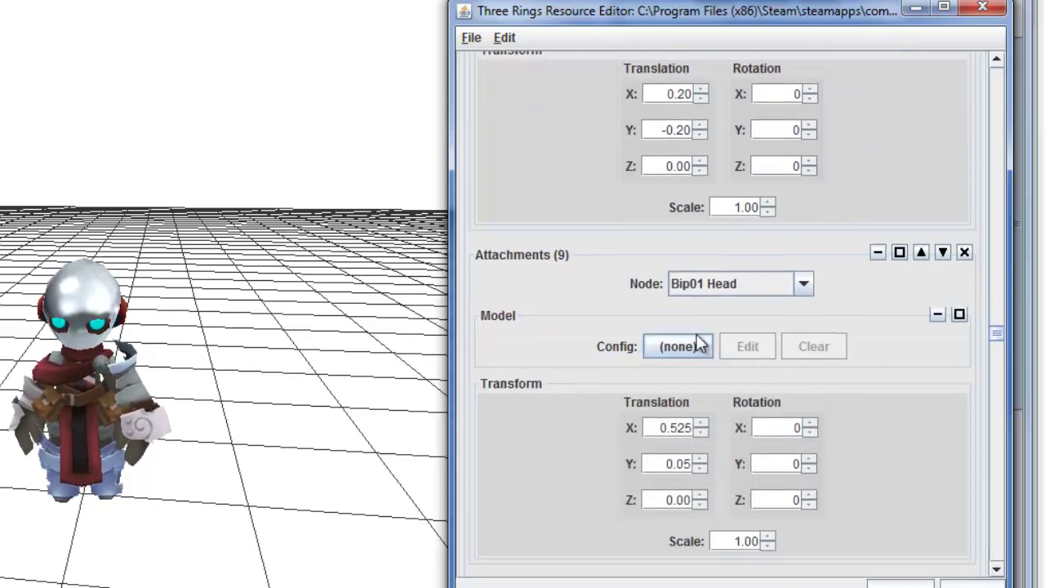
For attachment 9, attach model_headcrest-preset.dat from helm/tops after briefly trying the samcrest preset
click(694, 343)
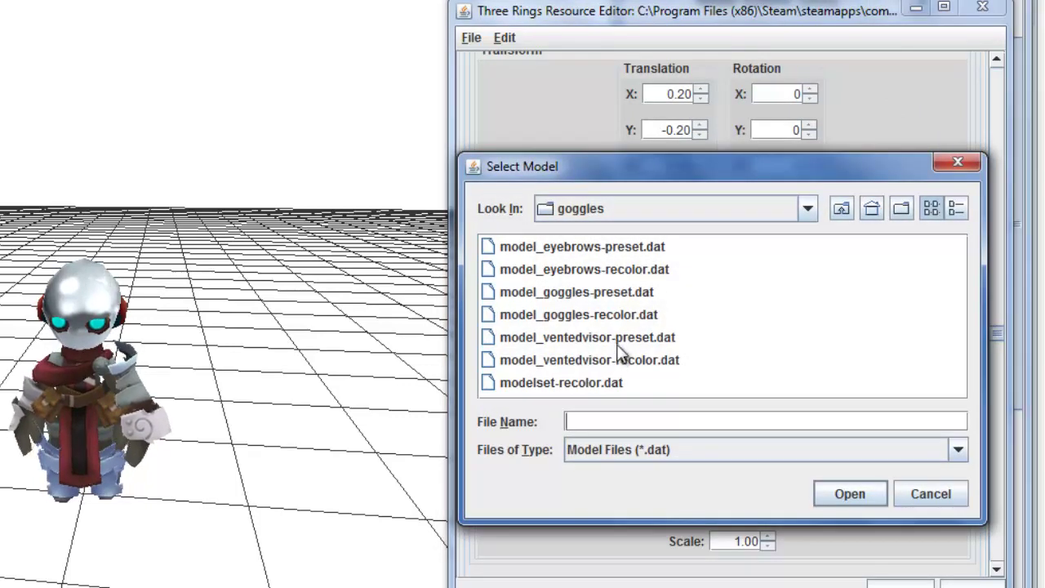
click(842, 209)
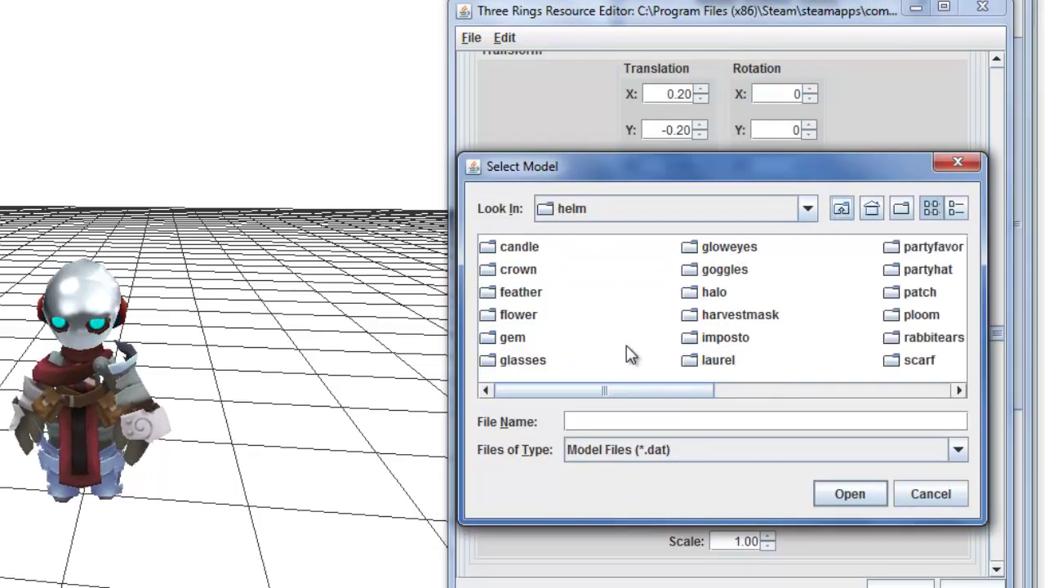
drag(580, 390, 731, 410)
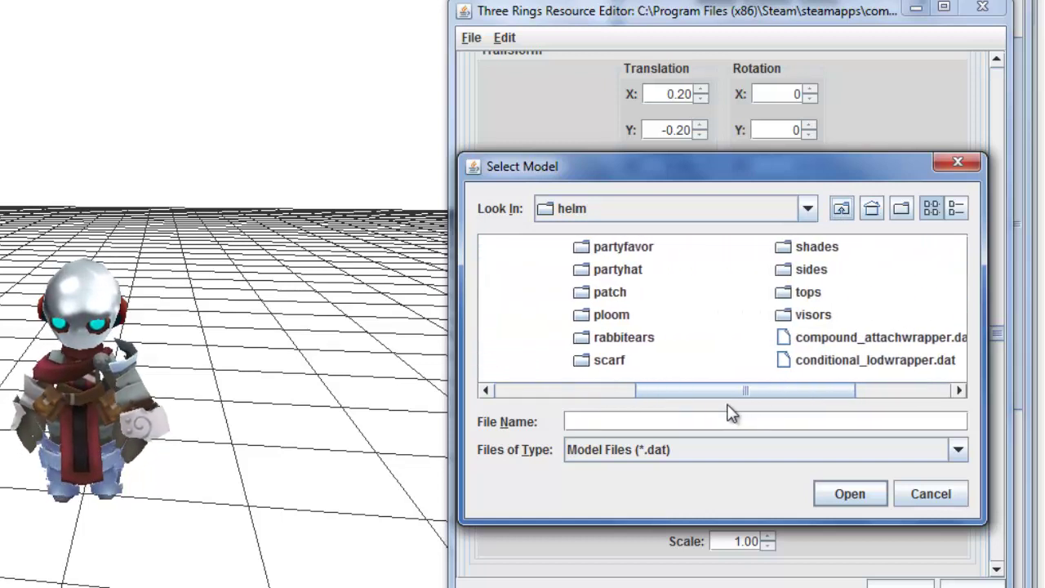
double_click(814, 294)
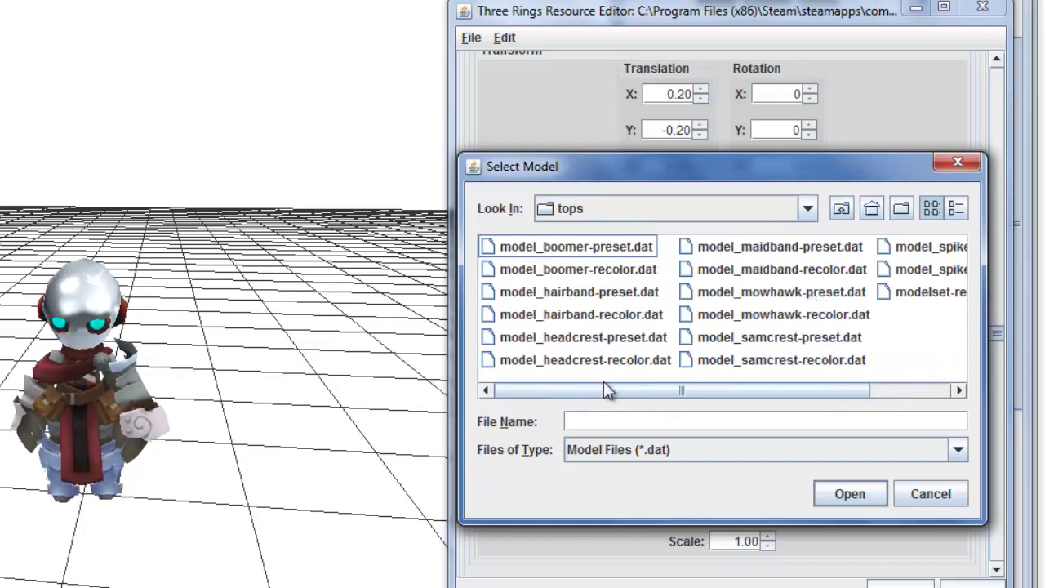
drag(622, 390, 700, 359)
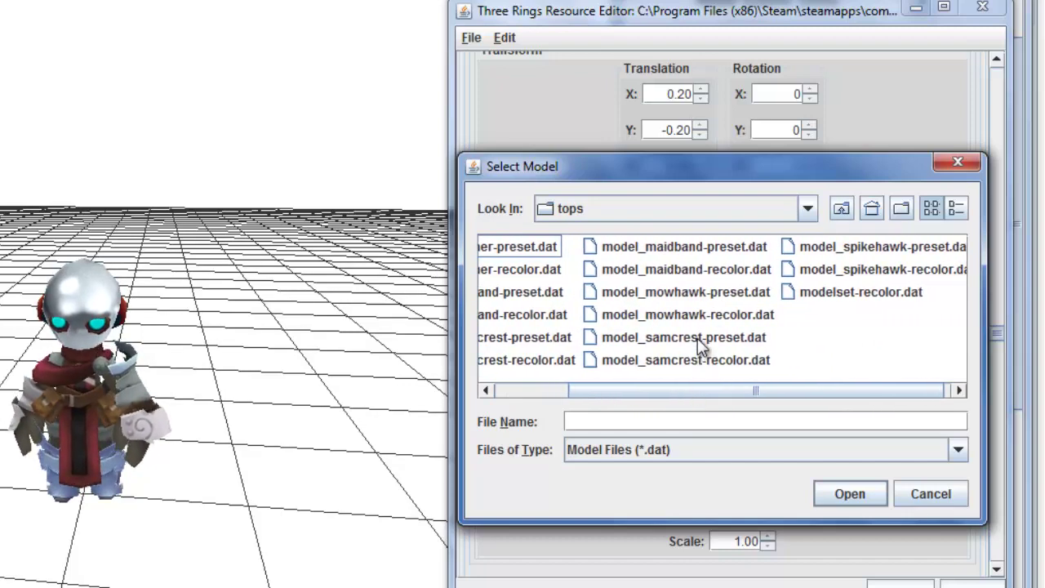
double_click(697, 338)
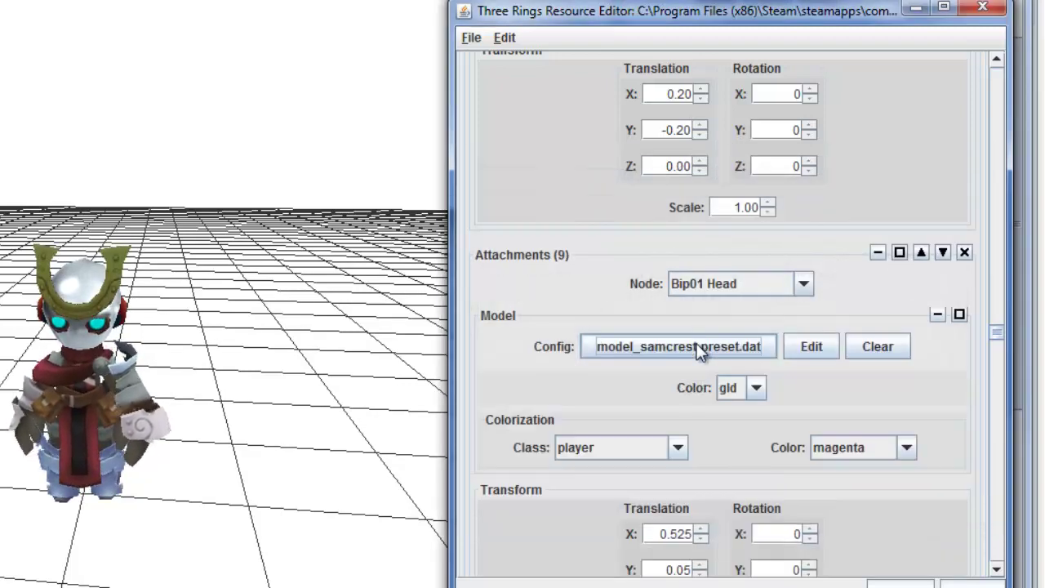
click(697, 343)
drag(714, 441, 570, 446)
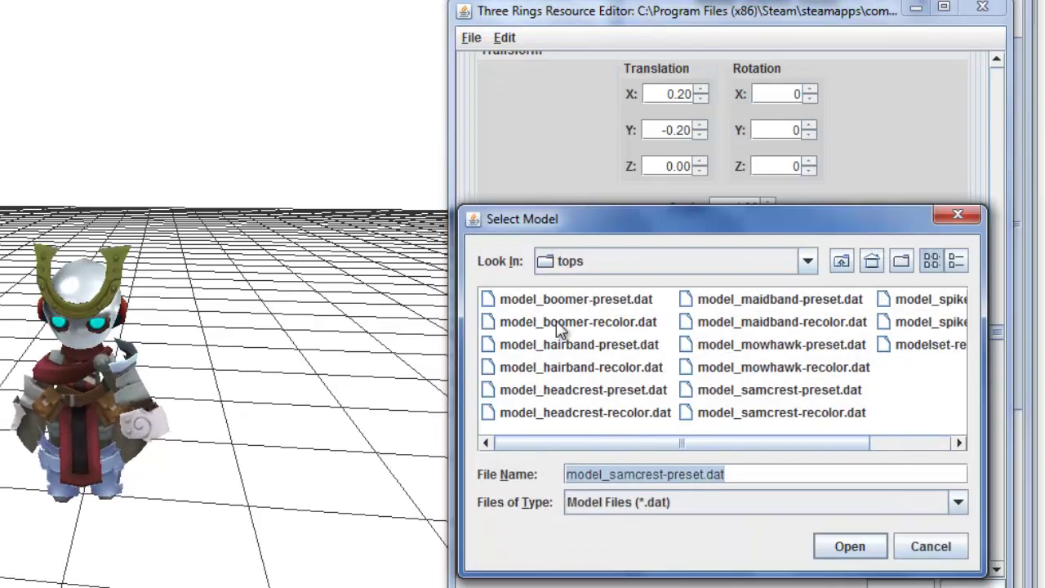
double_click(596, 390)
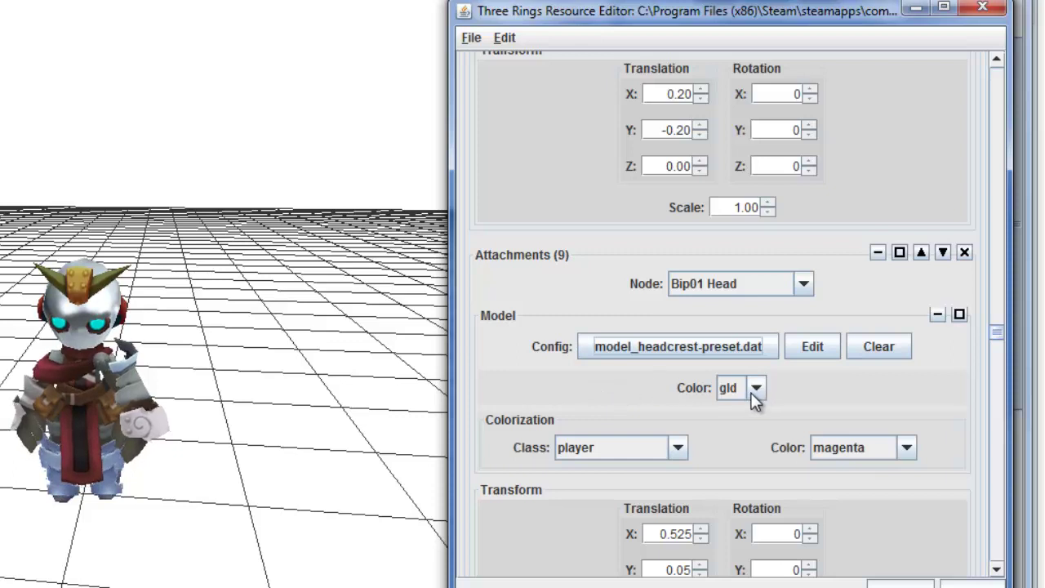
Set the headcrest Color to hvy, trying red first
click(755, 392)
click(757, 390)
scroll(758, 450, down, 2)
click(738, 439)
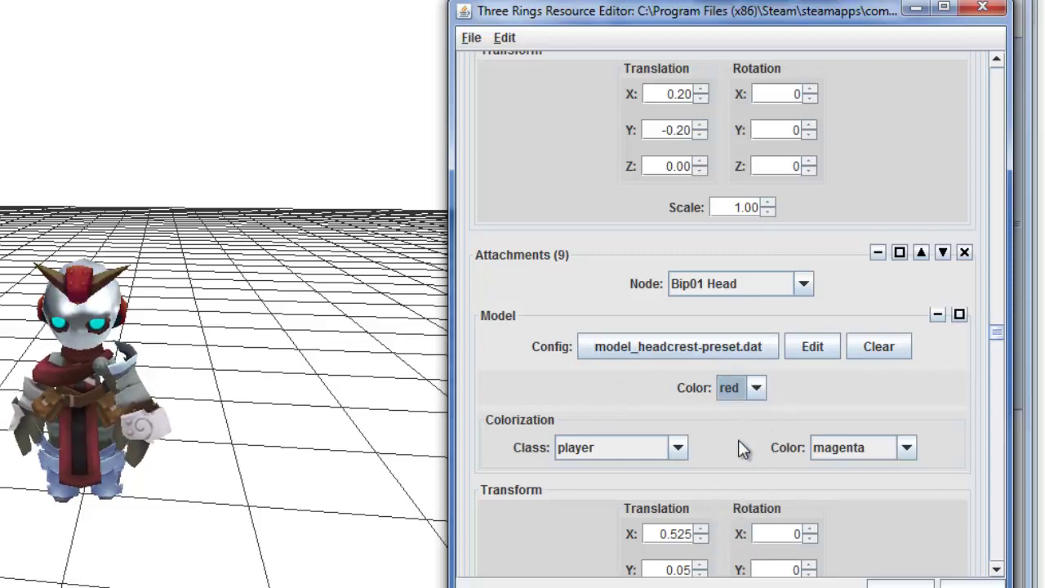
click(755, 388)
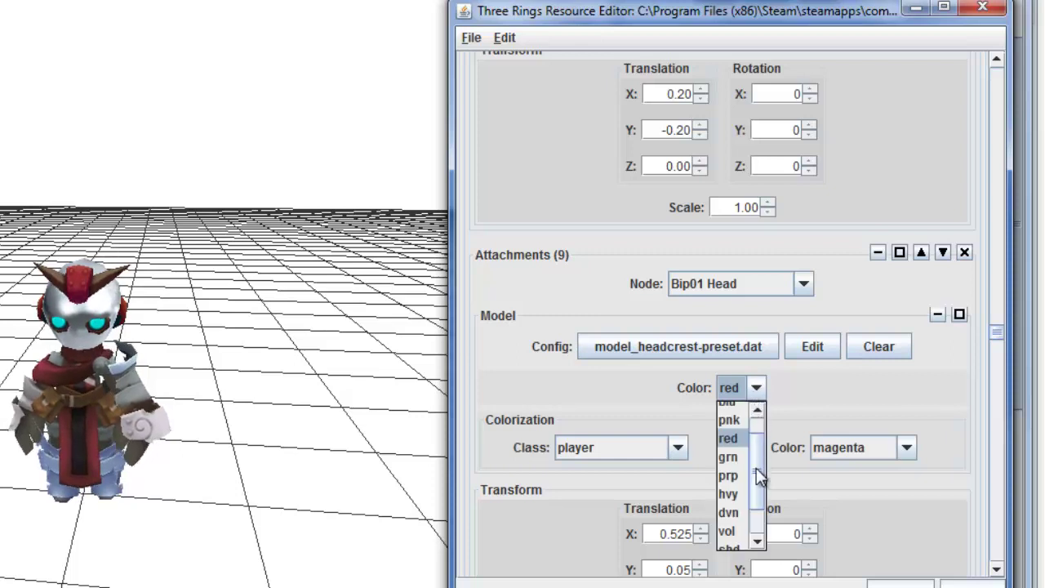
scroll(758, 481, down, 1)
click(740, 492)
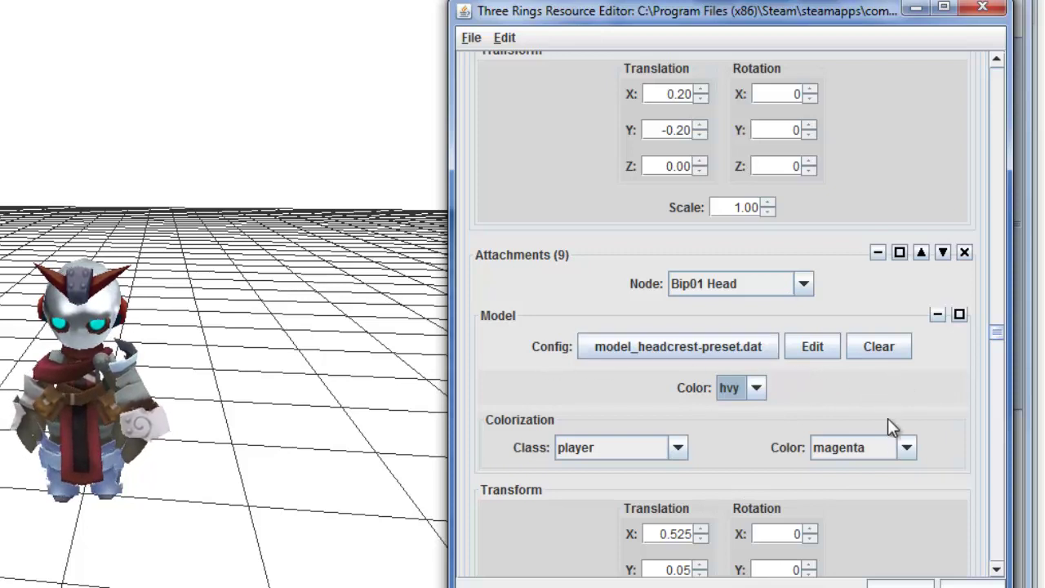
Set the headcrest Colorization Color to cyan instead of magenta
click(907, 450)
mouse_move(906, 482)
mouse_down()
mouse_move(906, 512)
mouse_move(907, 469)
mouse_up()
click(902, 456)
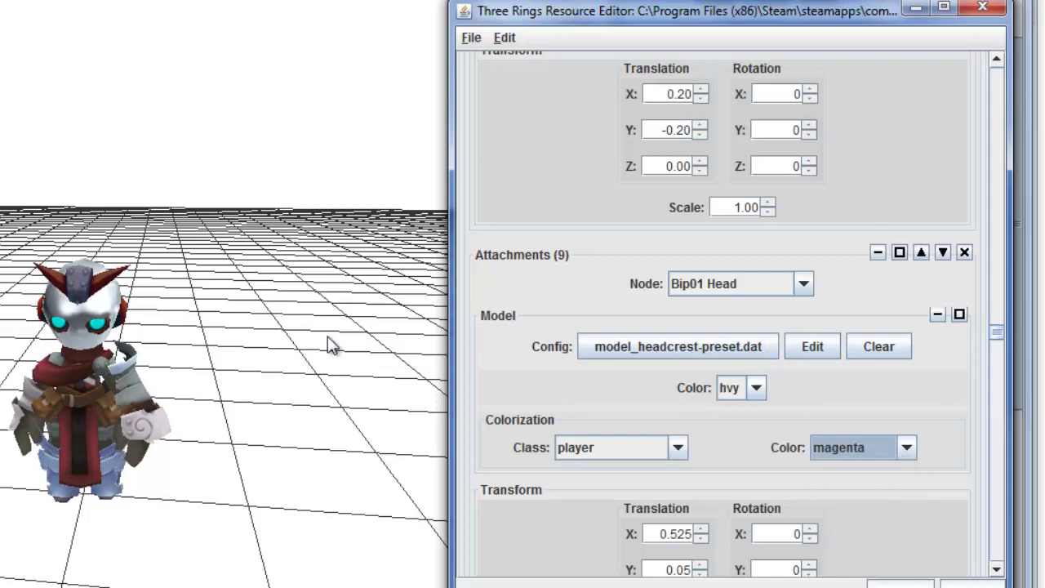
click(907, 456)
drag(907, 482, 909, 559)
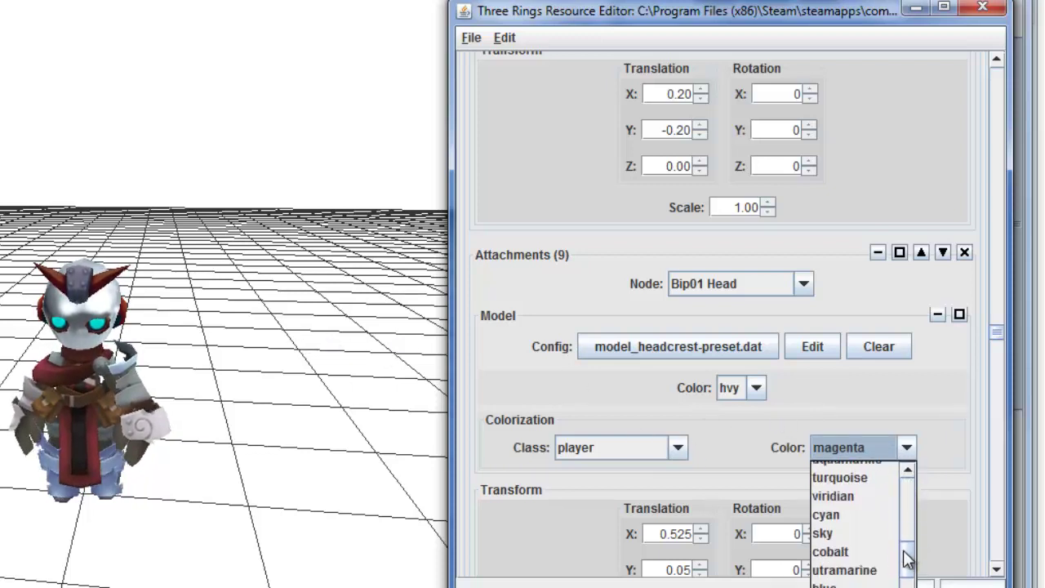
click(876, 516)
drag(998, 339, 998, 348)
Attach model_mechtennas-preset.dat from helm/sides to attachment 10
click(669, 332)
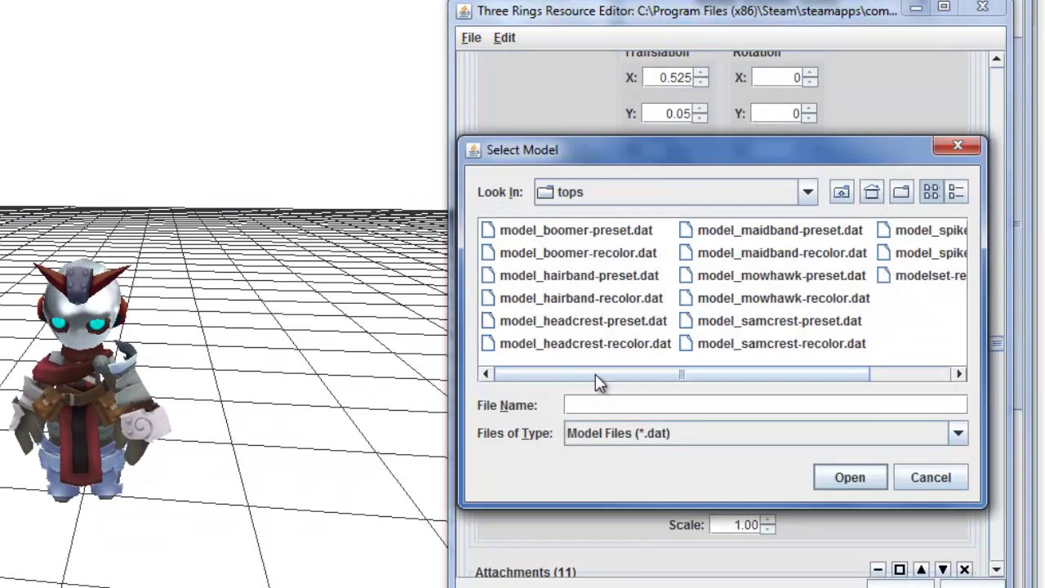
click(839, 194)
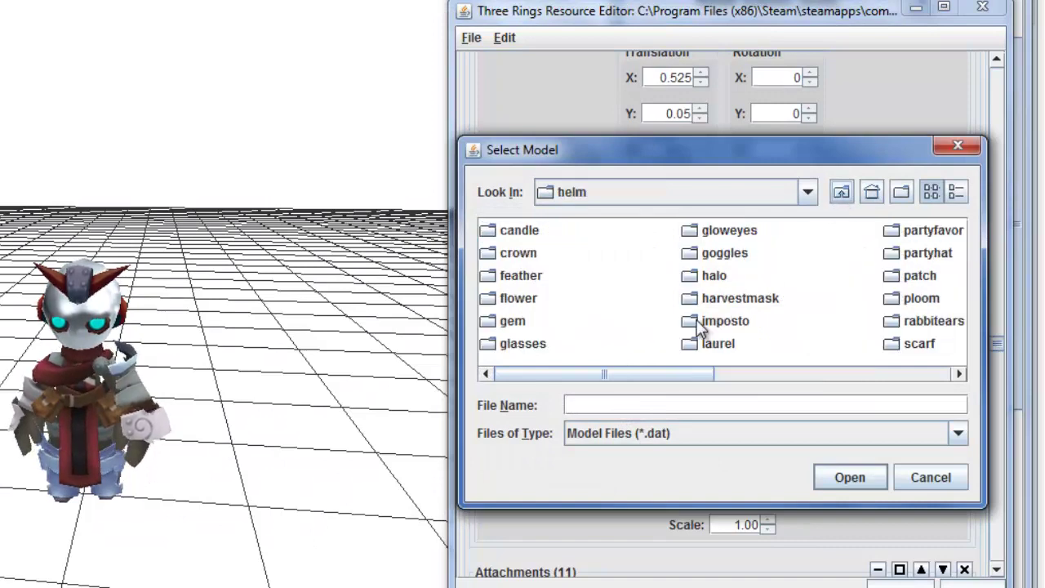
drag(668, 365, 815, 379)
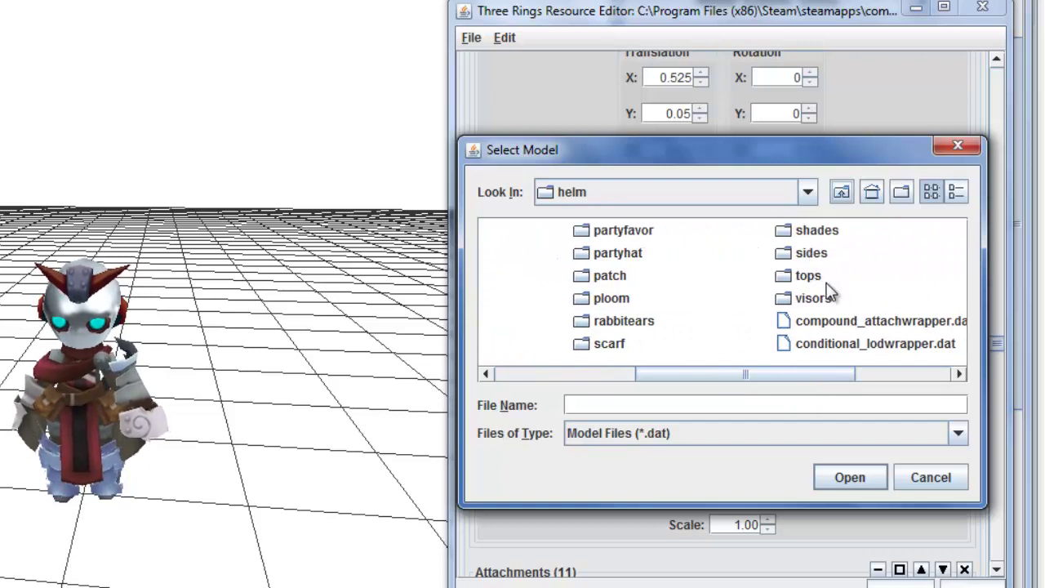
double_click(817, 255)
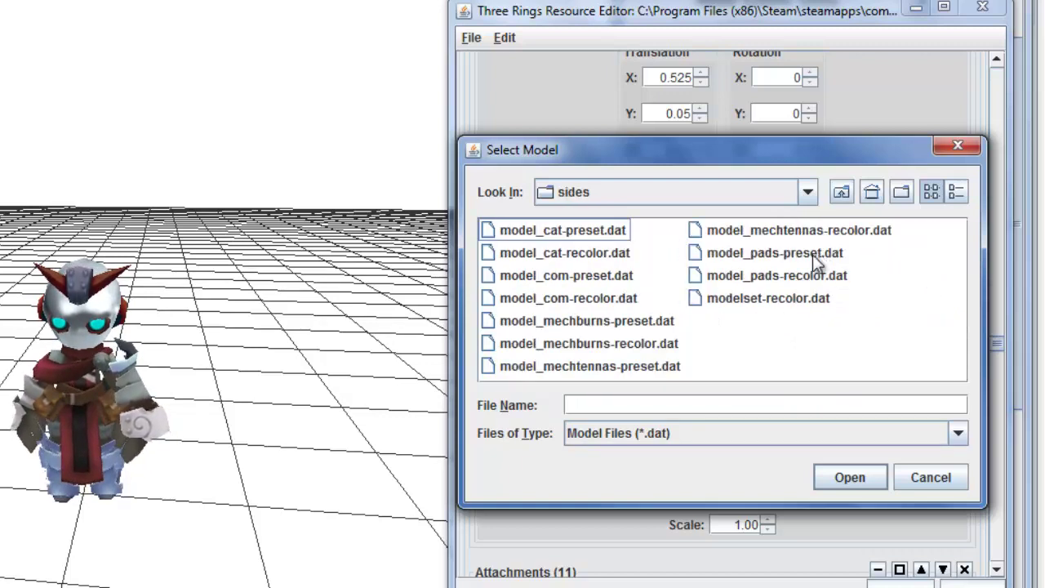
double_click(642, 367)
Colour the antennae red with cyan colorization
click(755, 377)
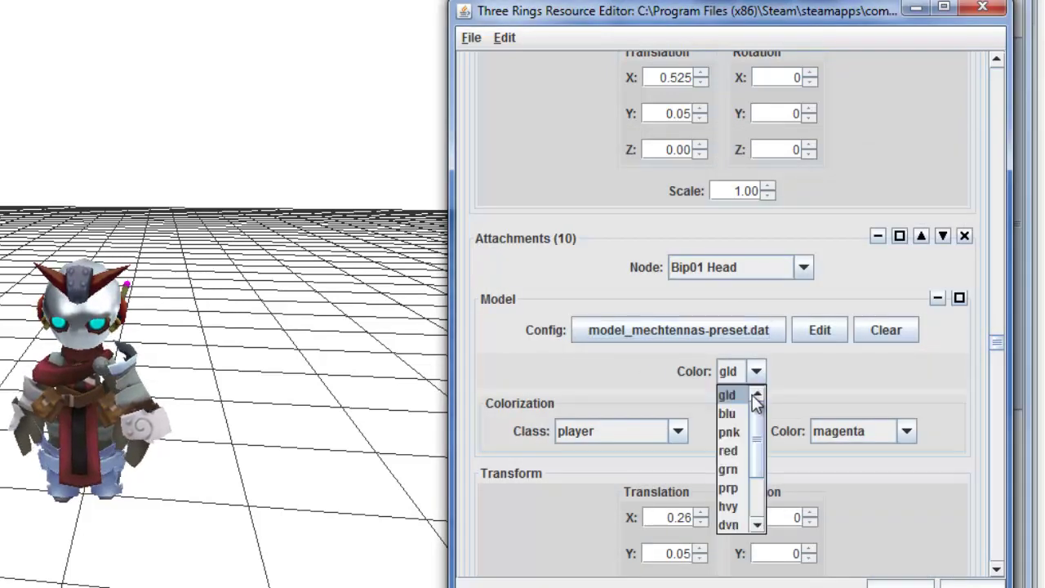
click(730, 451)
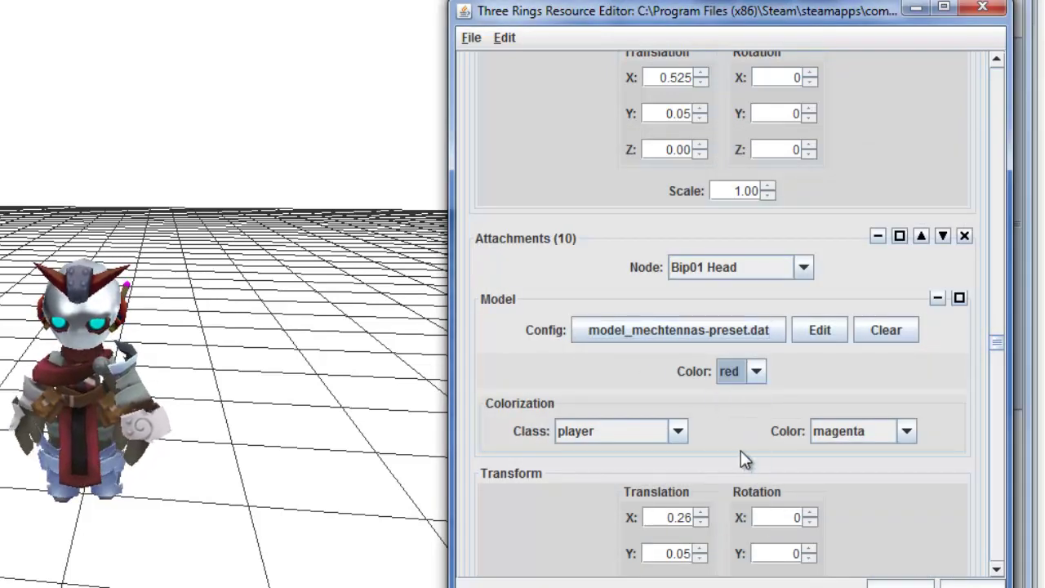
click(871, 431)
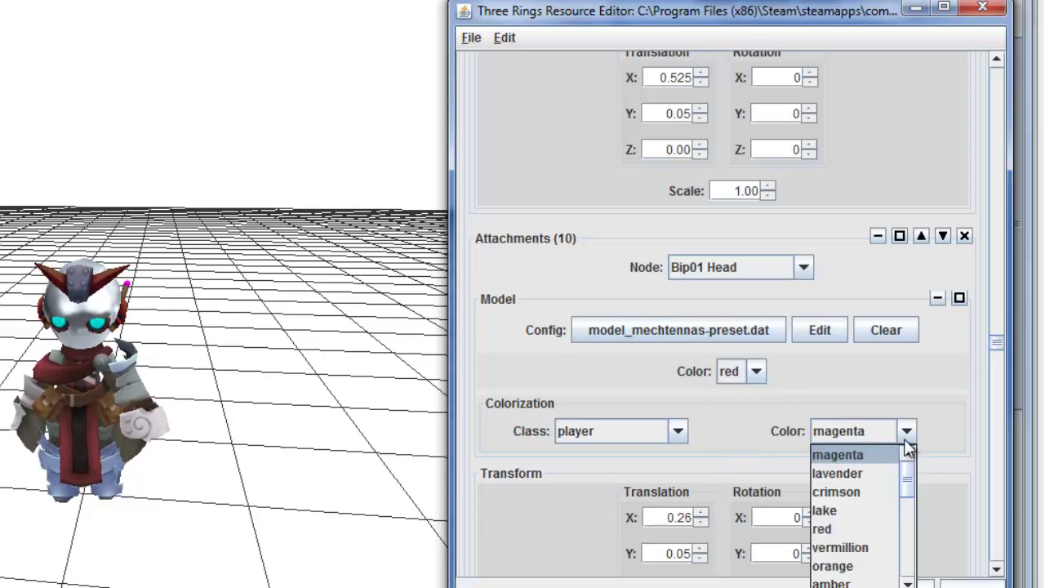
drag(909, 483, 909, 535)
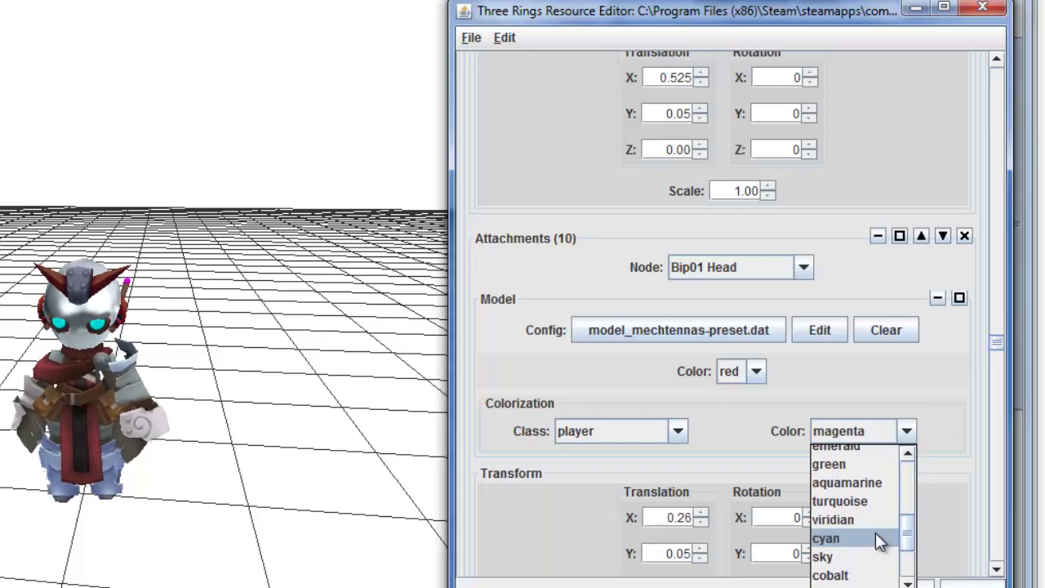
click(876, 536)
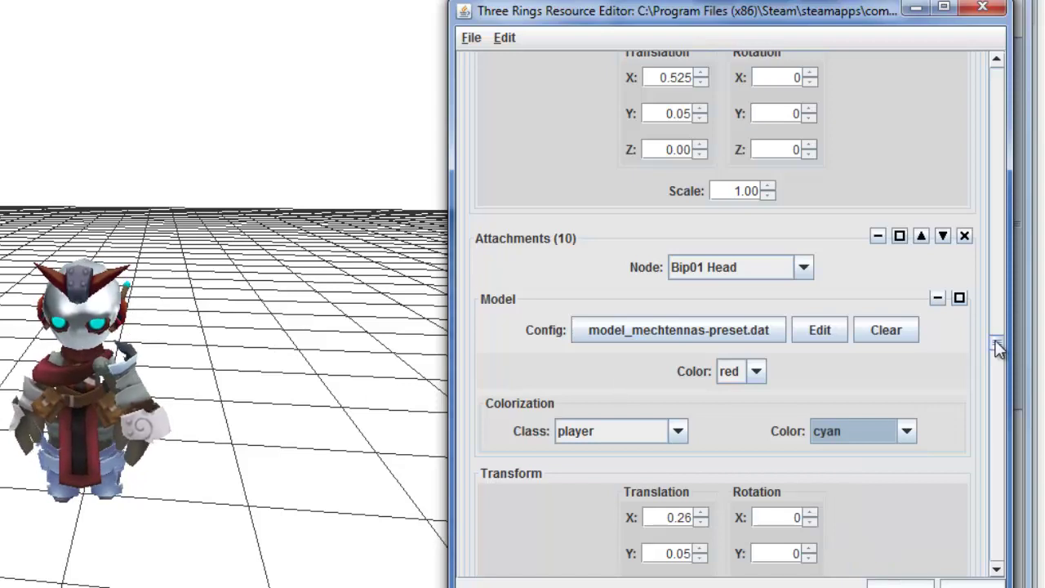
scroll(999, 347, down, 10)
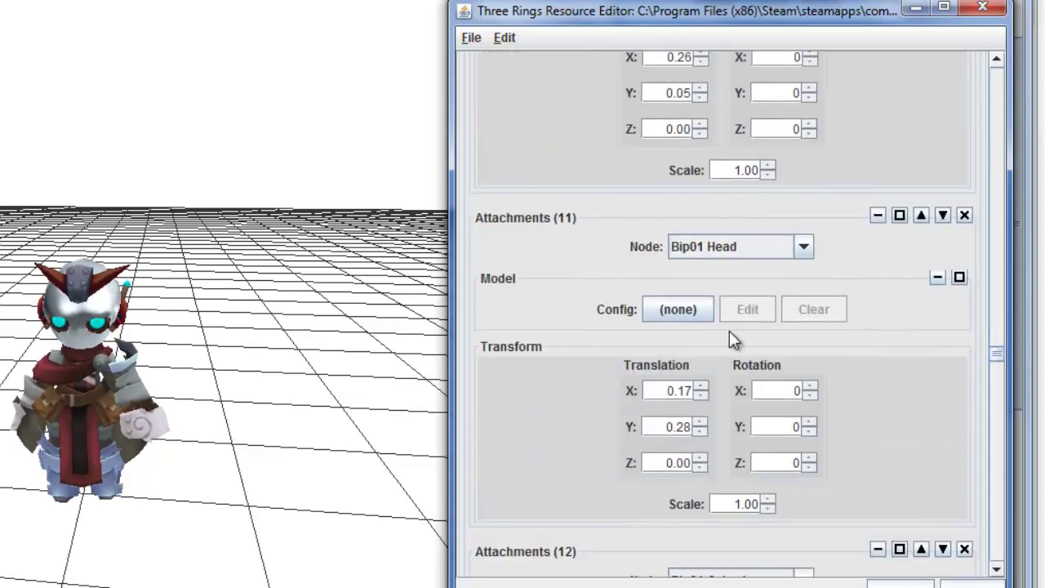
click(677, 309)
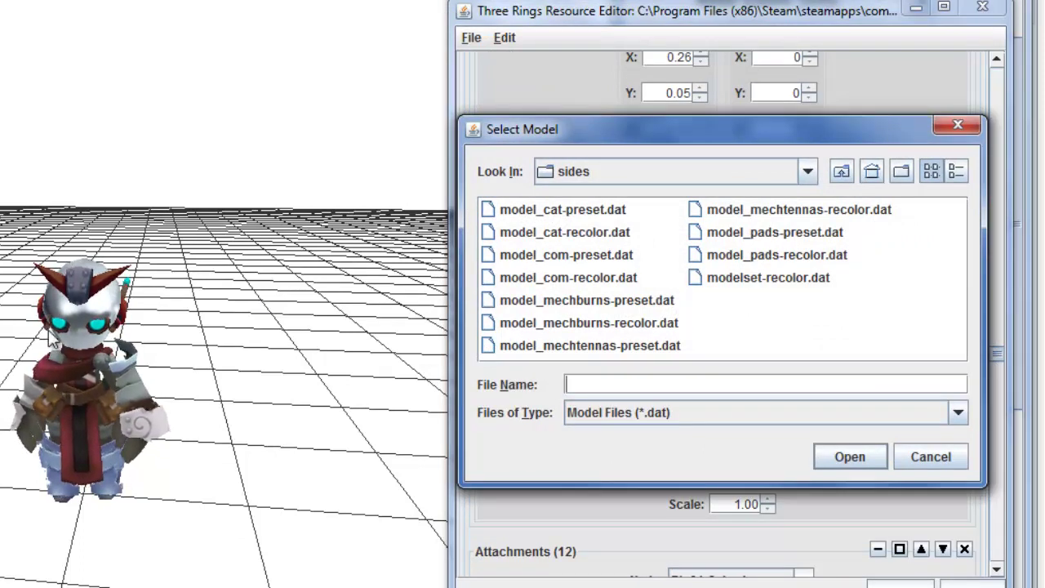
click(844, 171)
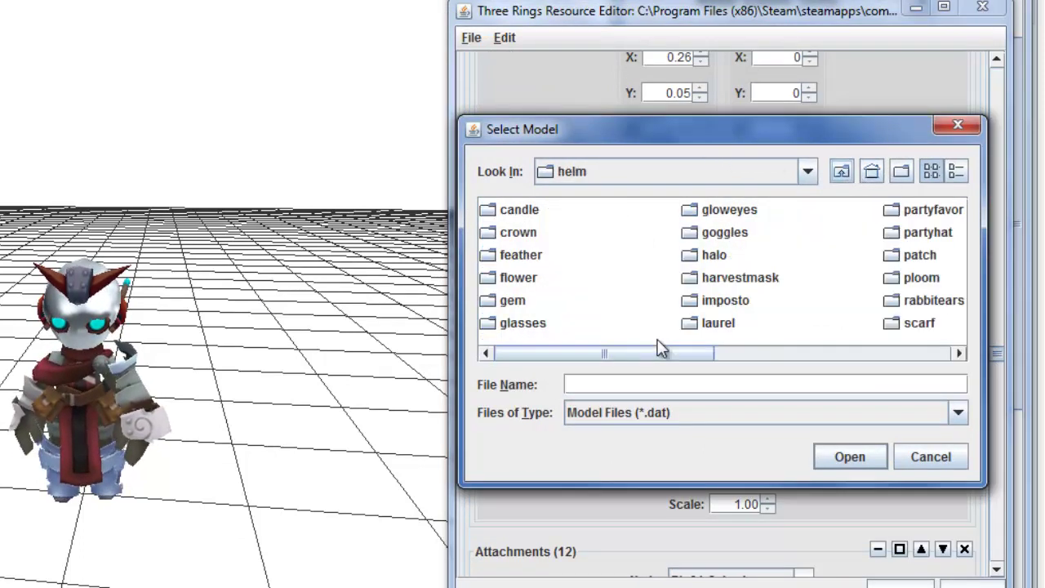
drag(644, 348, 744, 357)
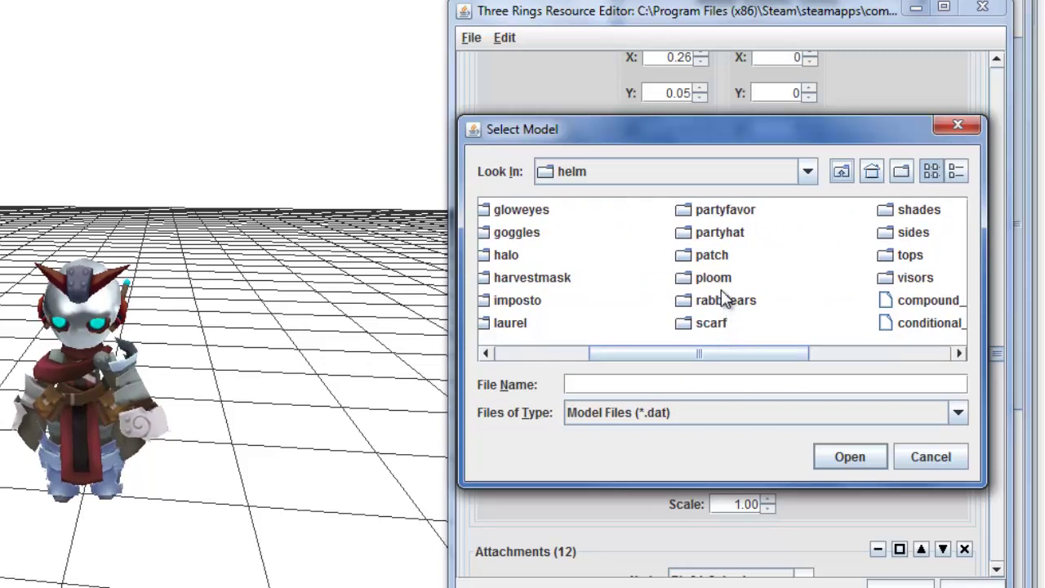
drag(759, 354, 741, 335)
double_click(742, 321)
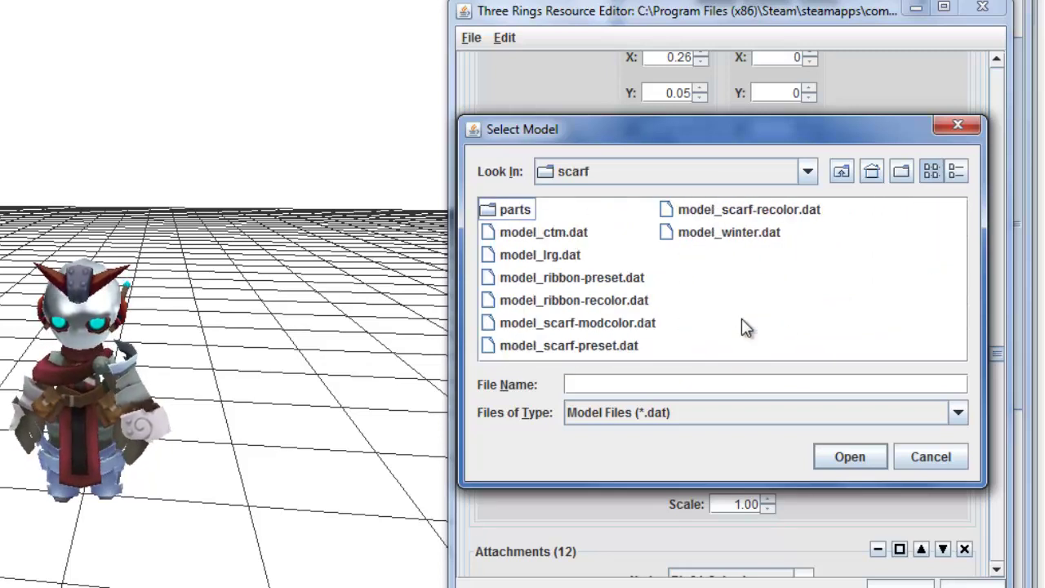
double_click(600, 278)
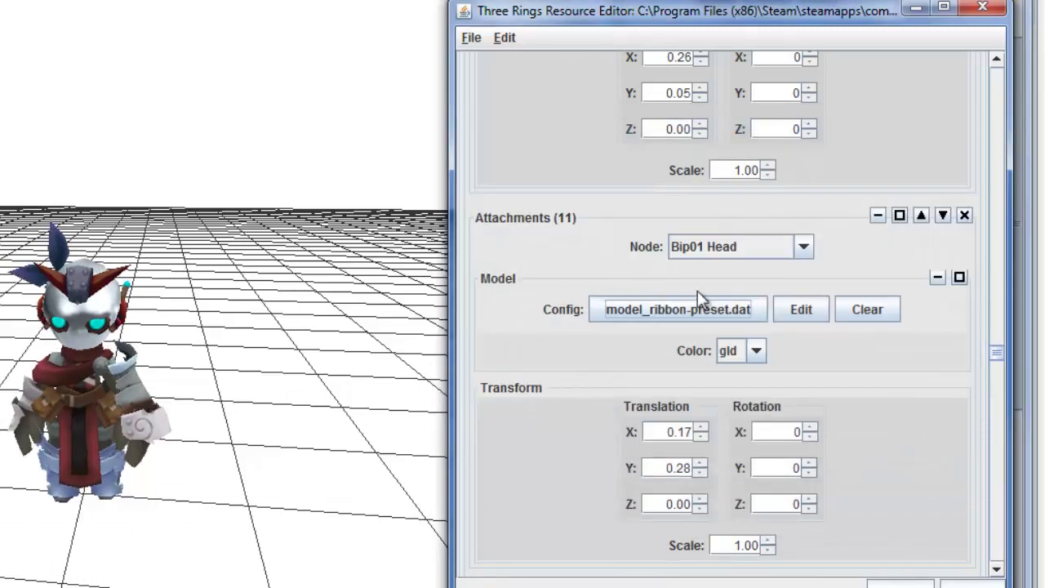
click(758, 354)
click(758, 353)
drag(996, 364, 998, 368)
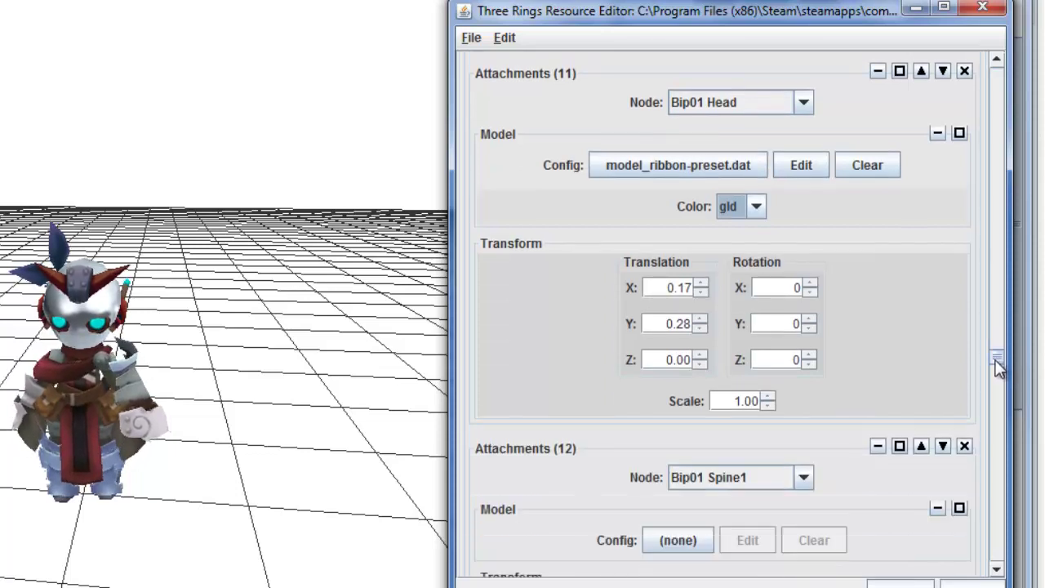
drag(998, 367, 998, 373)
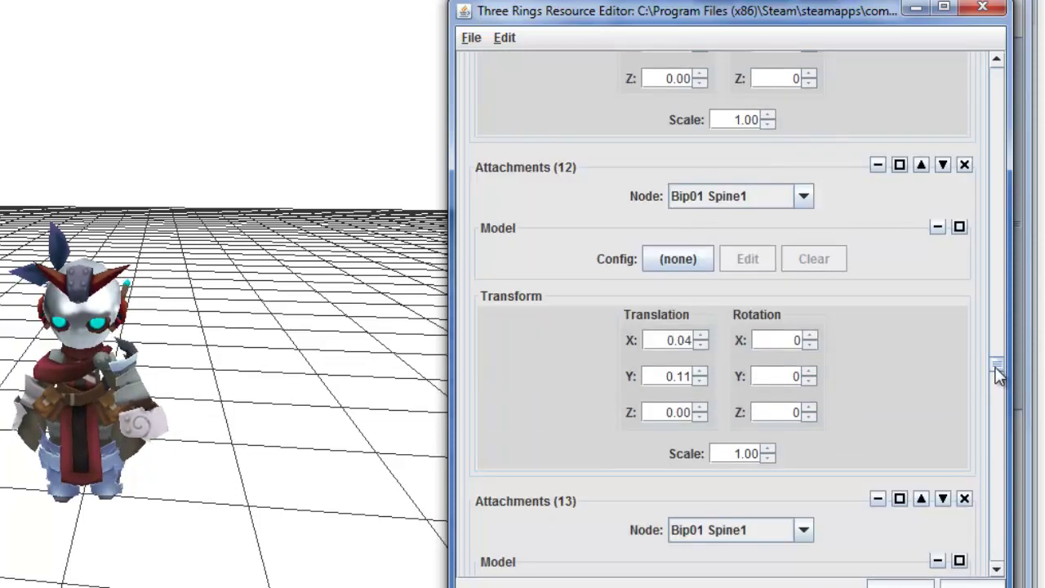
Attach the canteen model_preset.dat from accessory/armor/front/canteen to the Spine1 attachment
click(683, 255)
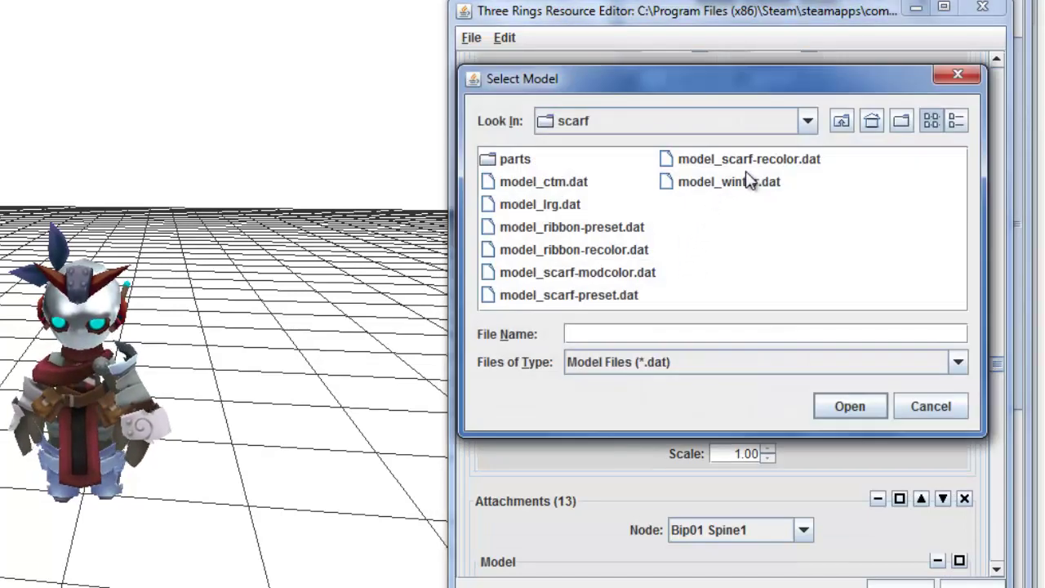
click(846, 120)
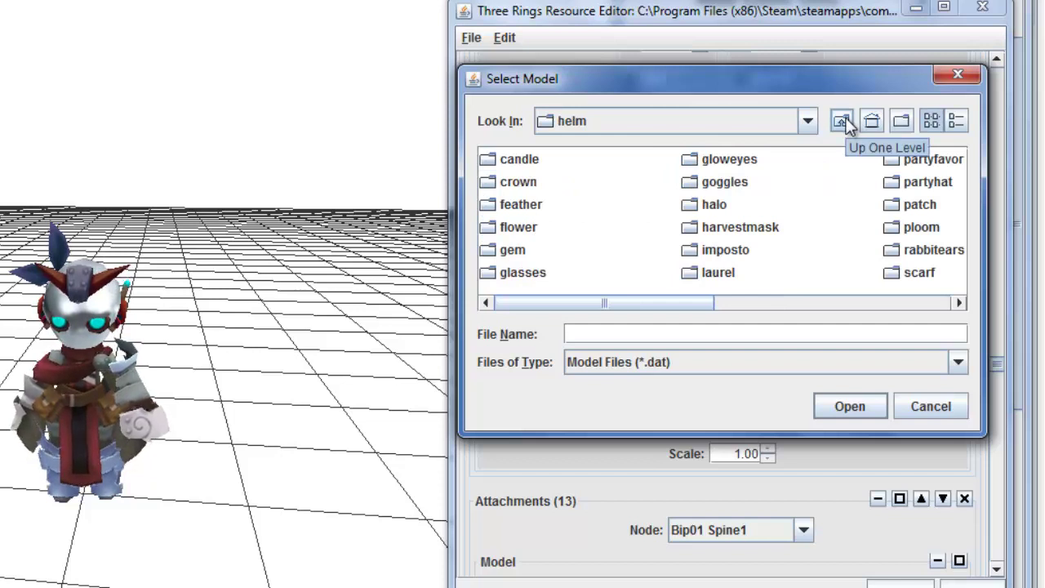
click(846, 123)
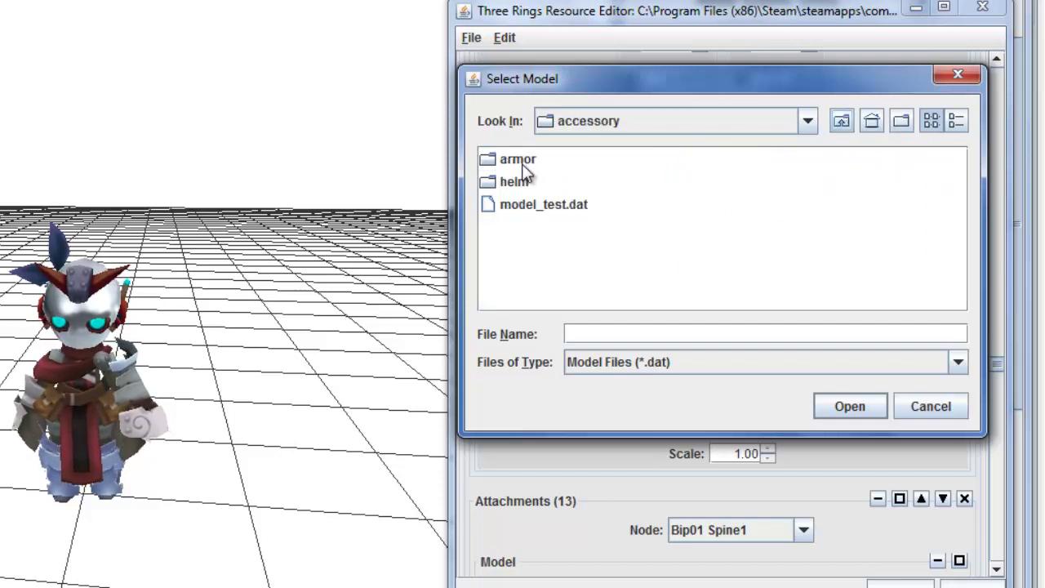
double_click(523, 164)
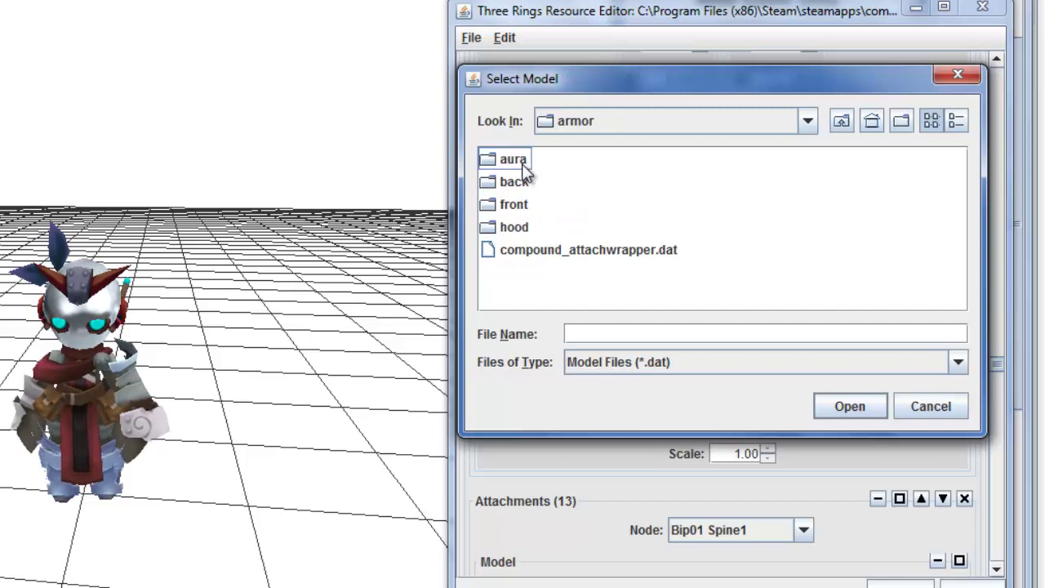
click(510, 207)
click(501, 230)
double_click(500, 207)
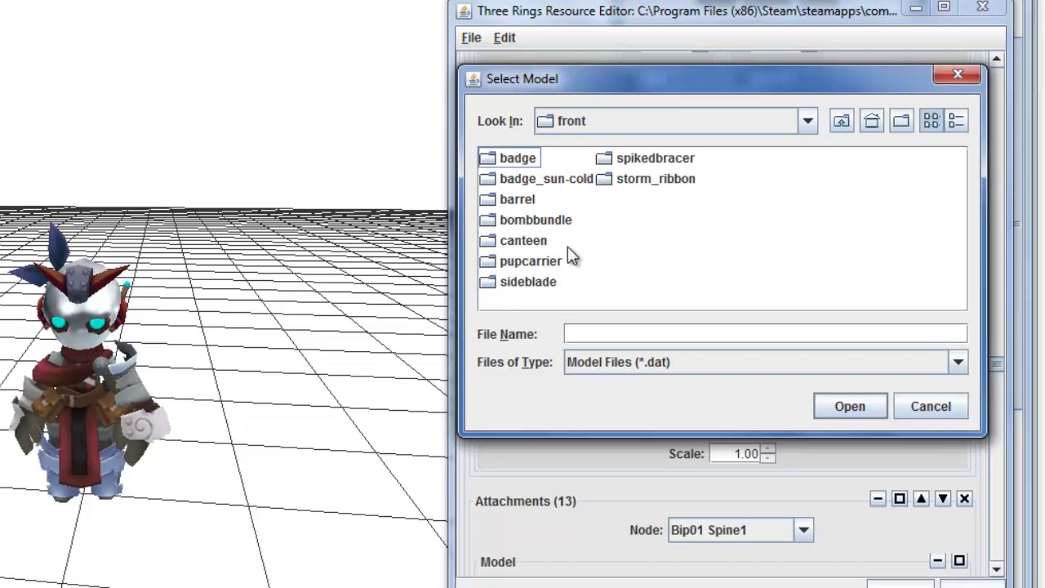
double_click(536, 245)
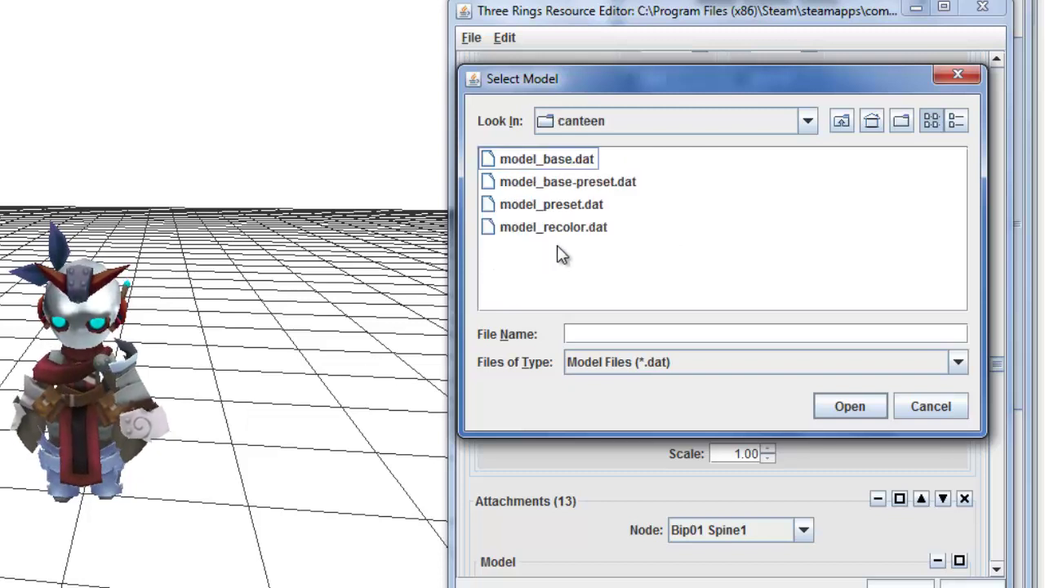
double_click(580, 204)
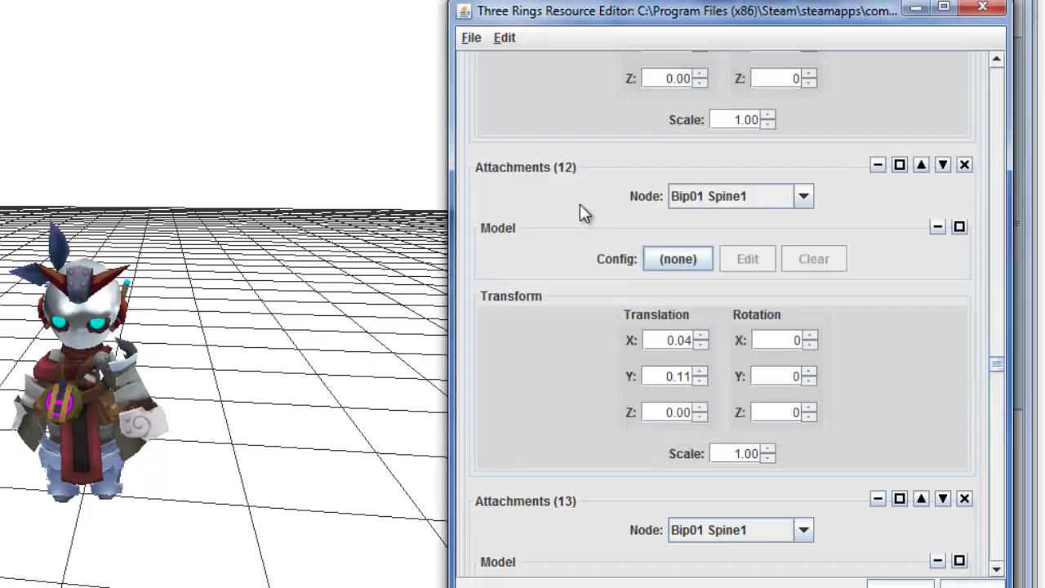
Set the canteen Color to grn and Colorization Color to cyan
click(751, 301)
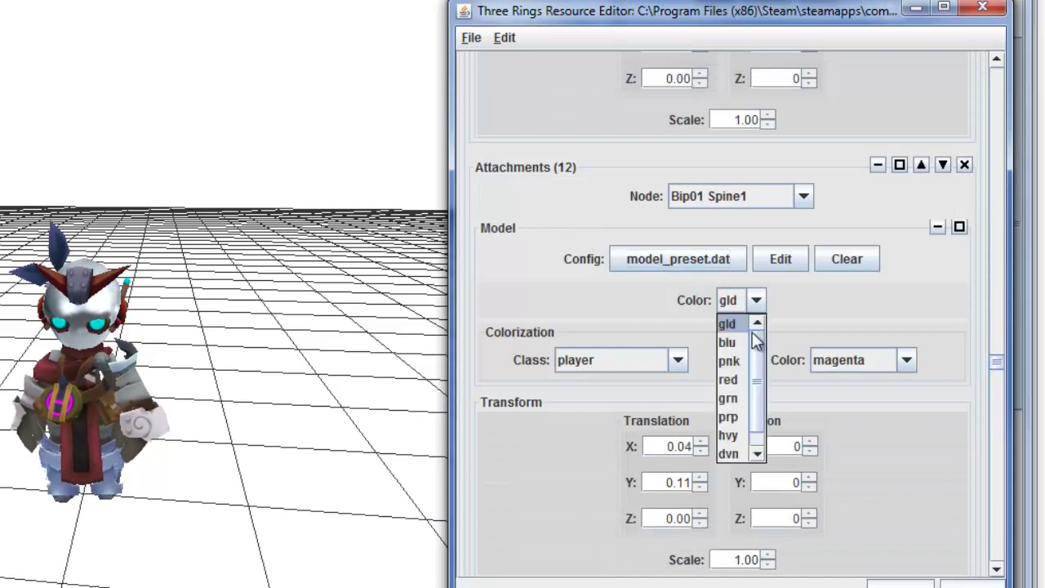
drag(754, 343, 753, 398)
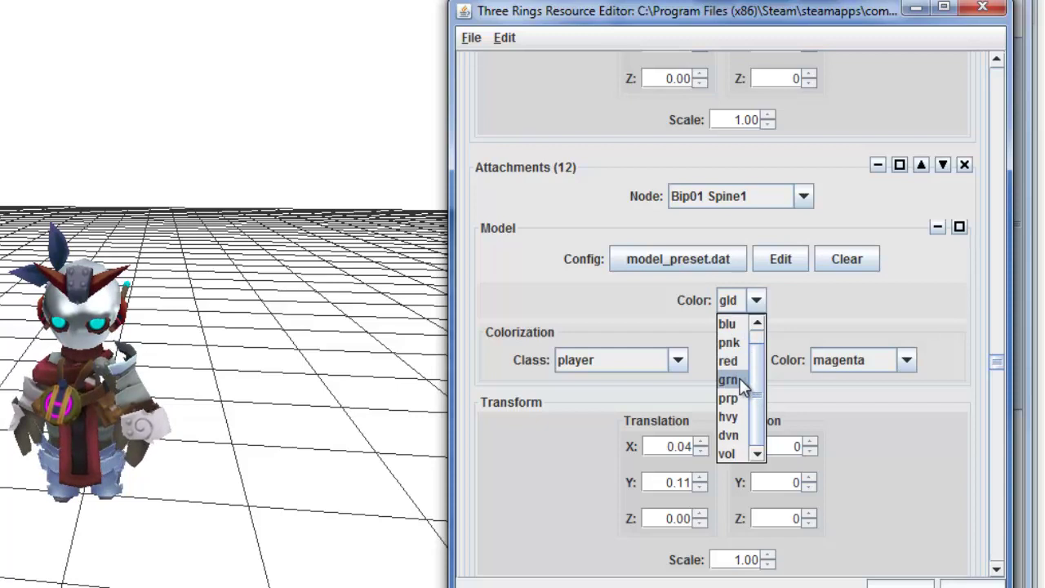
click(740, 378)
click(905, 361)
drag(910, 405, 911, 471)
click(884, 443)
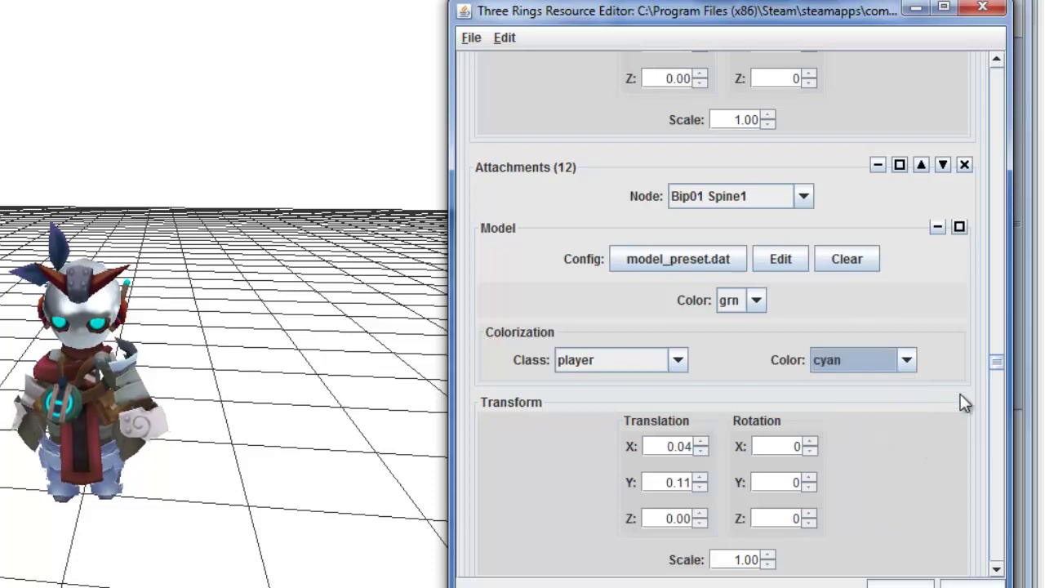
drag(1000, 365, 999, 379)
Attach model_recolor.dat from armor/back/wings/valkyrie to attachment 13
click(691, 357)
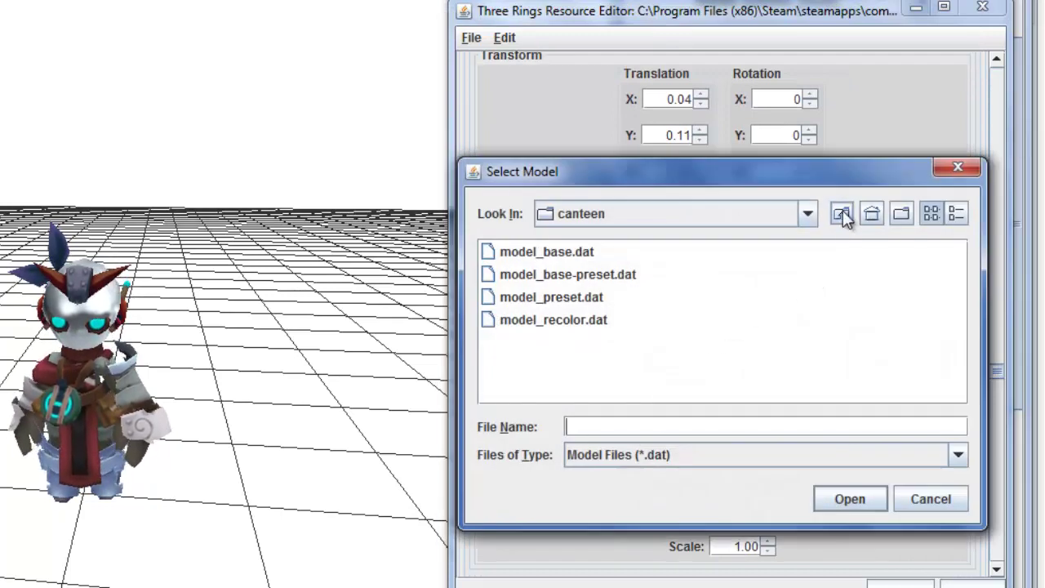
click(843, 213)
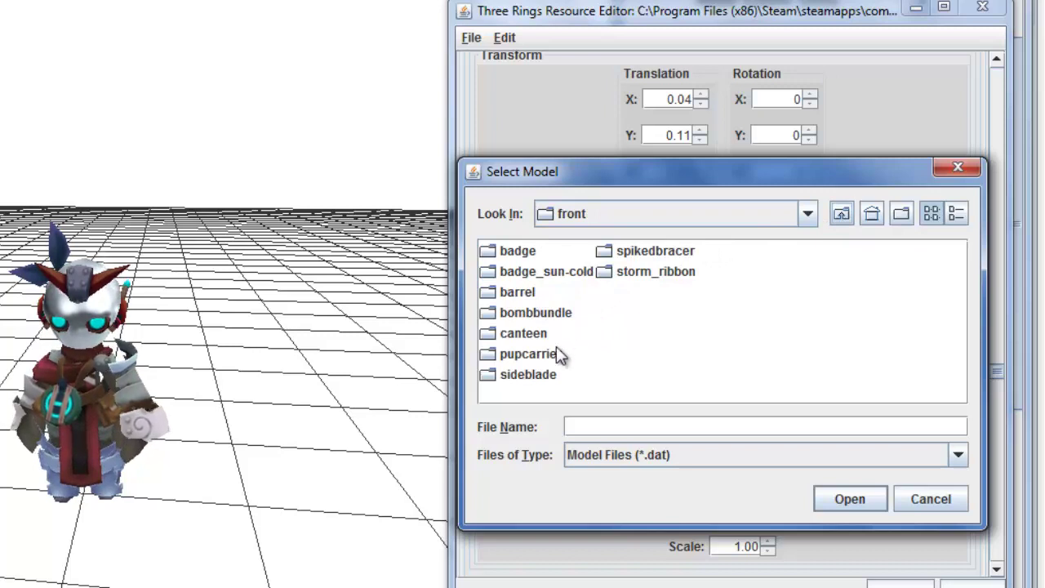
click(842, 213)
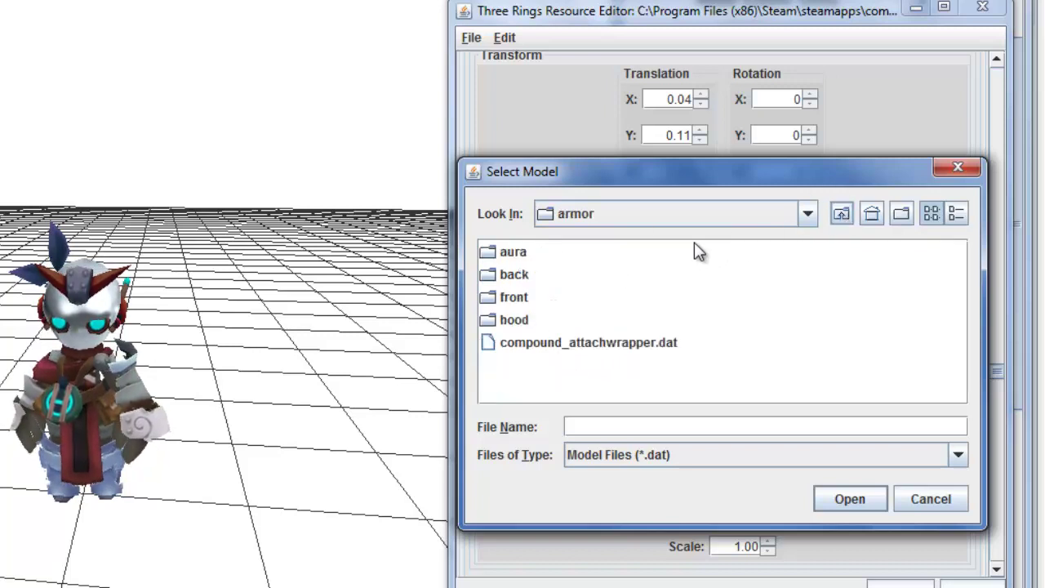
double_click(519, 275)
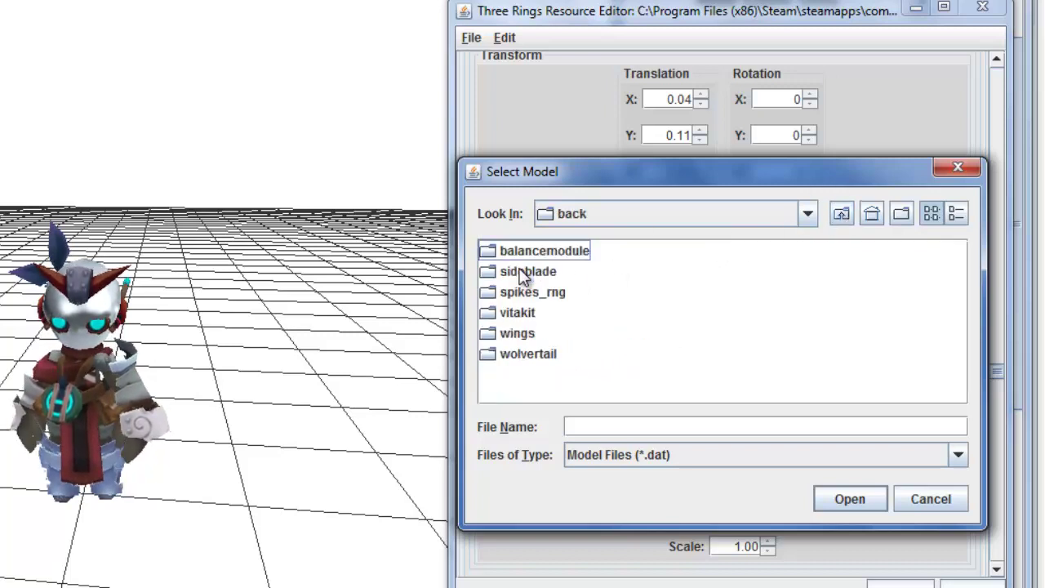
double_click(525, 335)
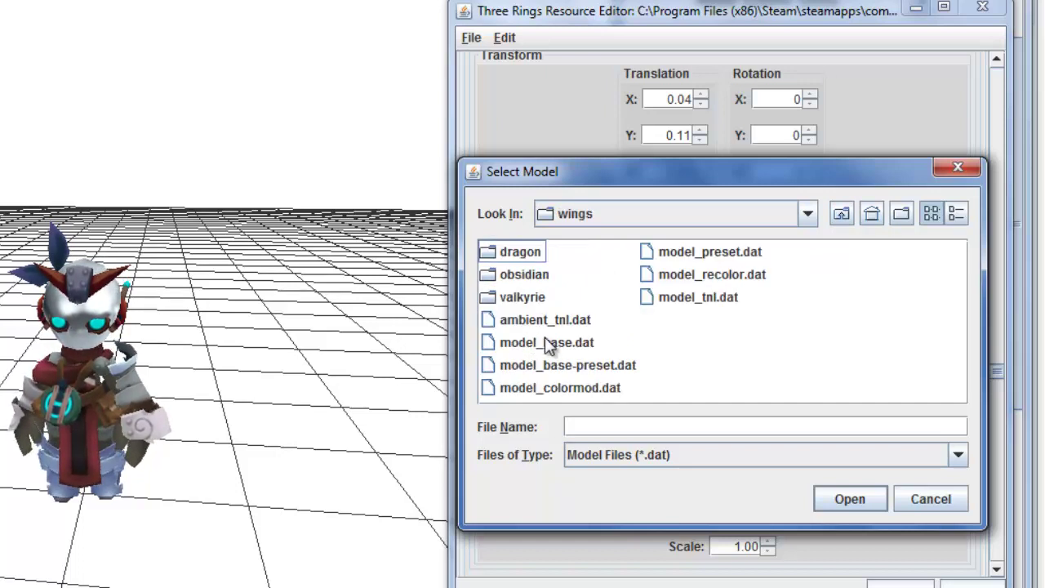
double_click(527, 298)
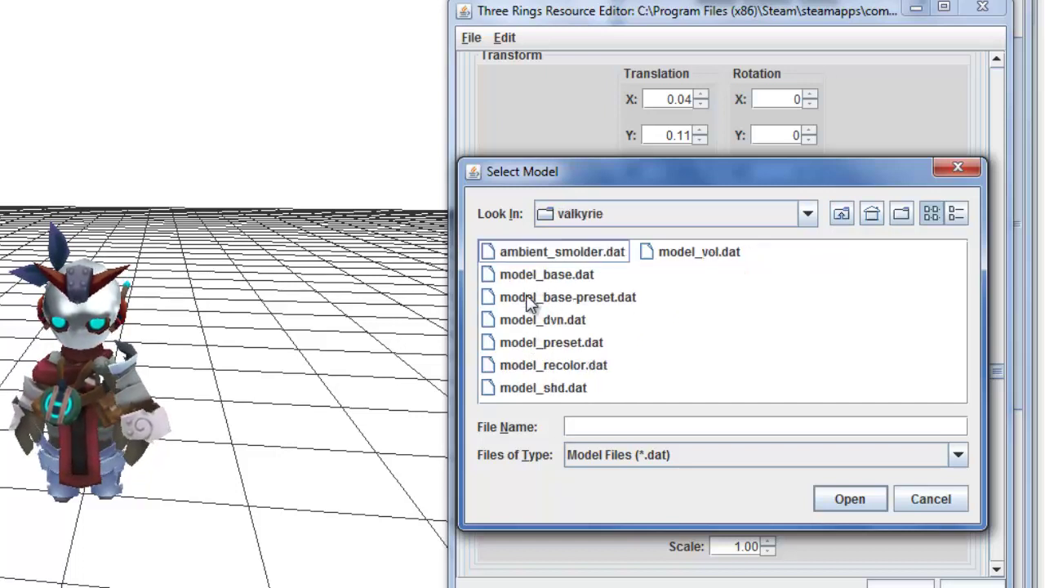
double_click(541, 367)
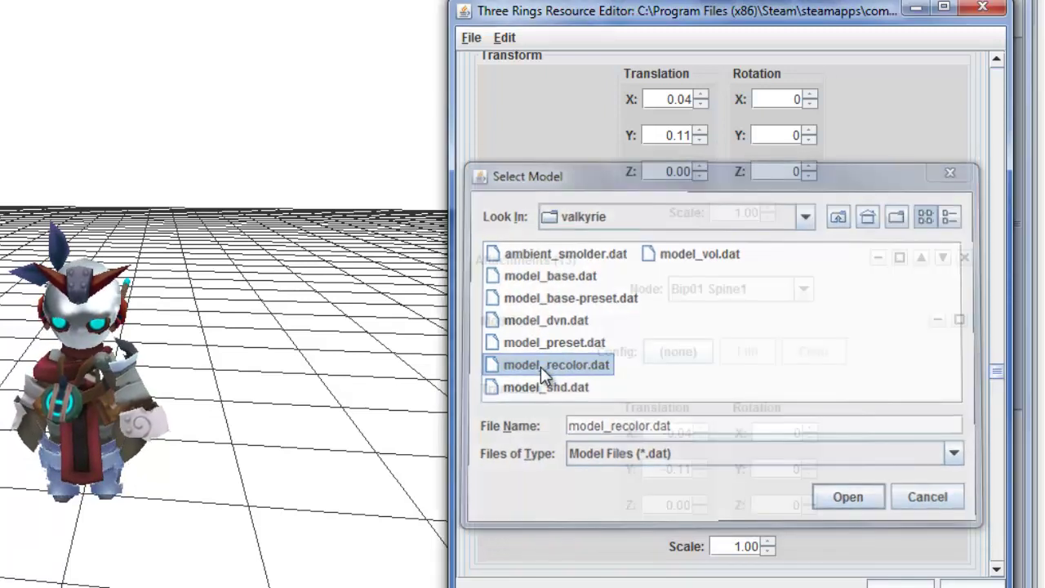
Set the wings' Colorization Color to cyan
click(907, 411)
drag(908, 451, 907, 531)
click(854, 442)
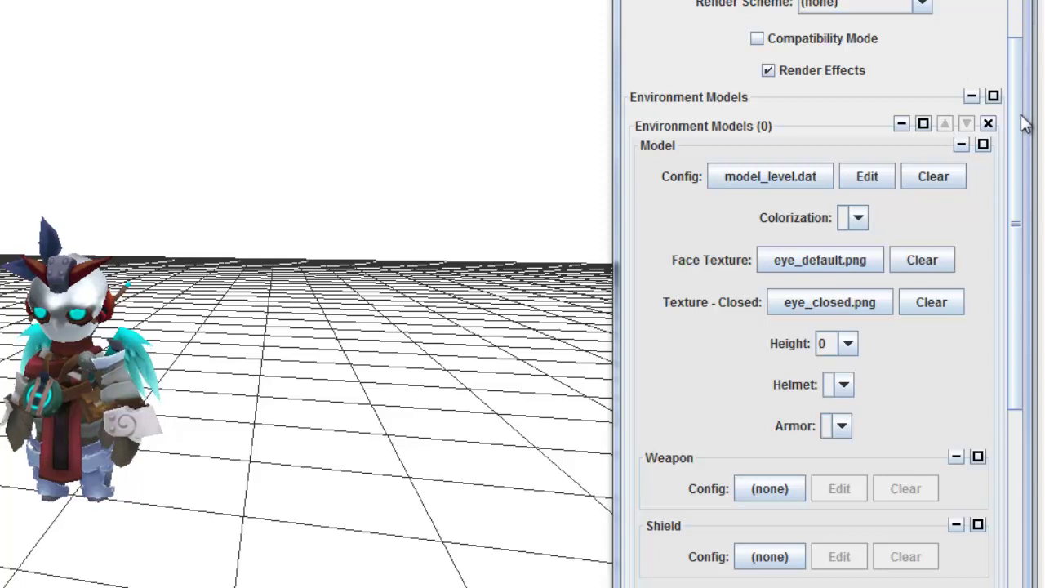
Check the options for helm_back, helm_top, helm_side and helm_front, leaving them empty
drag(1027, 123, 1021, 316)
click(856, 433)
click(850, 474)
click(854, 512)
click(855, 554)
click(864, 582)
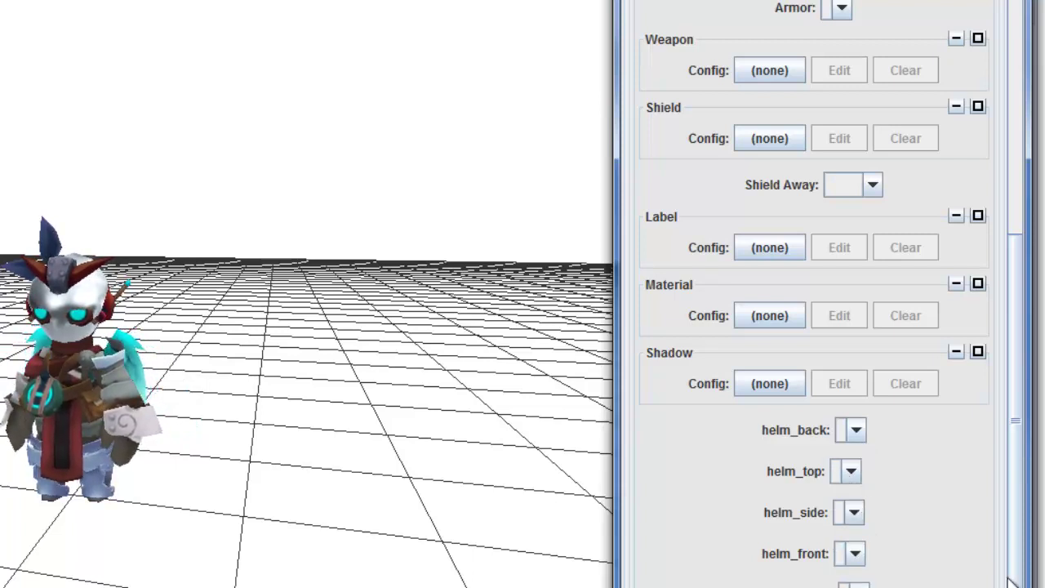
Check the Height, Helmet and Armor options, leaving Height at 0 and Armor empty
scroll(1015, 579, down, 5)
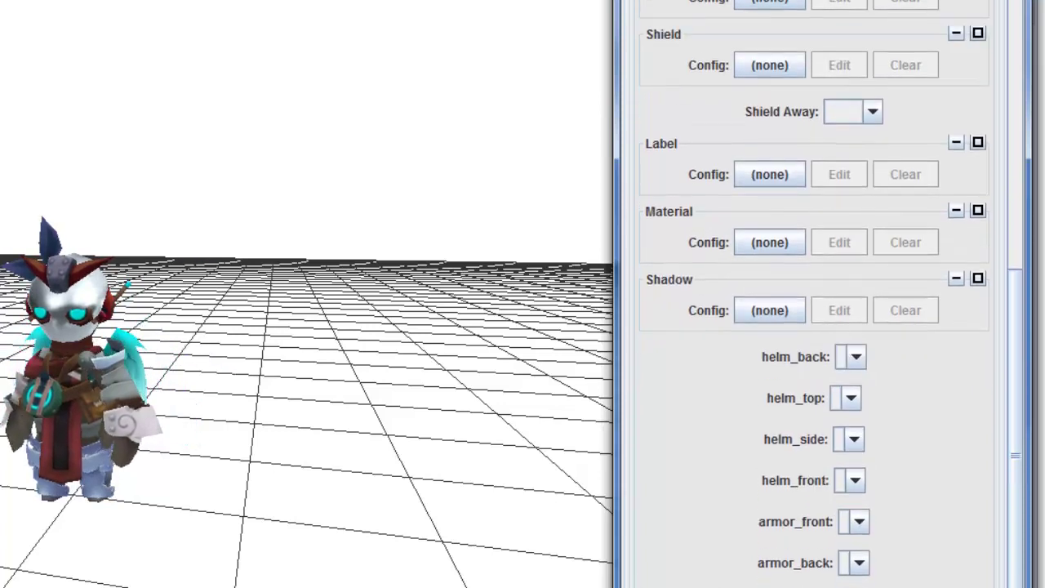
drag(1018, 466, 977, 295)
scroll(899, 237, down, 5)
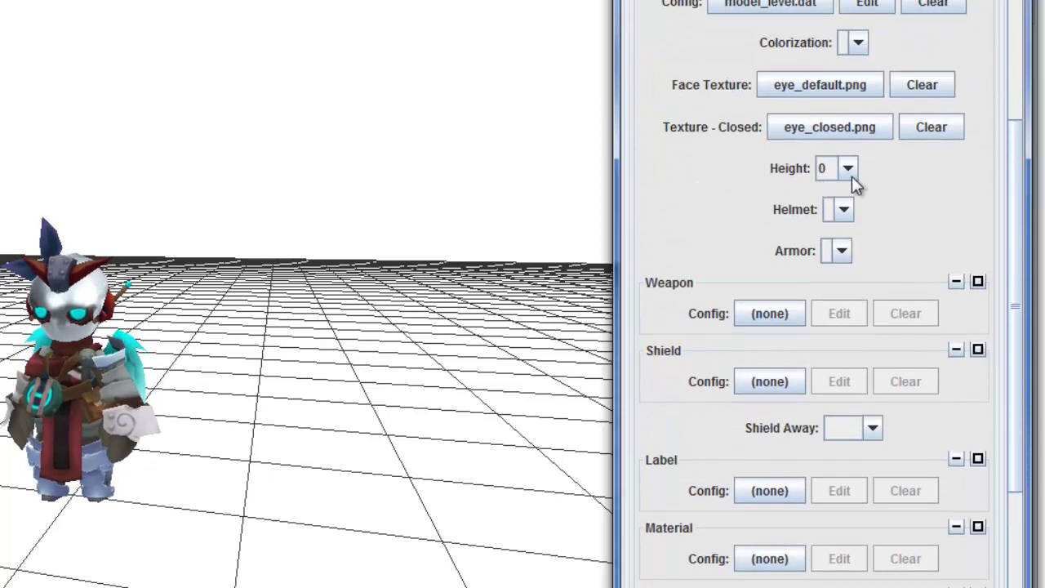
click(848, 173)
click(890, 220)
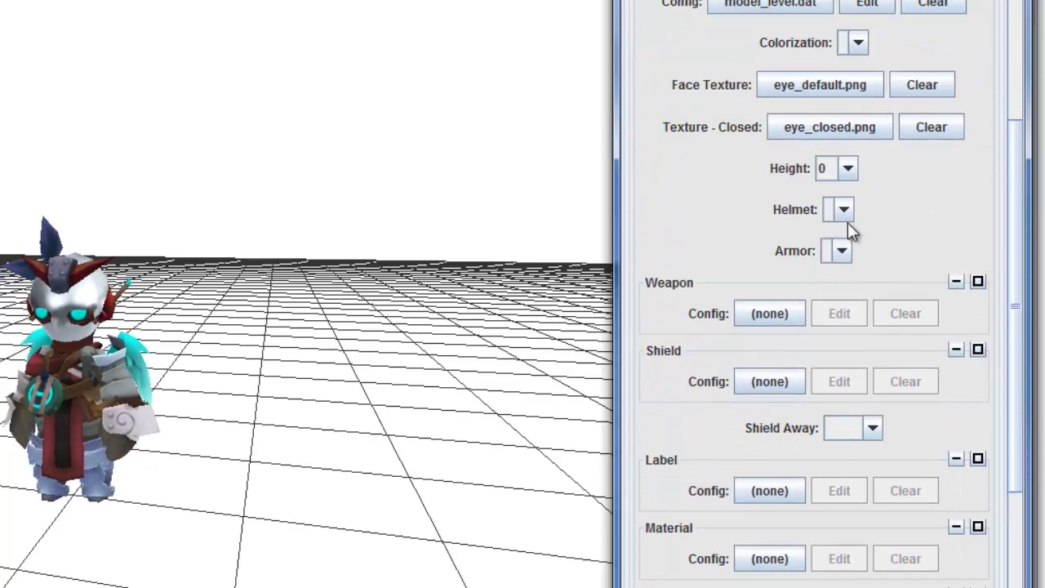
click(843, 210)
click(847, 256)
click(887, 261)
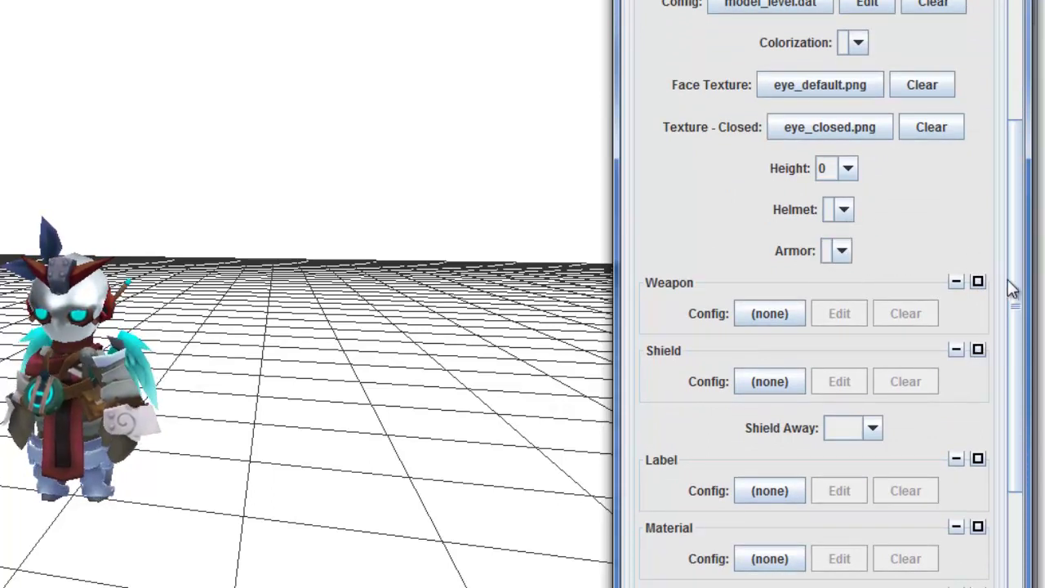
Orbit closer around the cyan-winged knight and bring up the editor's File menu
scroll(1019, 281, up, 1)
scroll(1019, 282, up, 5)
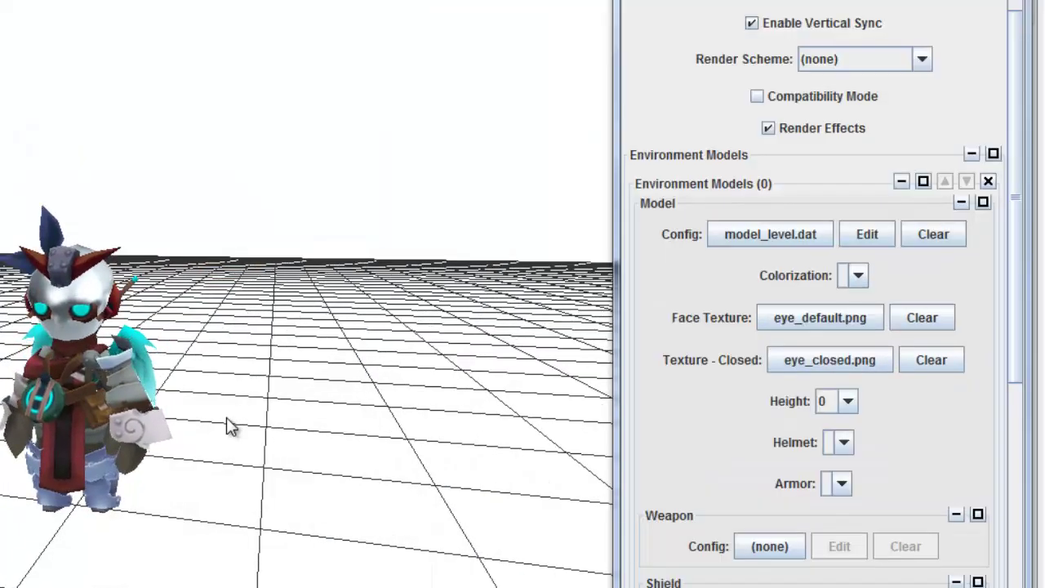
mouse_move(227, 419)
mouse_down()
mouse_move(256, 472)
mouse_move(240, 419)
mouse_up()
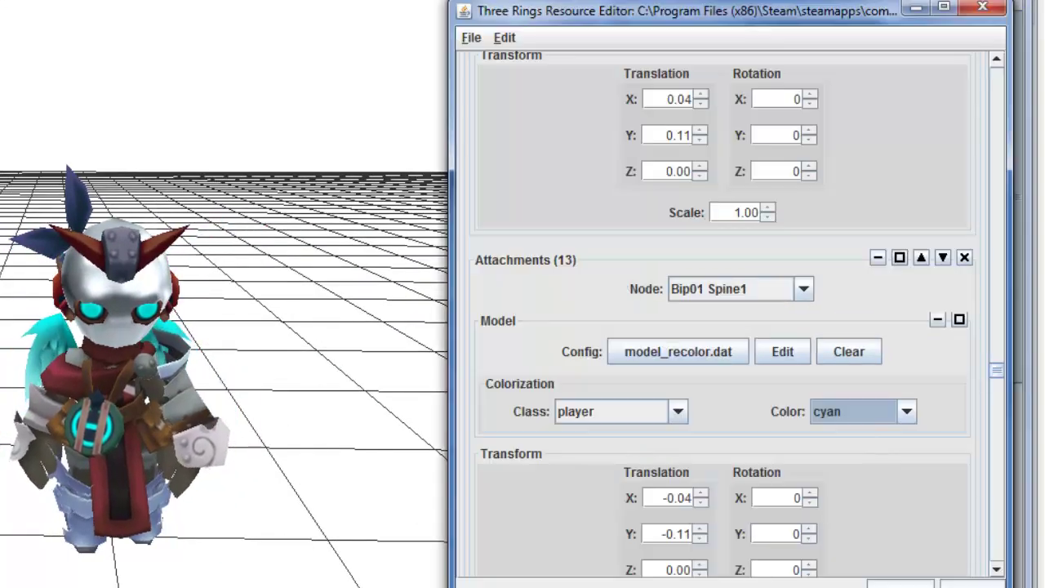
click(471, 40)
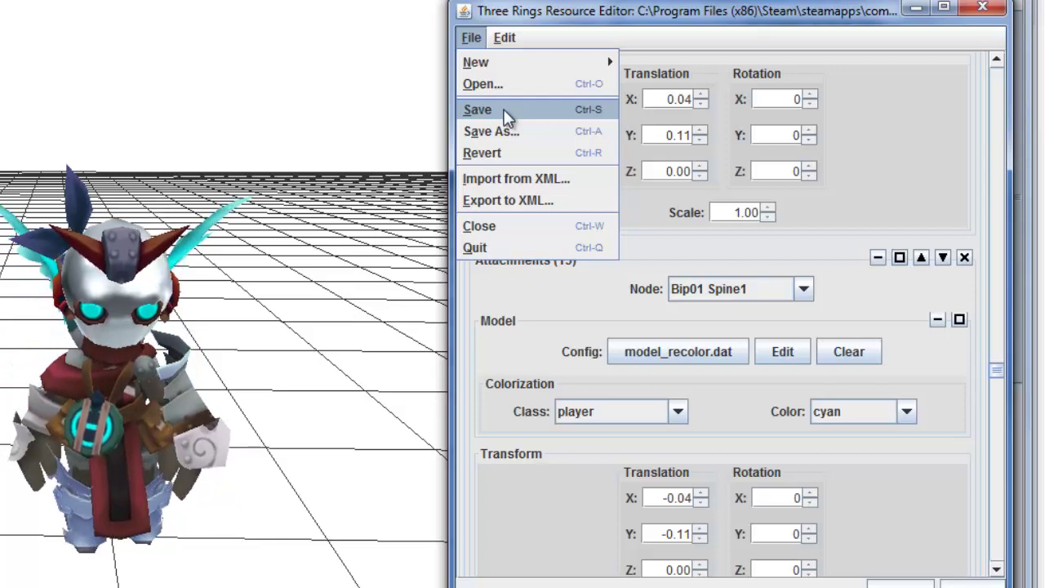
Create folder 'Example' under model and save the config there as 'Example Solotron'
click(516, 129)
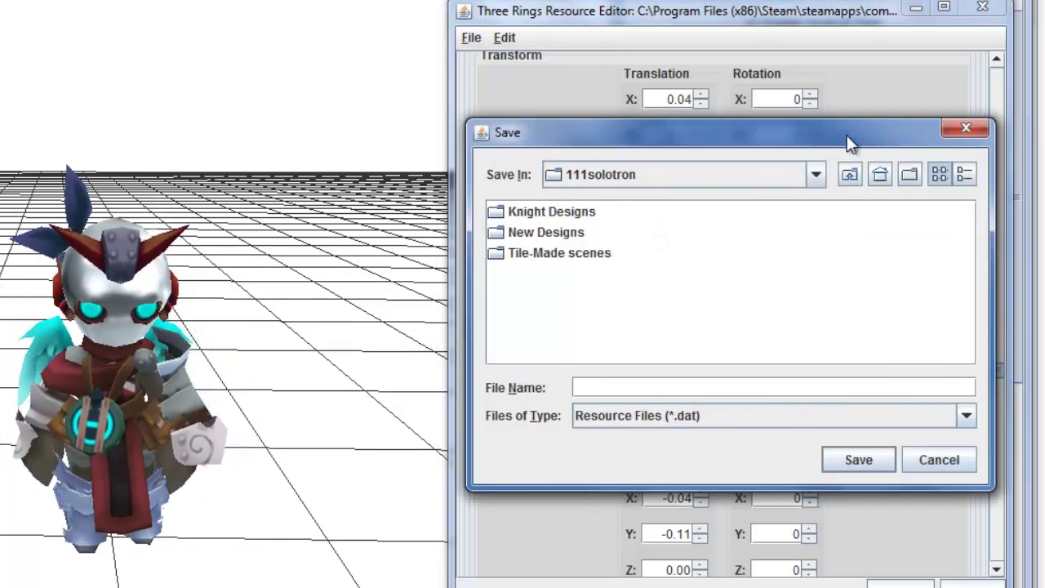
click(852, 171)
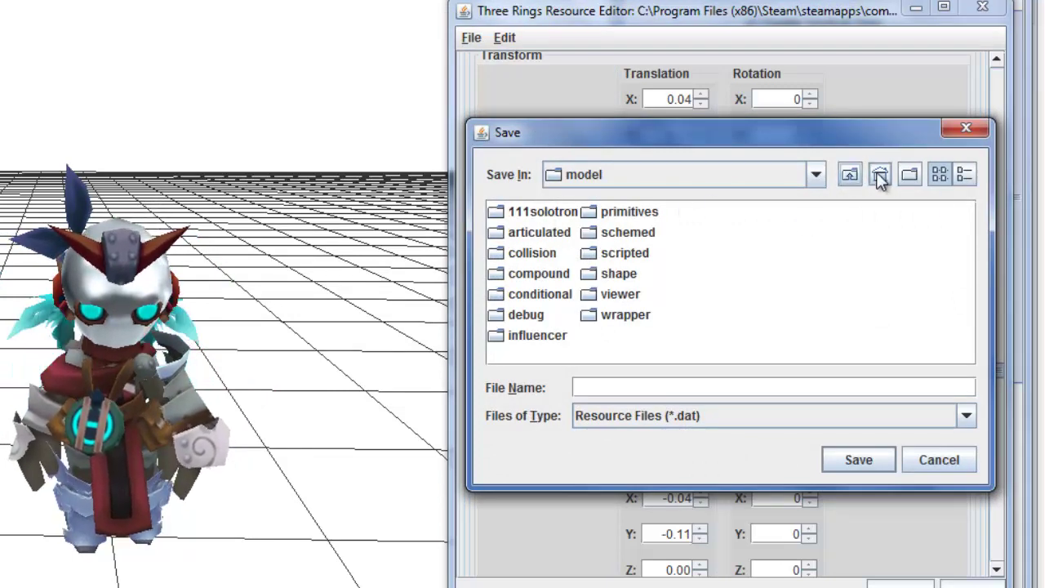
click(908, 179)
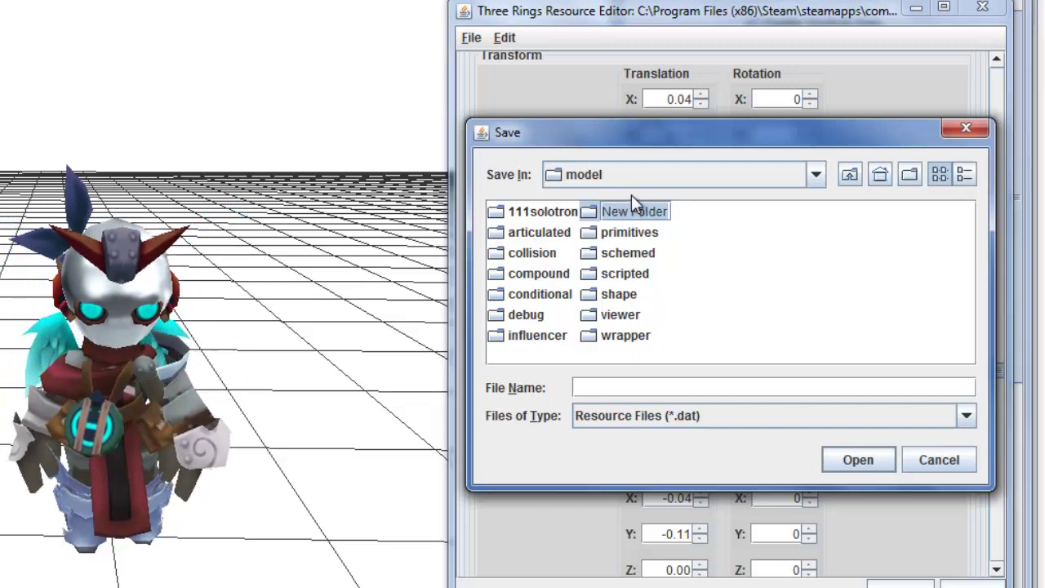
text(E)
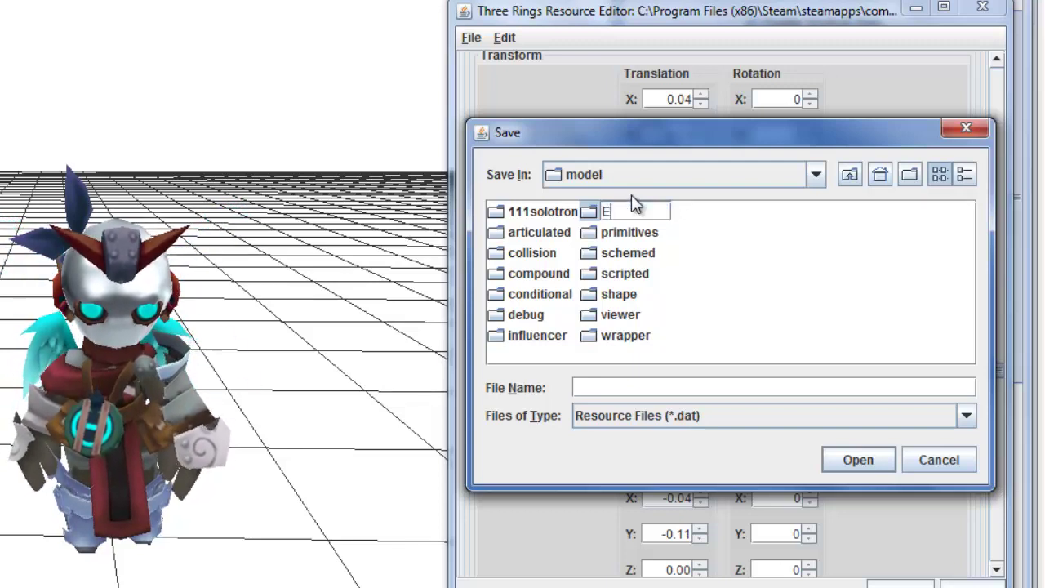
text(xample)
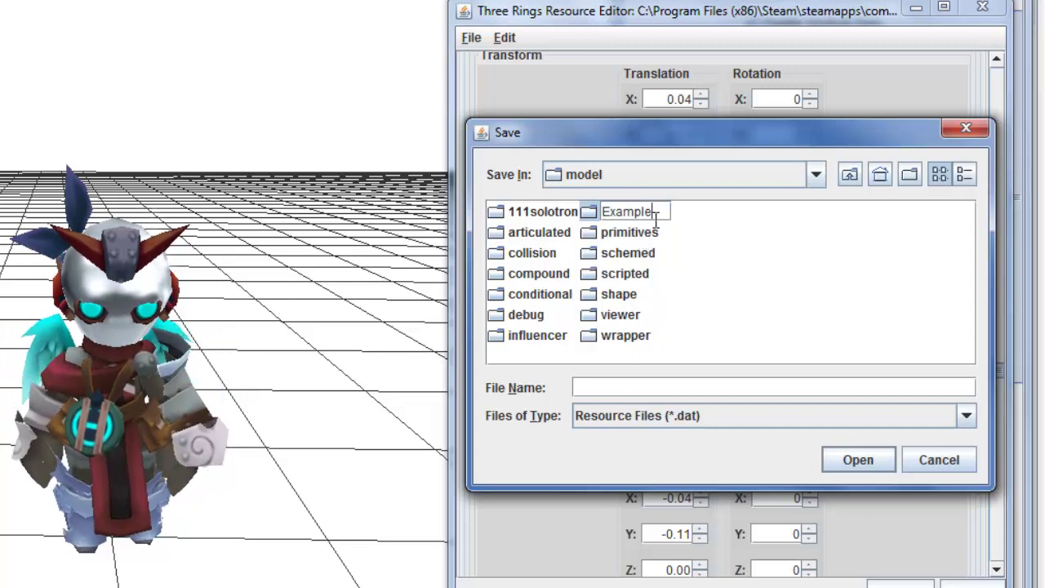
key(Return)
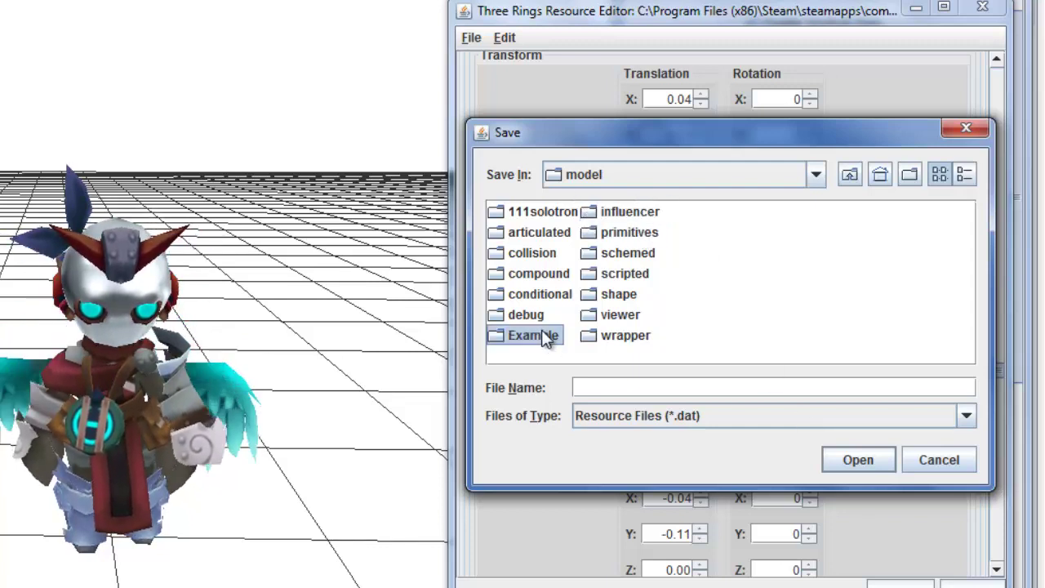
double_click(497, 332)
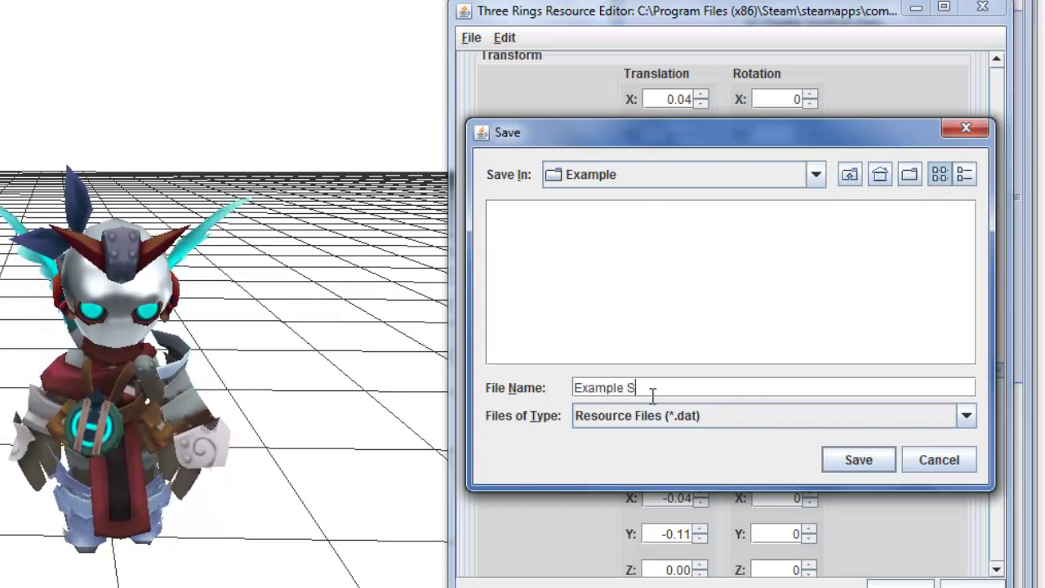
text(olotron)
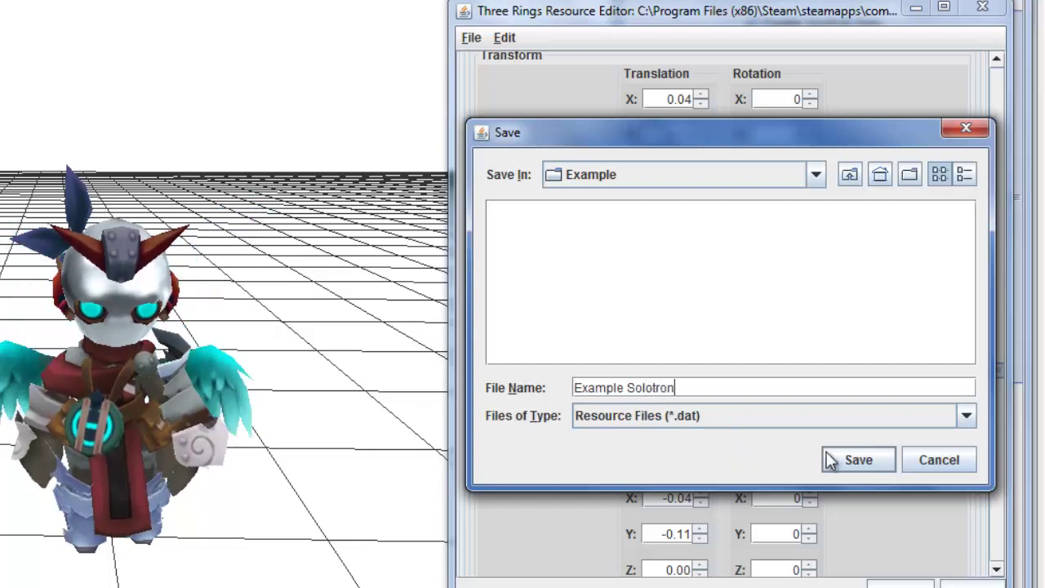
click(832, 454)
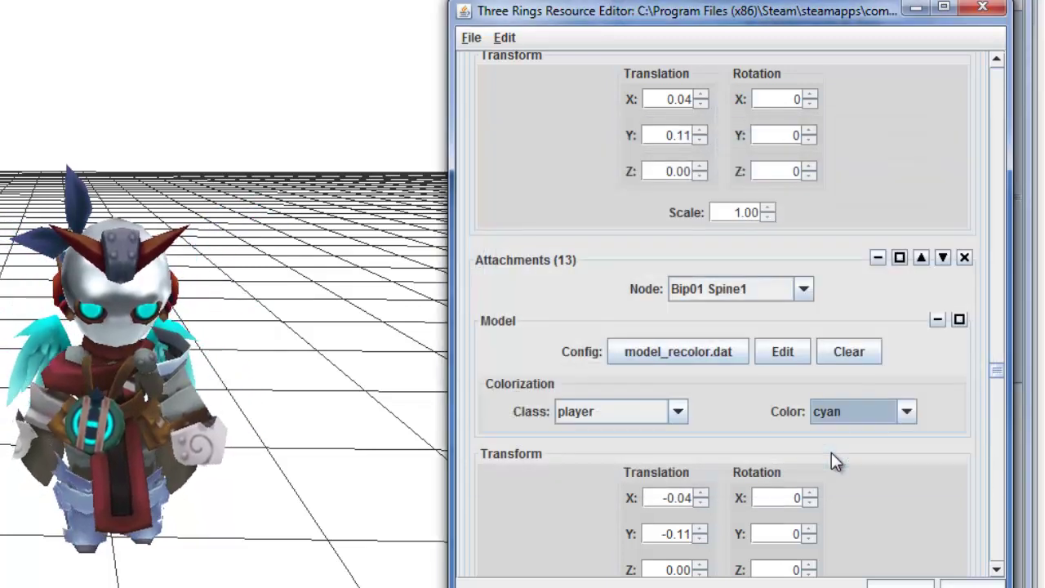
Close the Resource Editor, reopen and close it again, then open Select Model for model_level.dat
click(982, 8)
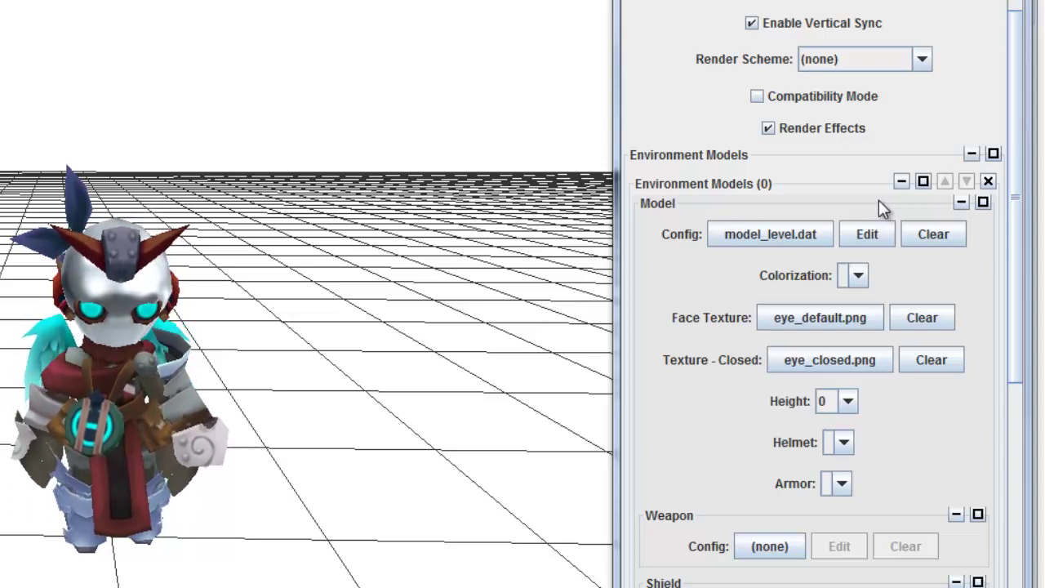
click(869, 235)
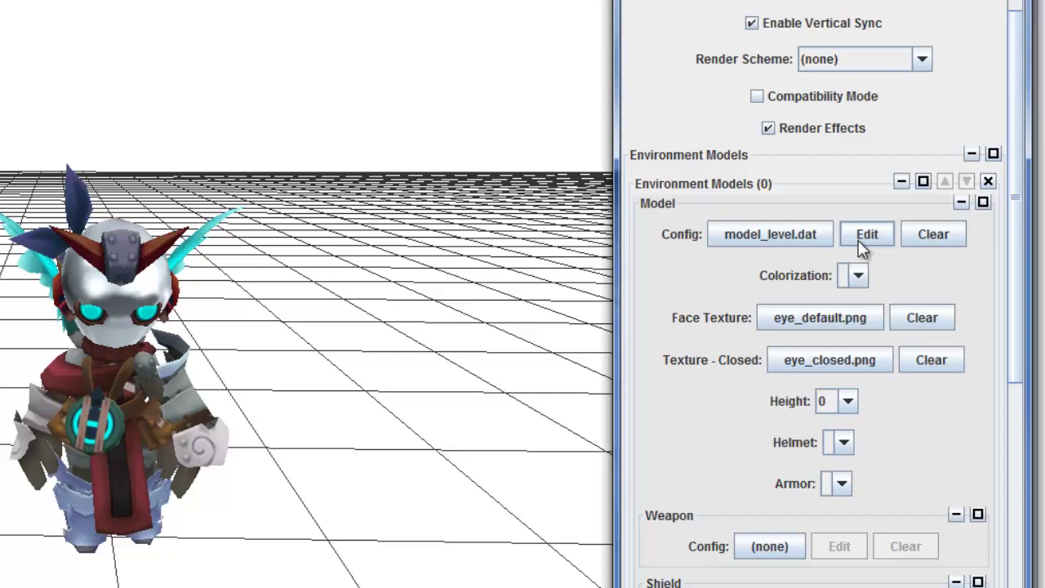
click(859, 240)
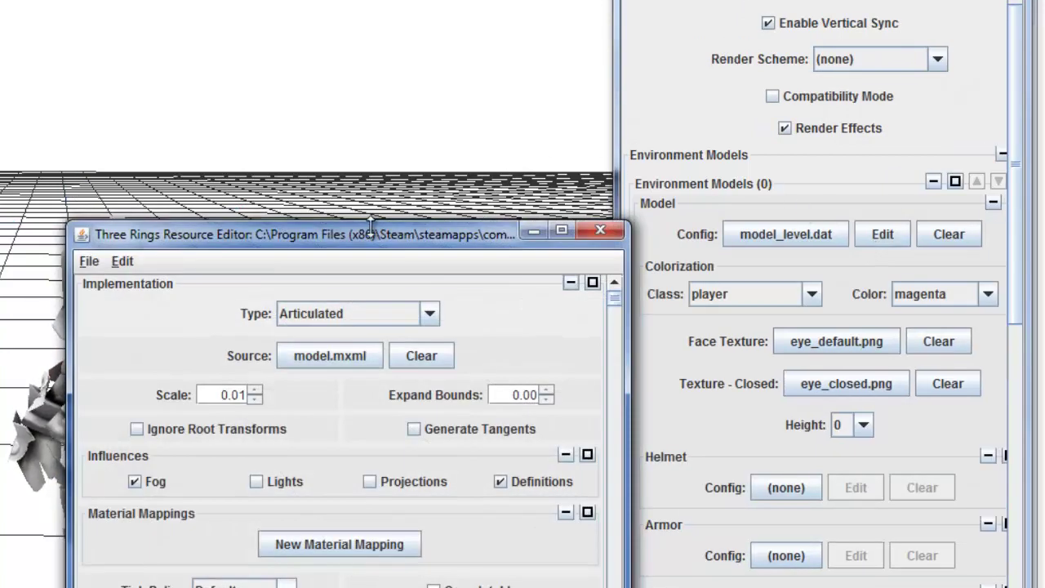
drag(370, 227, 644, 40)
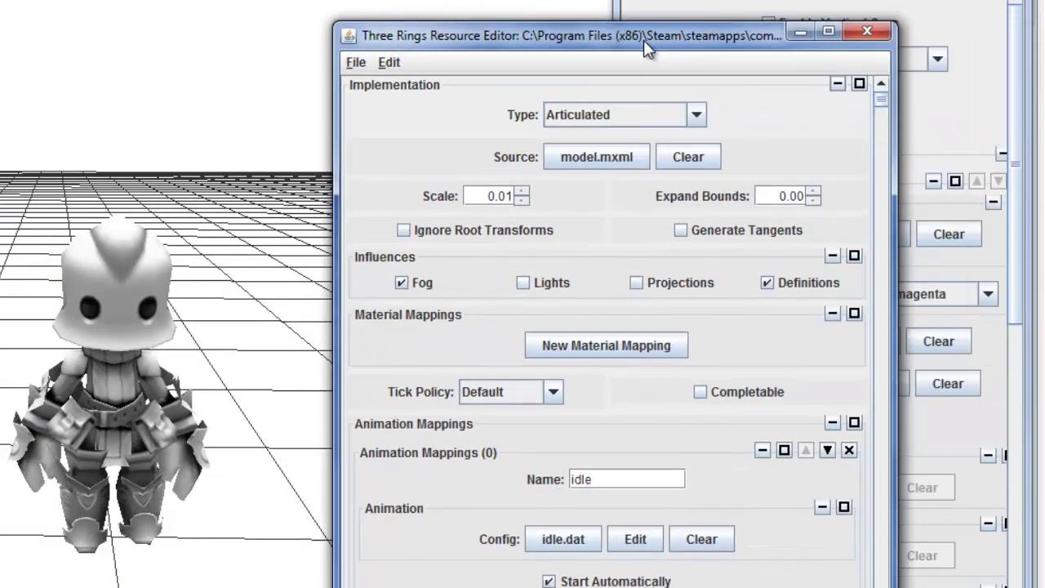
click(878, 36)
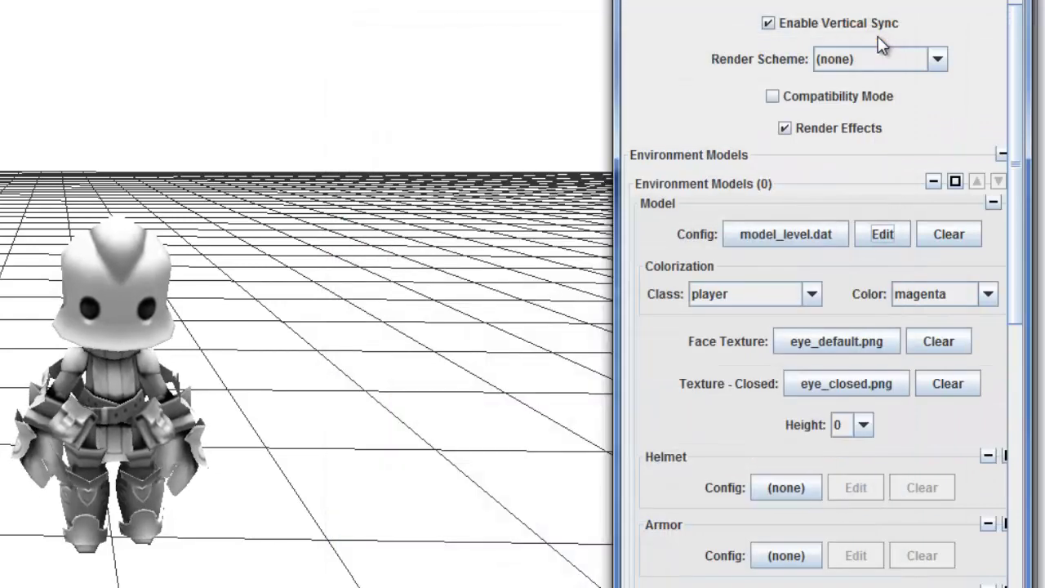
click(831, 228)
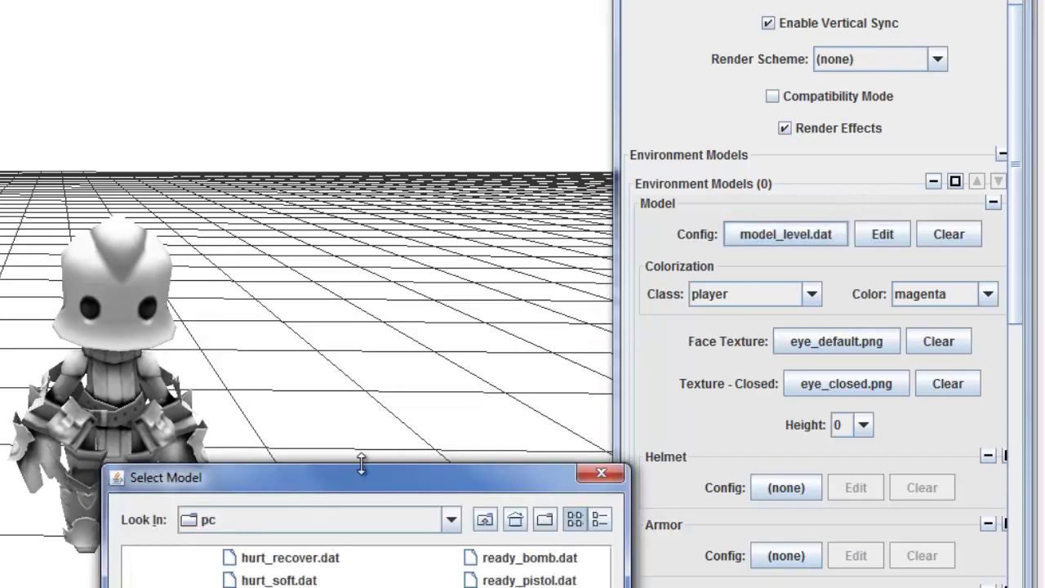
Browse to rsrc/model/Example, show All Files, and load Example Solotron
click(699, 315)
click(699, 315)
click(493, 456)
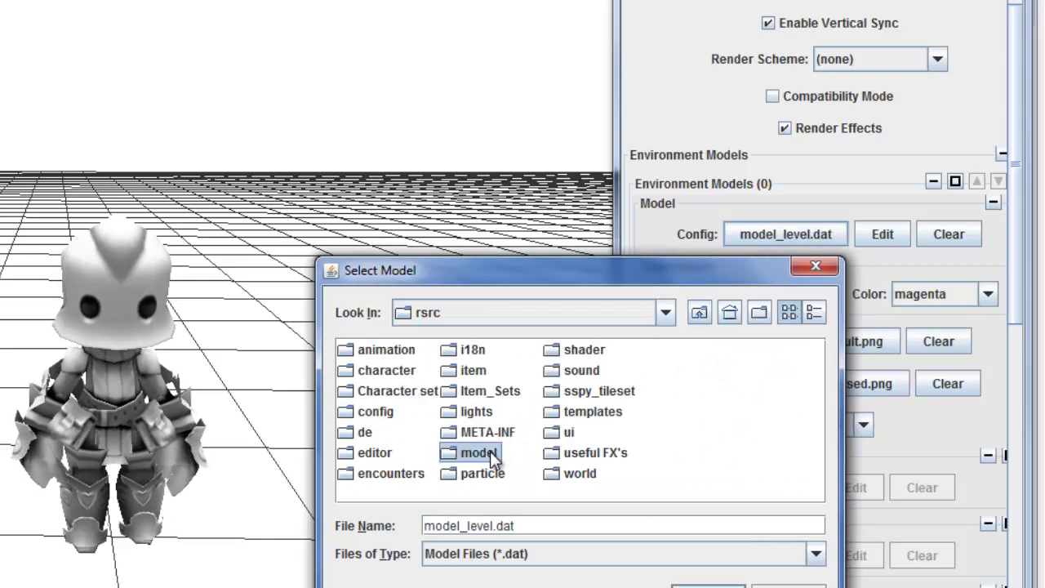
double_click(479, 454)
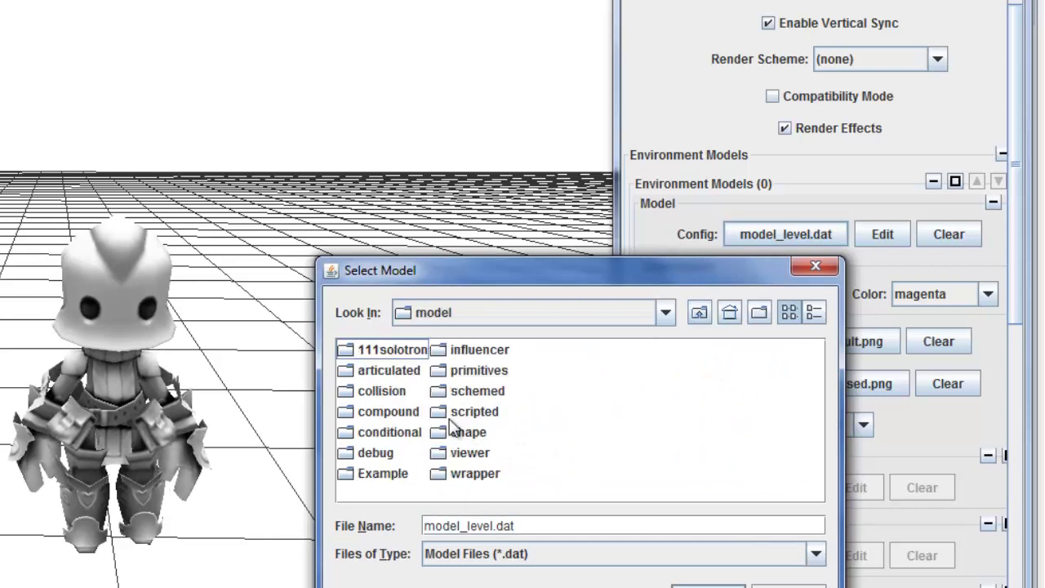
double_click(384, 474)
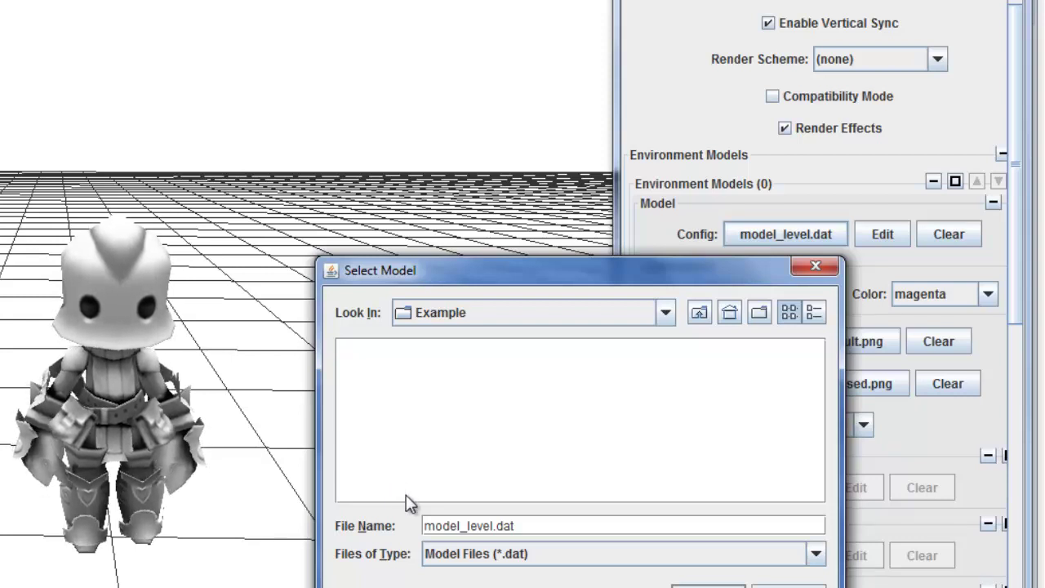
click(467, 563)
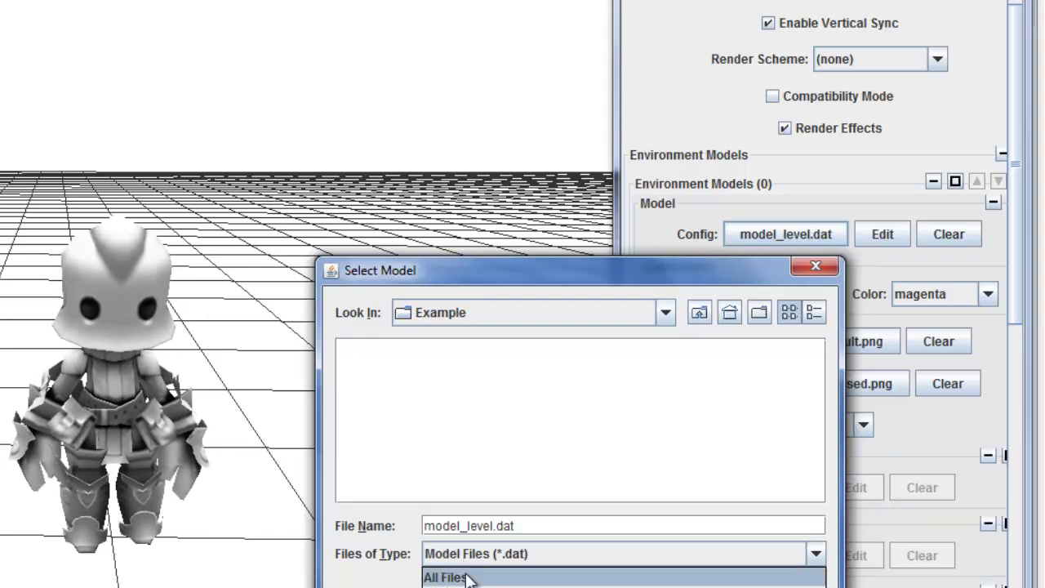
click(468, 577)
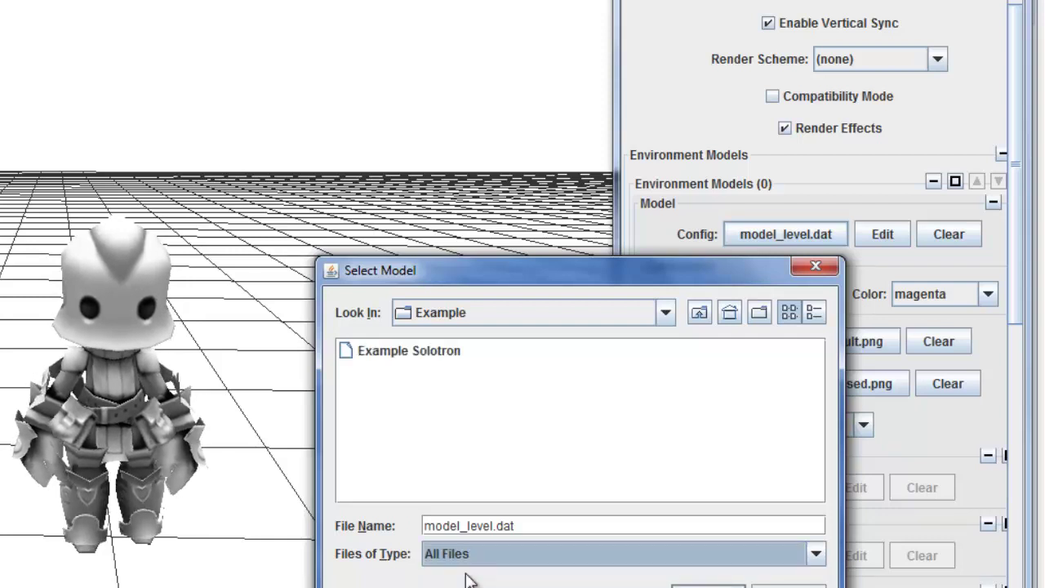
click(418, 359)
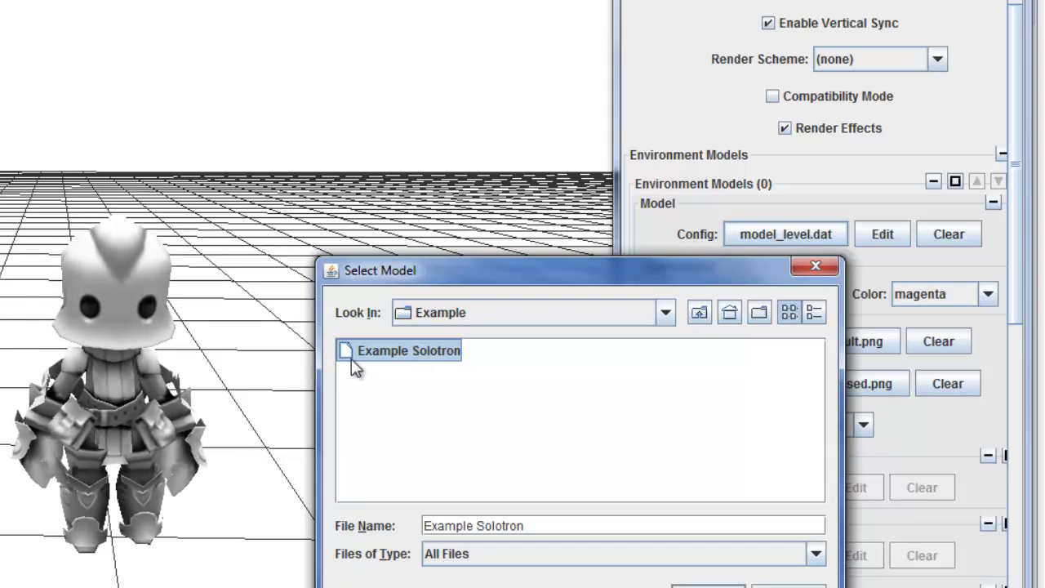
key(Return)
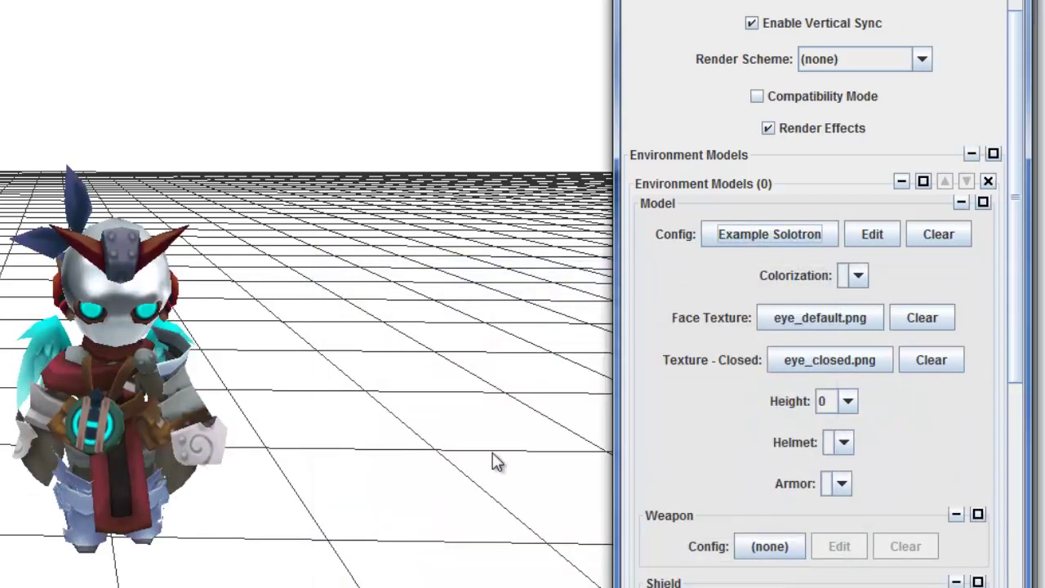
Orbit around the loaded knight and open its config in the Resource Editor
drag(470, 446, 94, 572)
scroll(93, 572, up, 2)
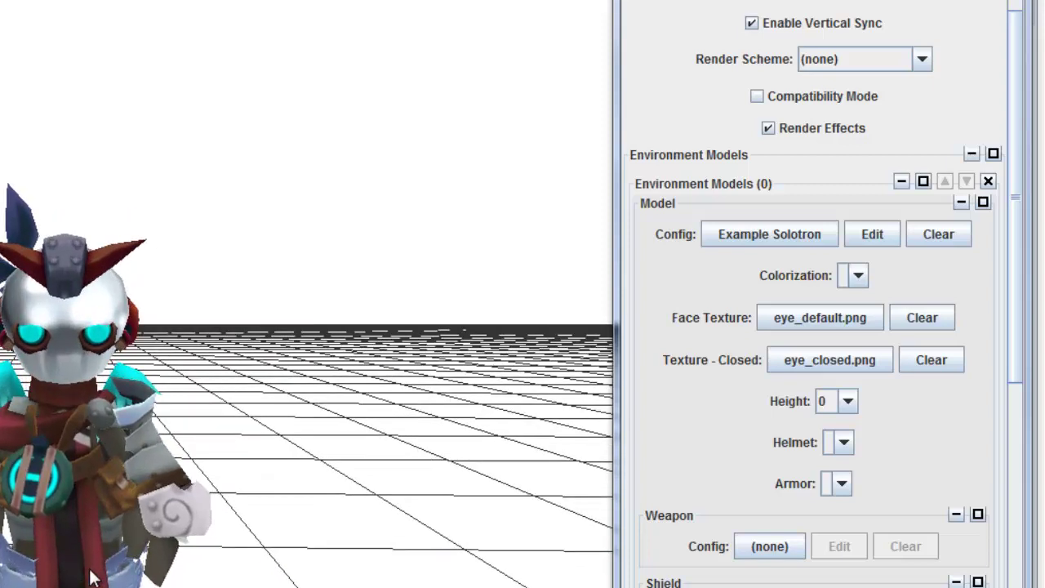
scroll(92, 577, up, 1)
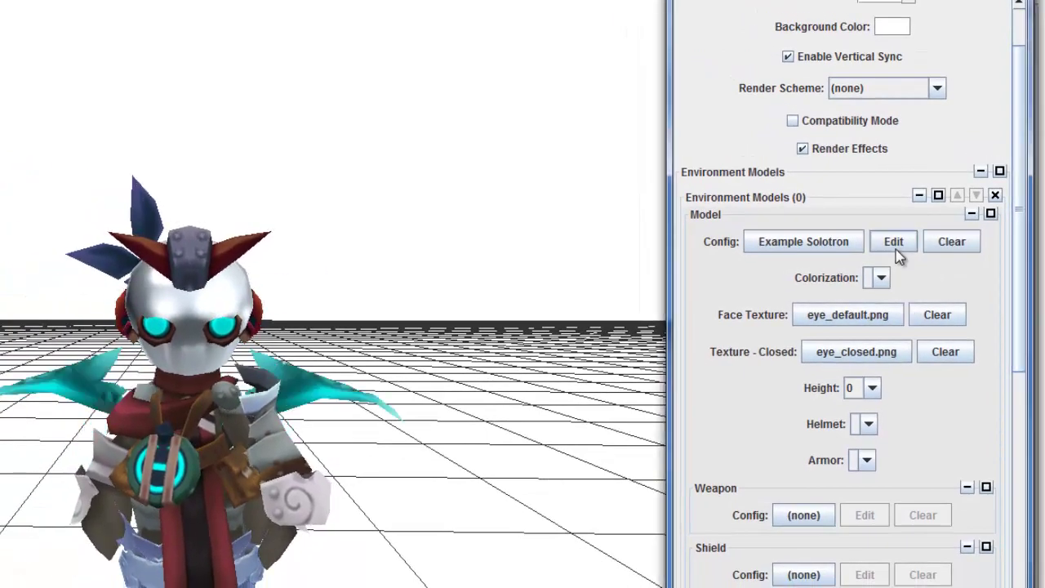
click(896, 242)
drag(396, 243, 664, 19)
drag(929, 84, 938, 311)
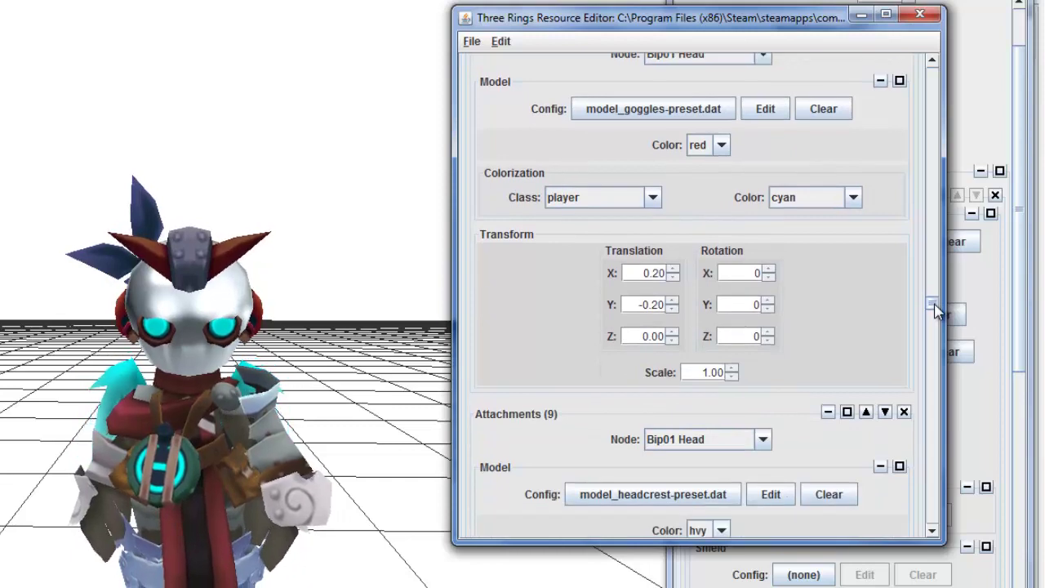
Change the goggles colour to hvy, save the model, and close the editor
click(722, 144)
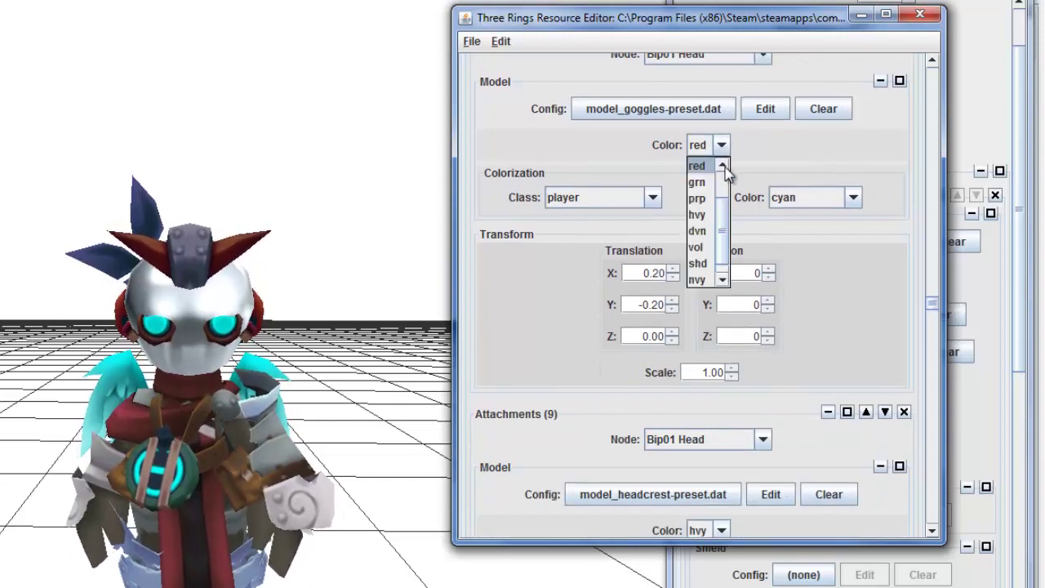
click(708, 214)
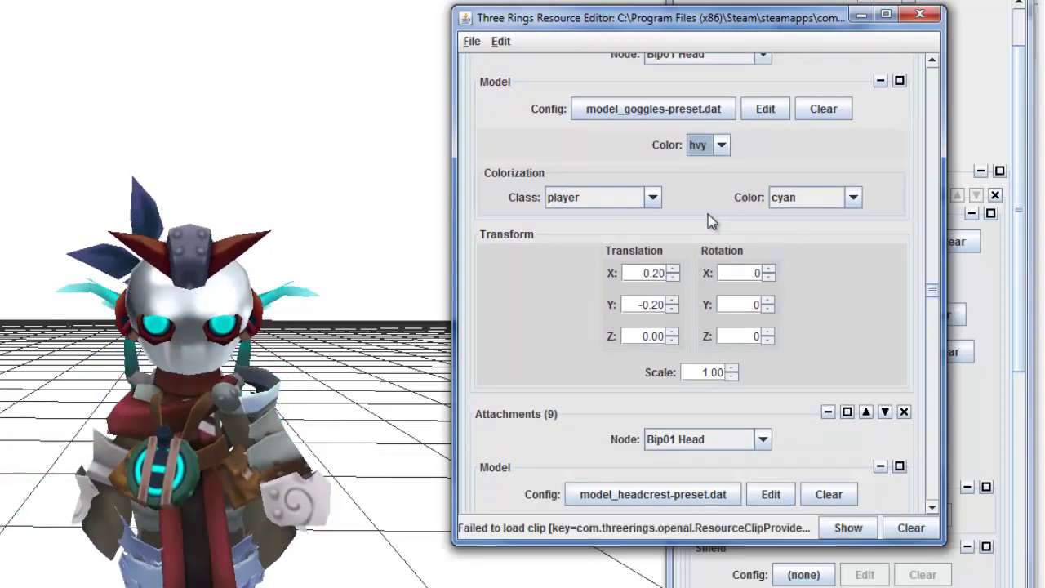
click(472, 43)
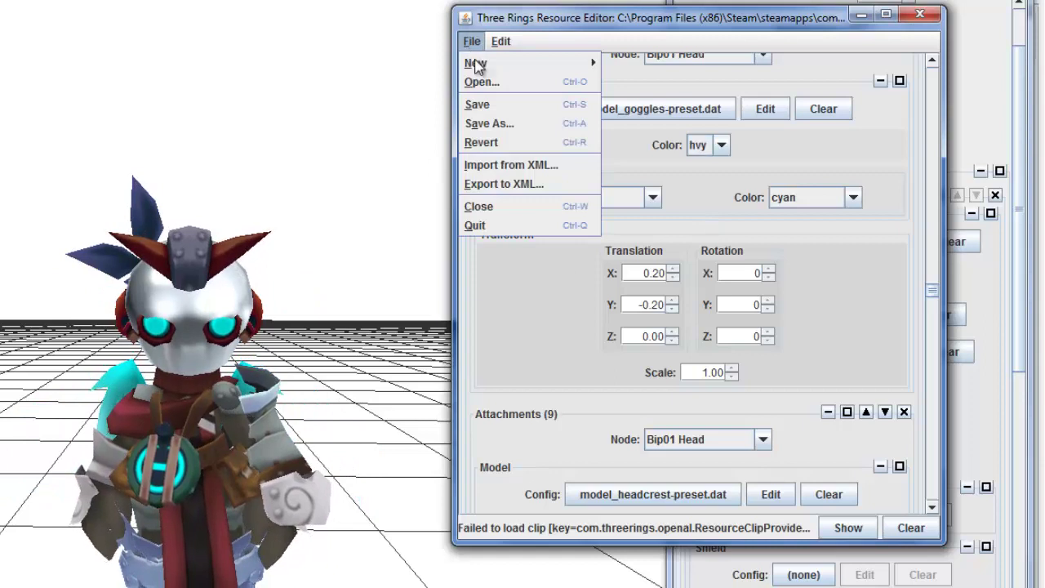
click(481, 107)
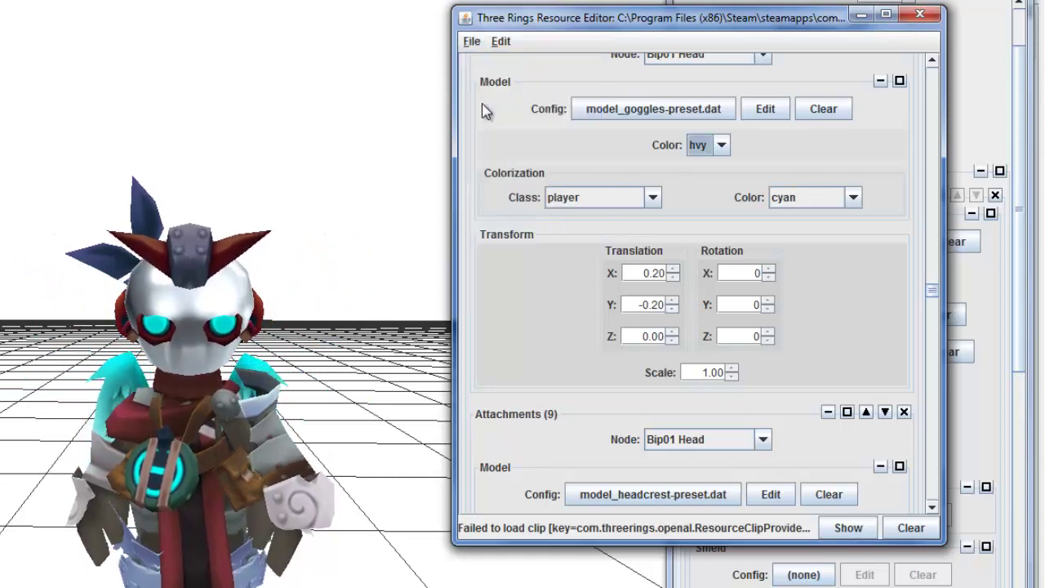
click(922, 15)
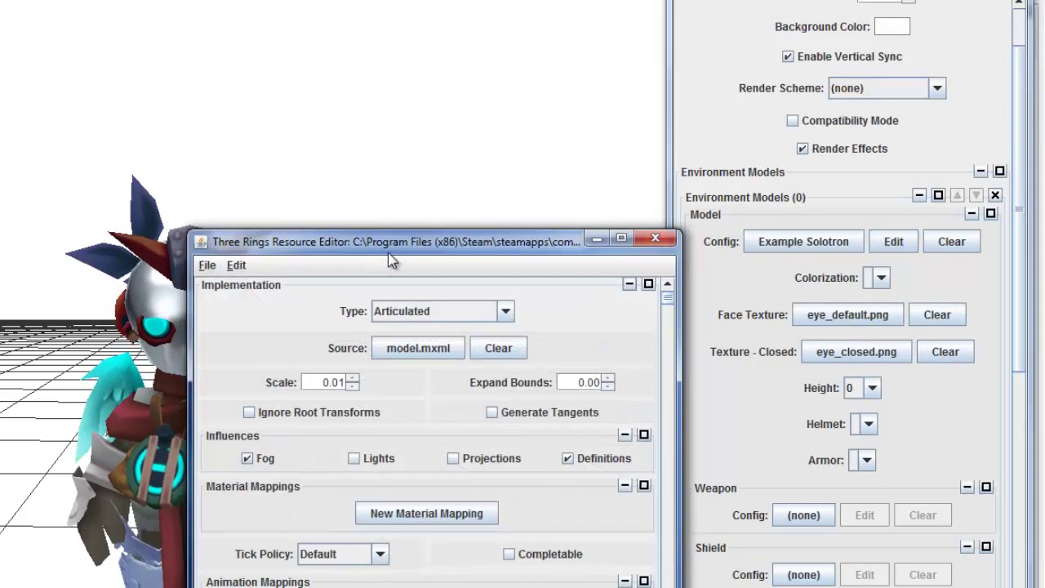
Move the Resource Editor aside and scroll to the animation mappings, idle.dat through charge_sword_hold.dat
drag(434, 236, 695, 128)
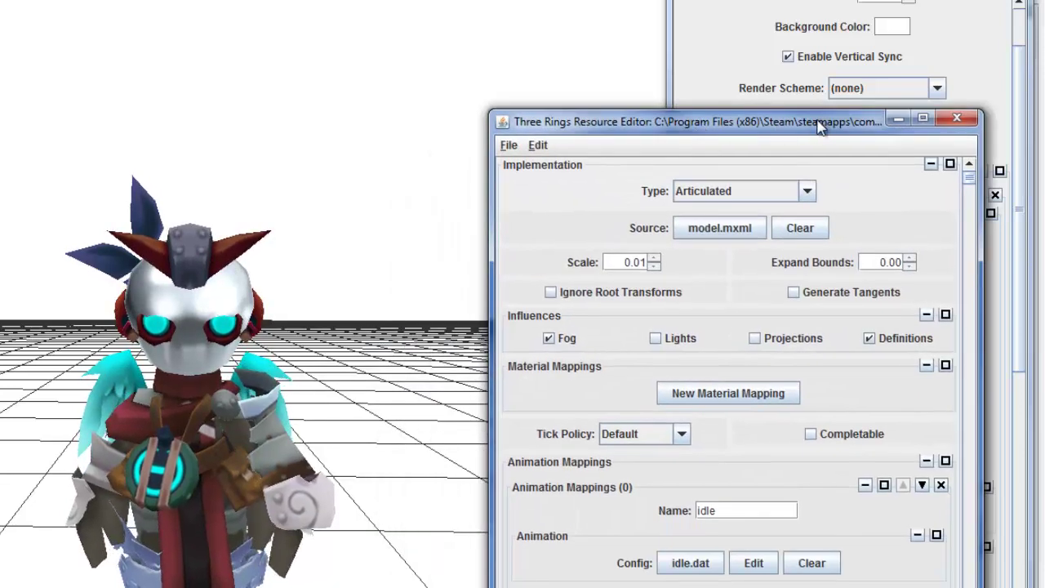
drag(816, 119, 850, 81)
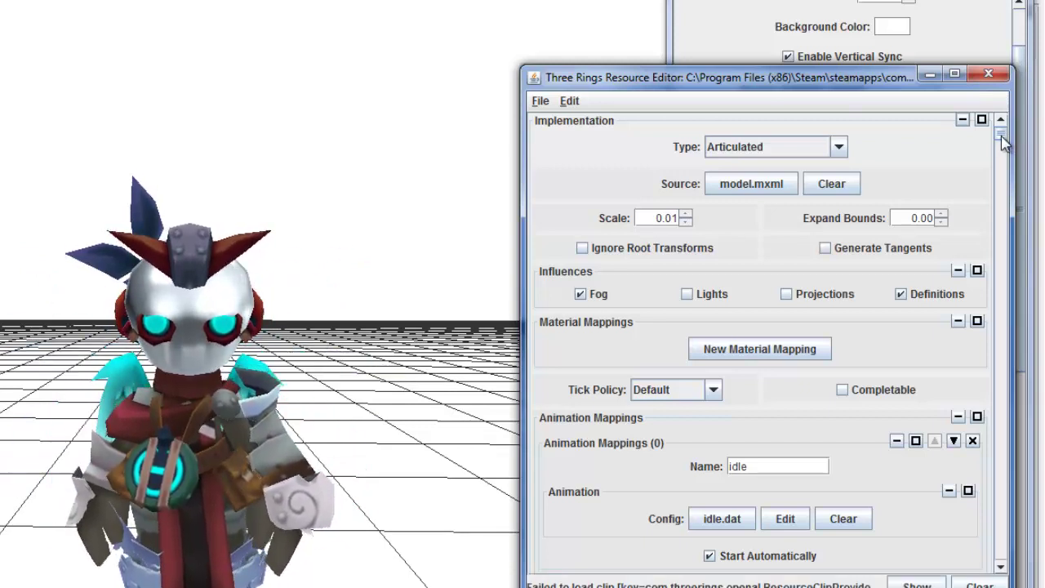
scroll(1004, 143, down, 10)
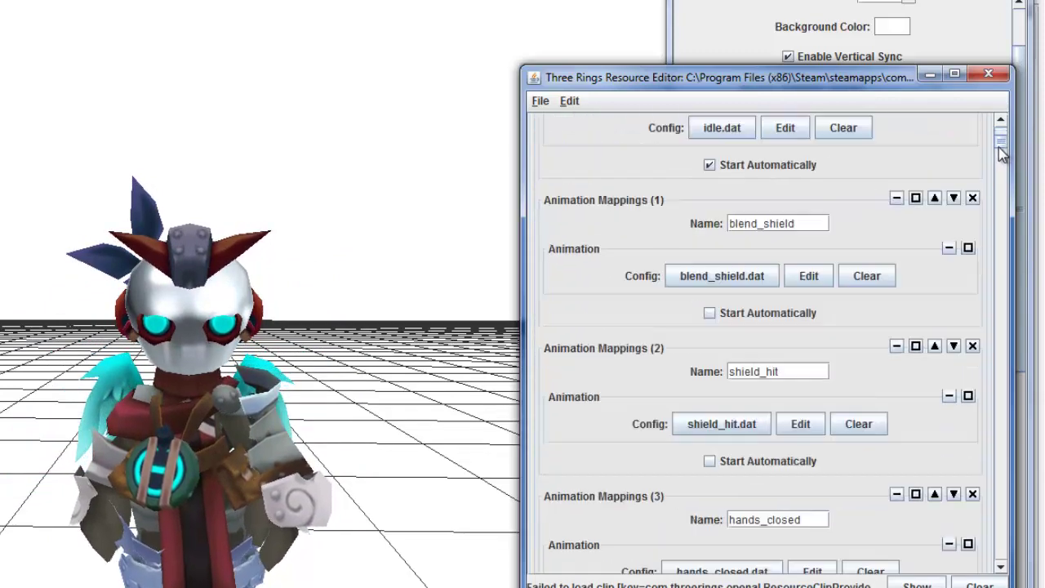
drag(1003, 155, 1000, 239)
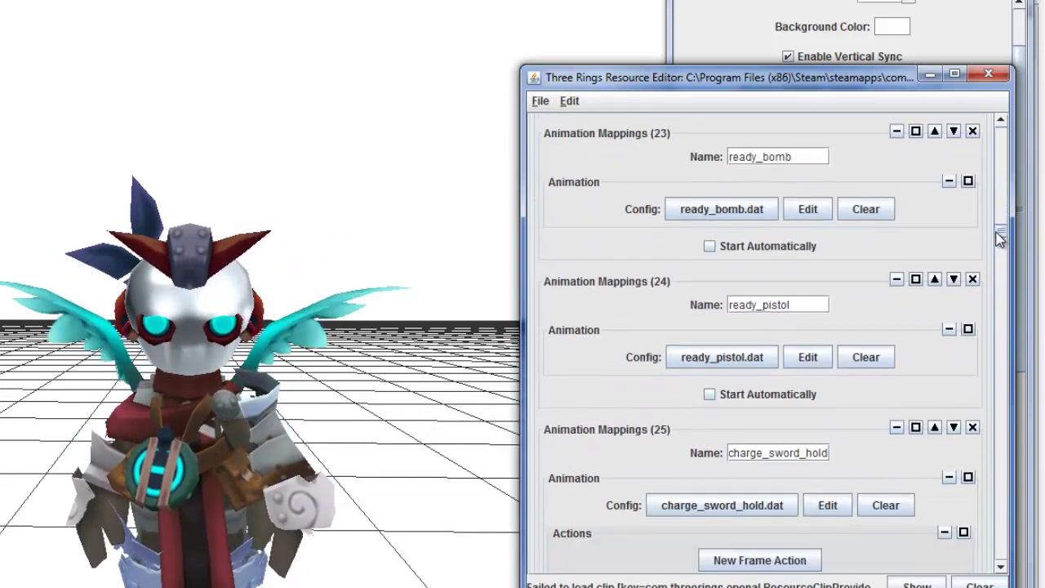